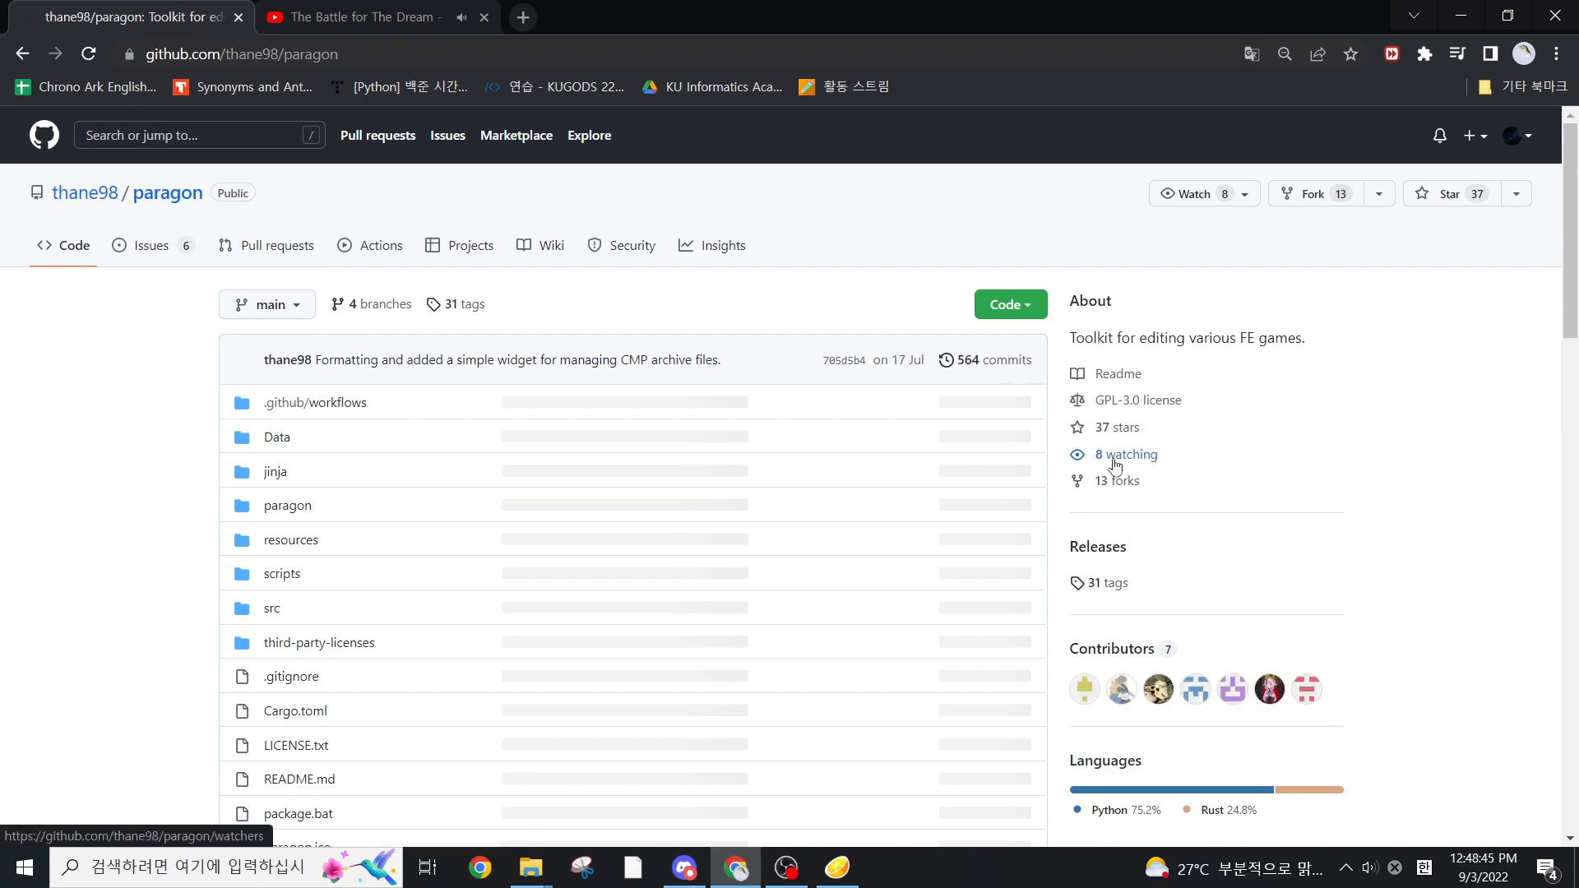
Download Paragon-Windows.zip from the assets of the Rewrite Alpha 2-2-2 release of the paragon repository
{"action": "left_click", "coordinate": [1111, 557]}
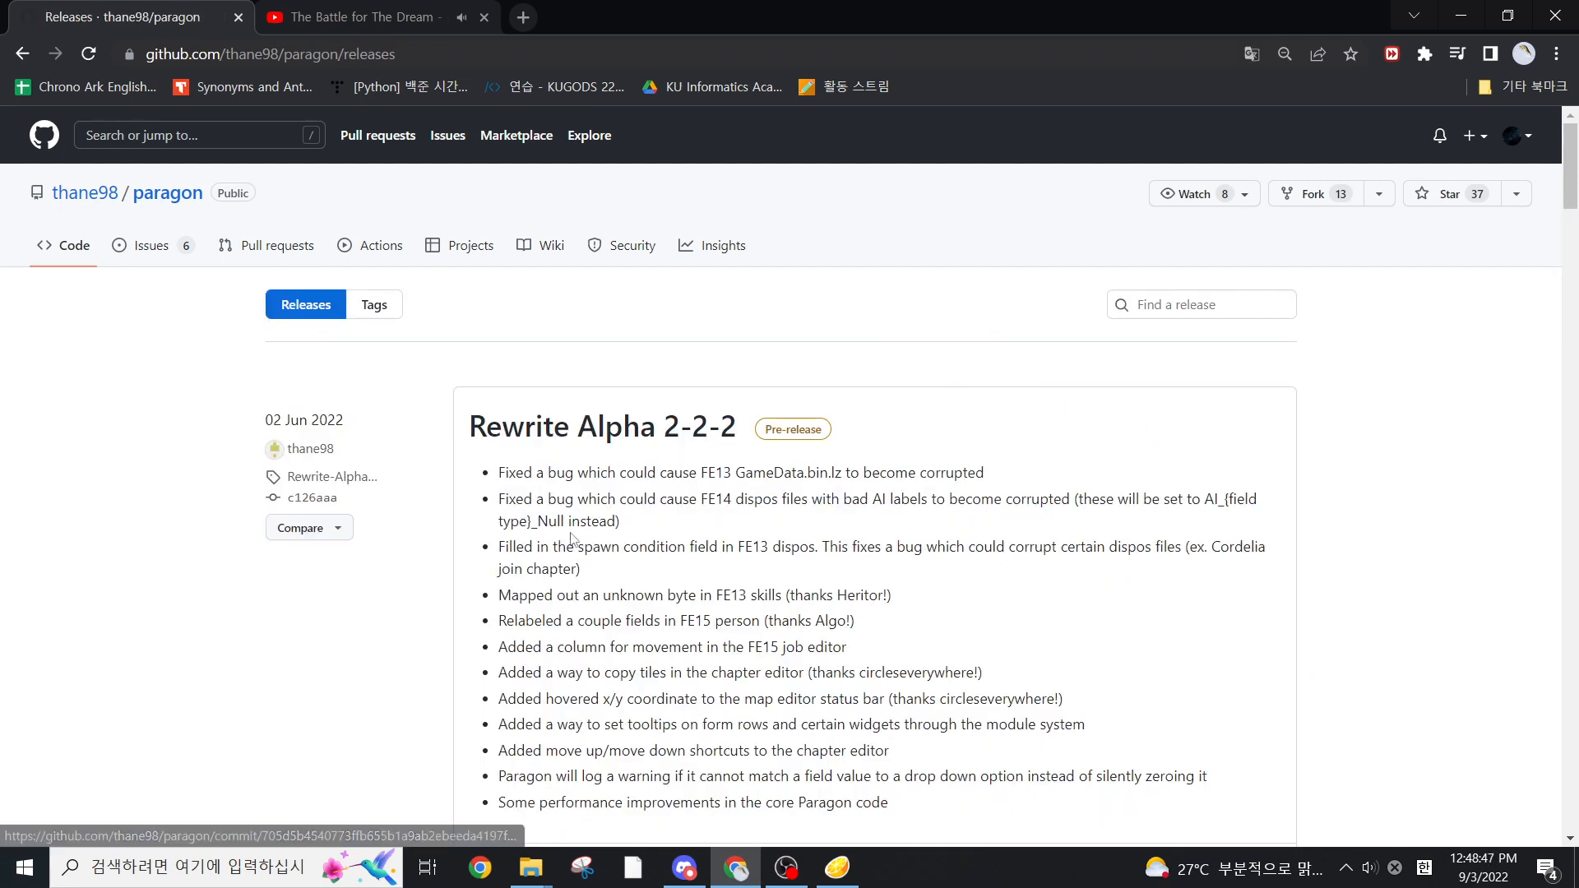
{"action": "scroll", "coordinate": [499, 458], "scroll_direction": "down", "scroll_amount": 7}
{"action": "left_click", "coordinate": [514, 362]}
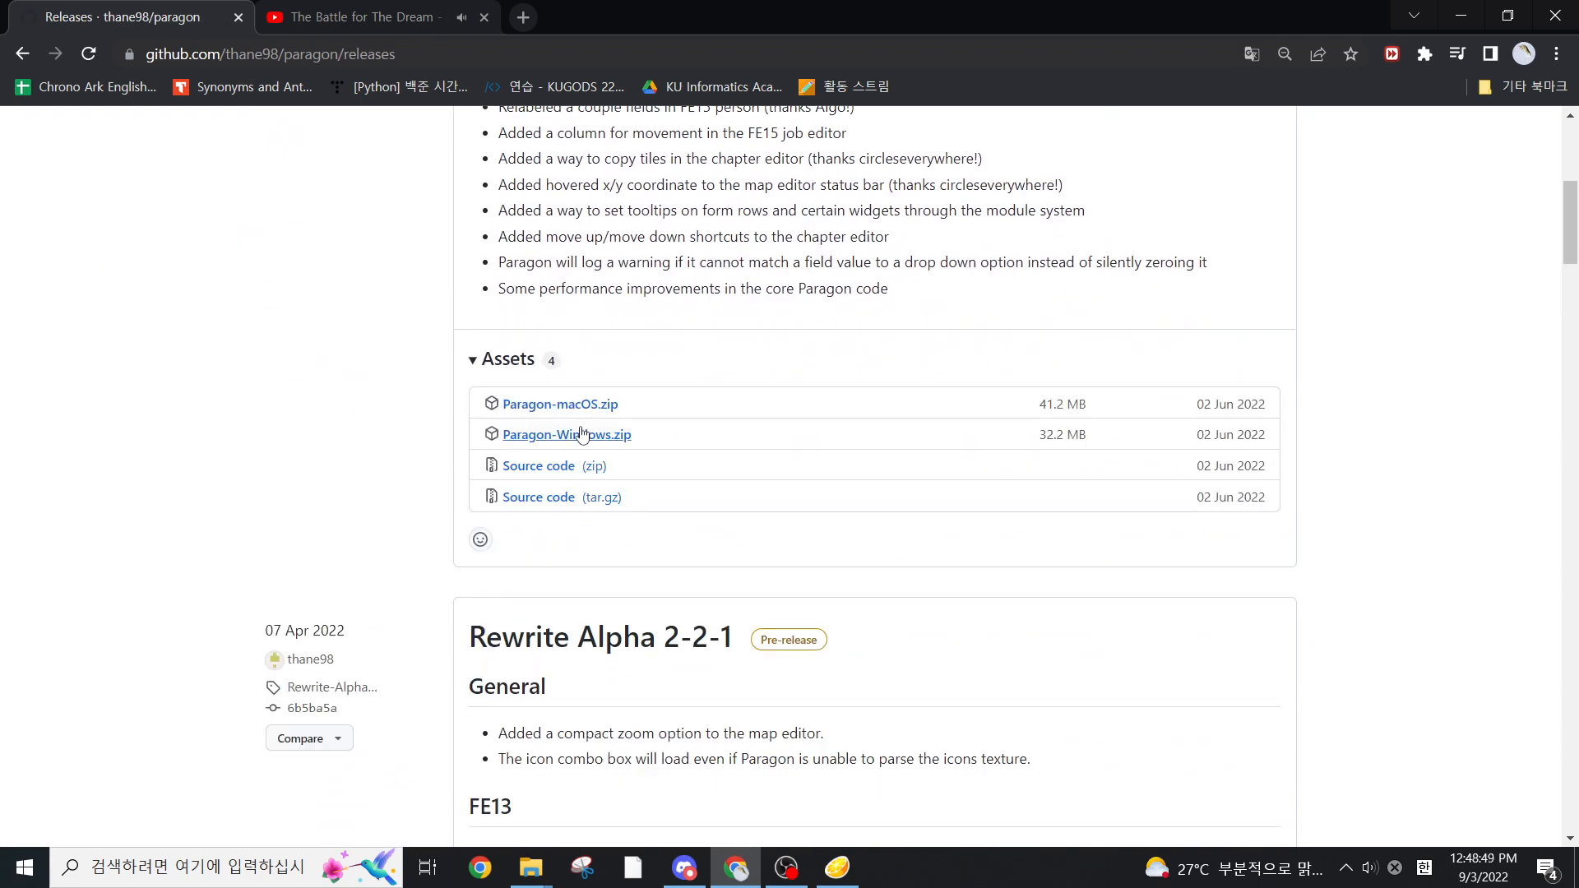
{"action": "left_click", "coordinate": [576, 434]}
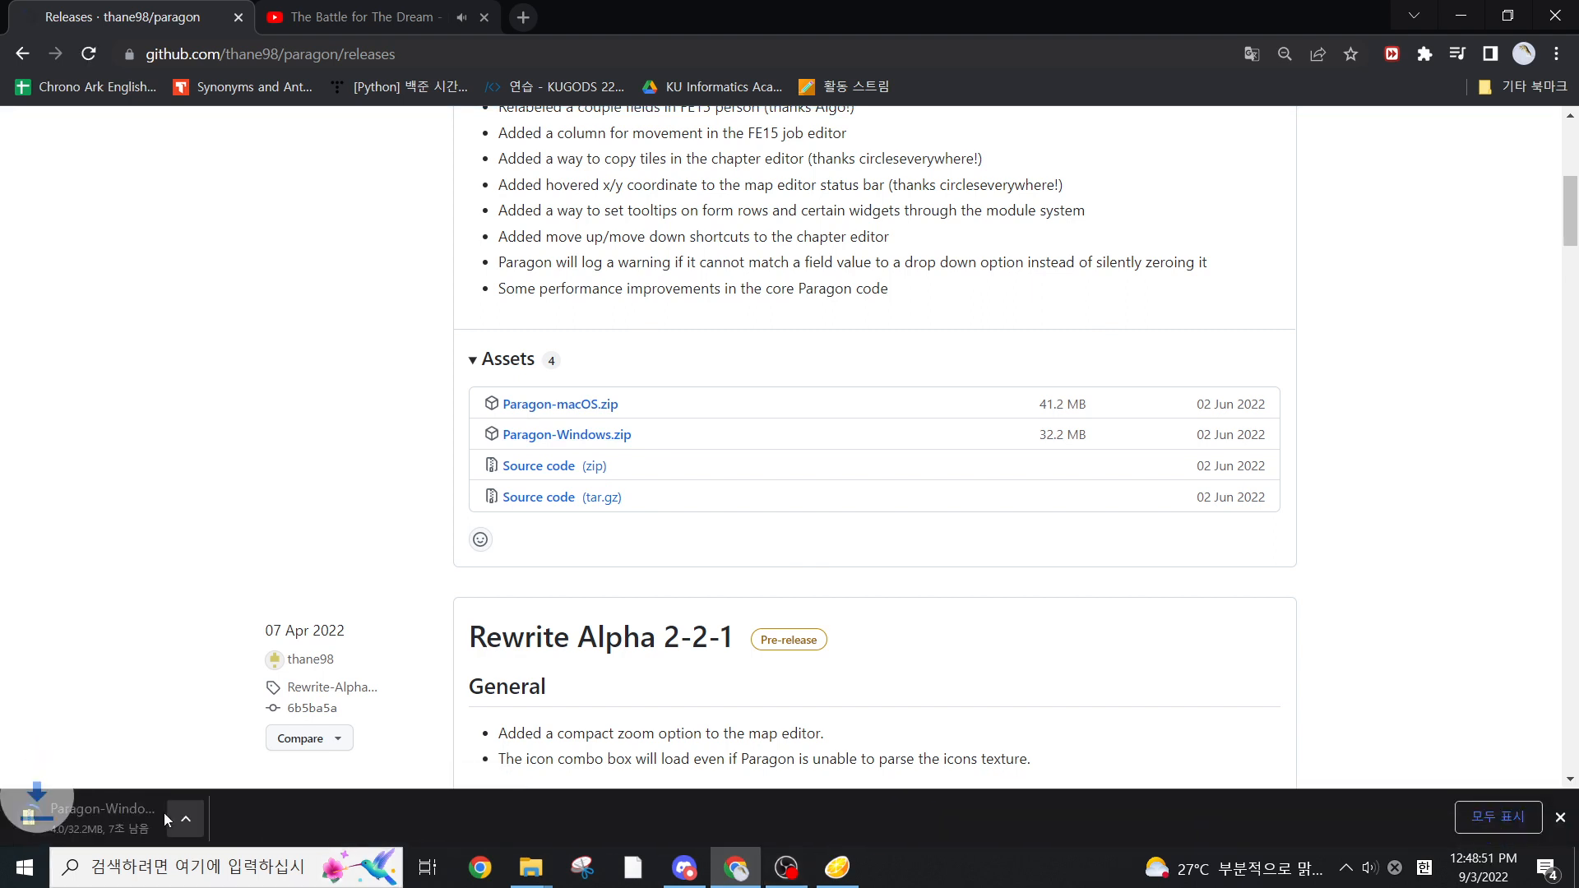
Open the Paragon-Windows.zip download and its containing folder, and close the extra Downloads window
{"action": "left_click", "coordinate": [163, 813]}
{"action": "left_click", "coordinate": [227, 829]}
{"action": "left_click", "coordinate": [1082, 516]}
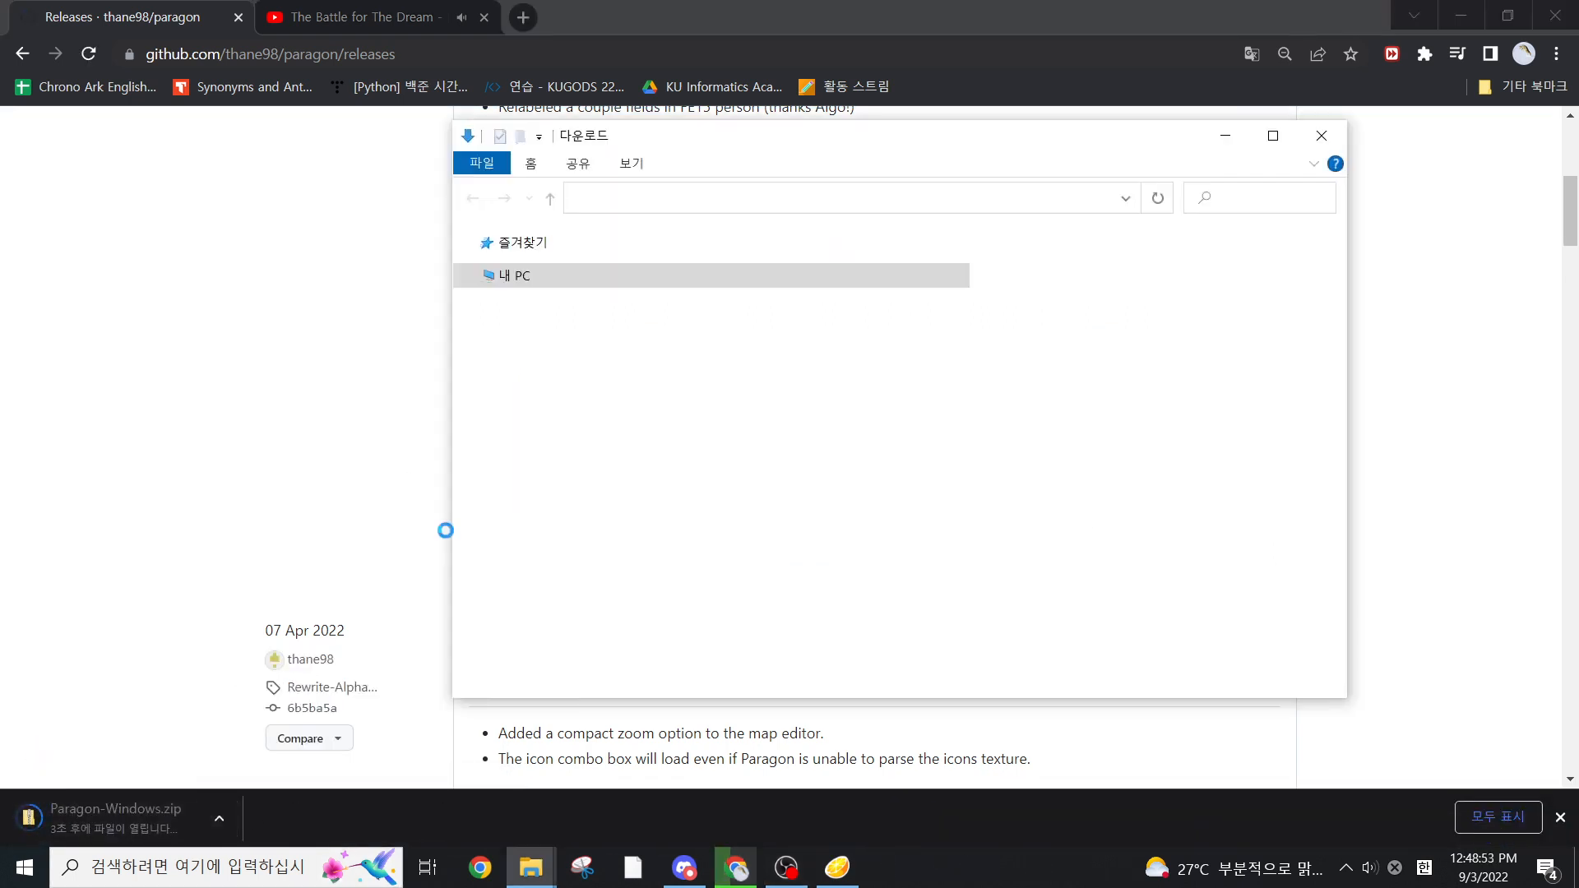
{"action": "left_click", "coordinate": [1165, 366]}
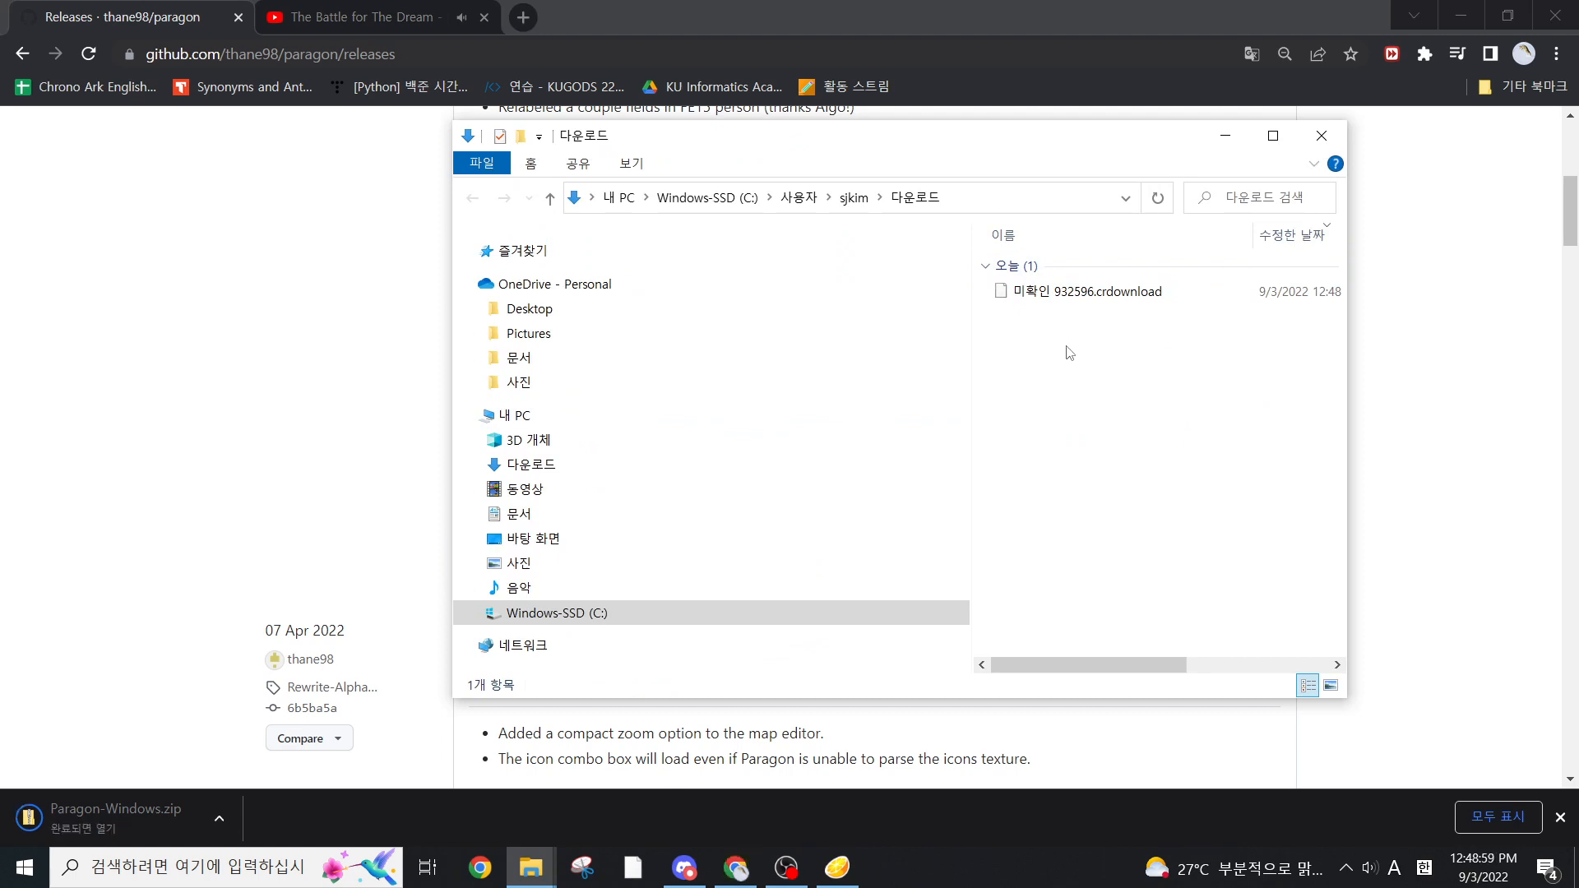
{"action": "left_click", "coordinate": [1084, 317]}
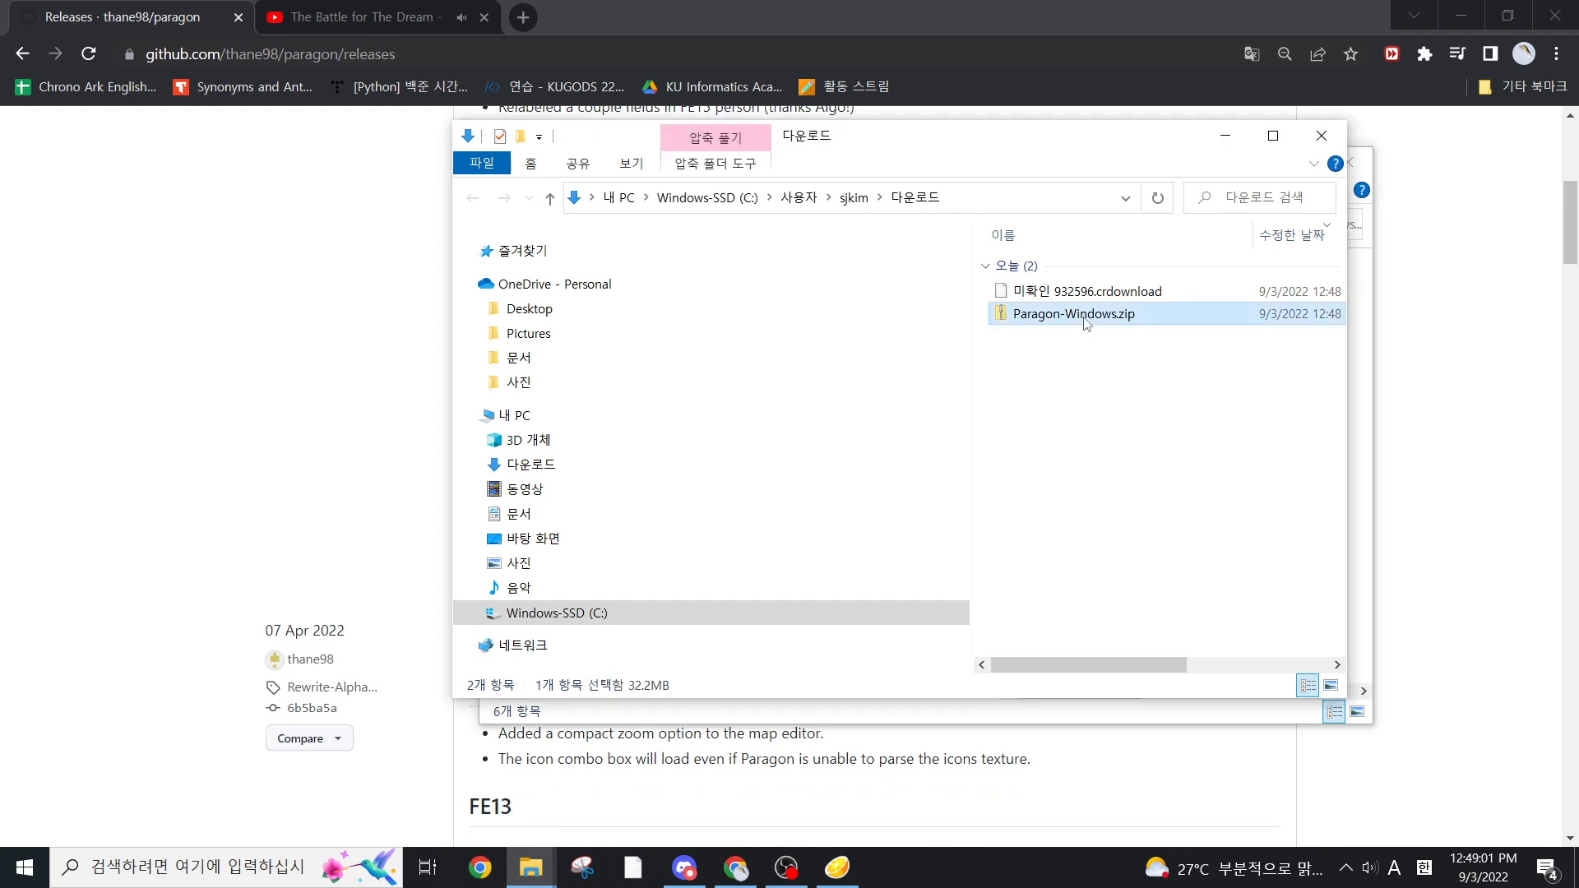
{"action": "left_click", "coordinate": [1321, 136]}
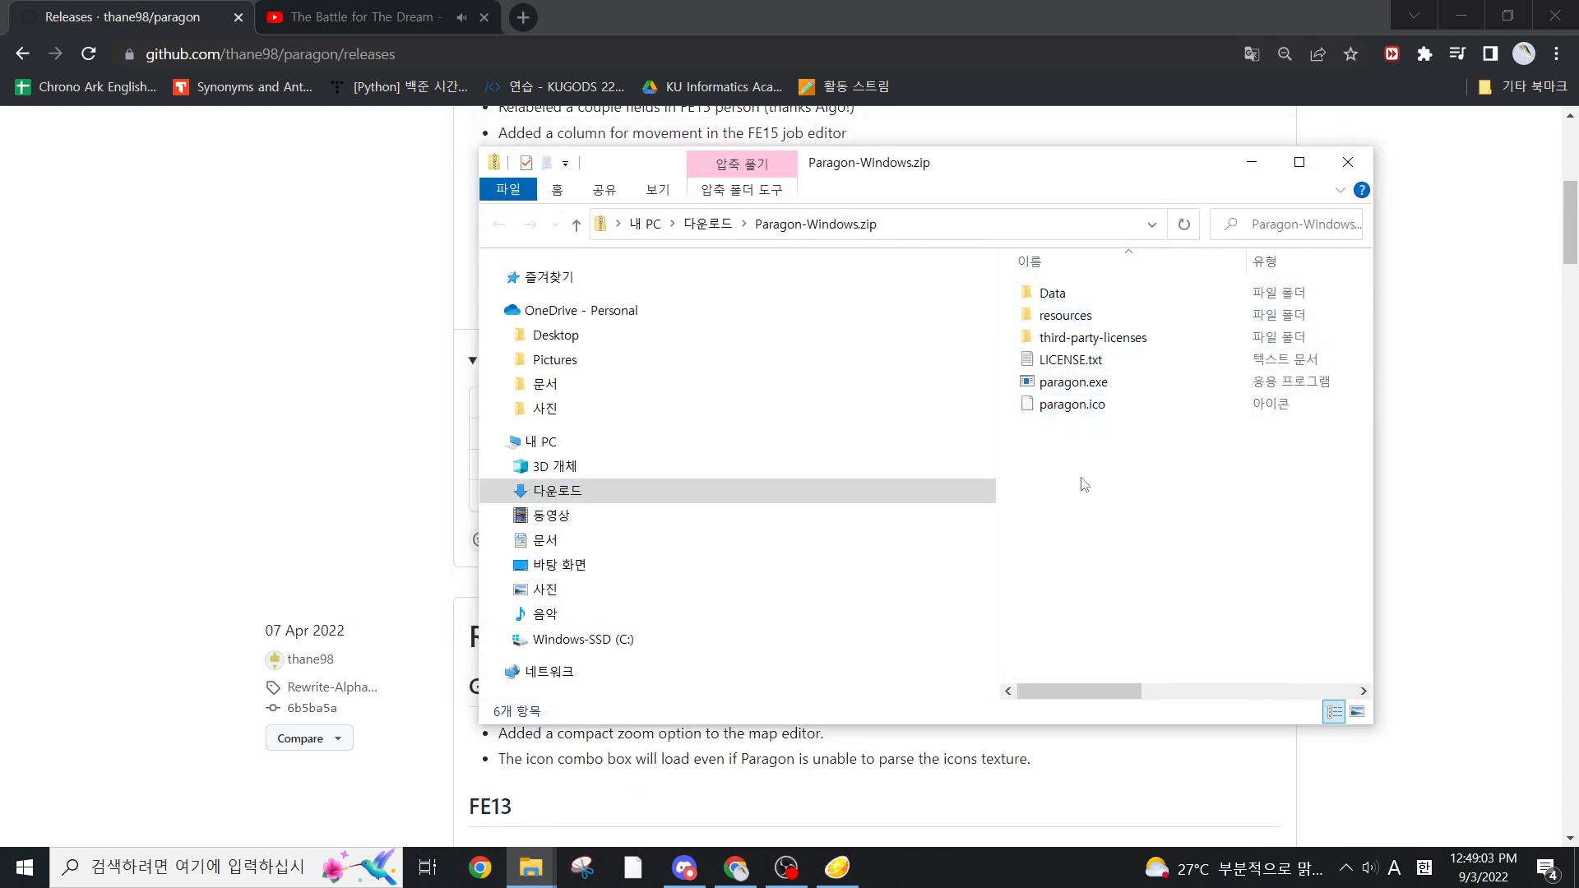
Extract Paragon-Windows.zip into a Paragon-Windows folder in Downloads
{"action": "key", "text": "alt+Up"}
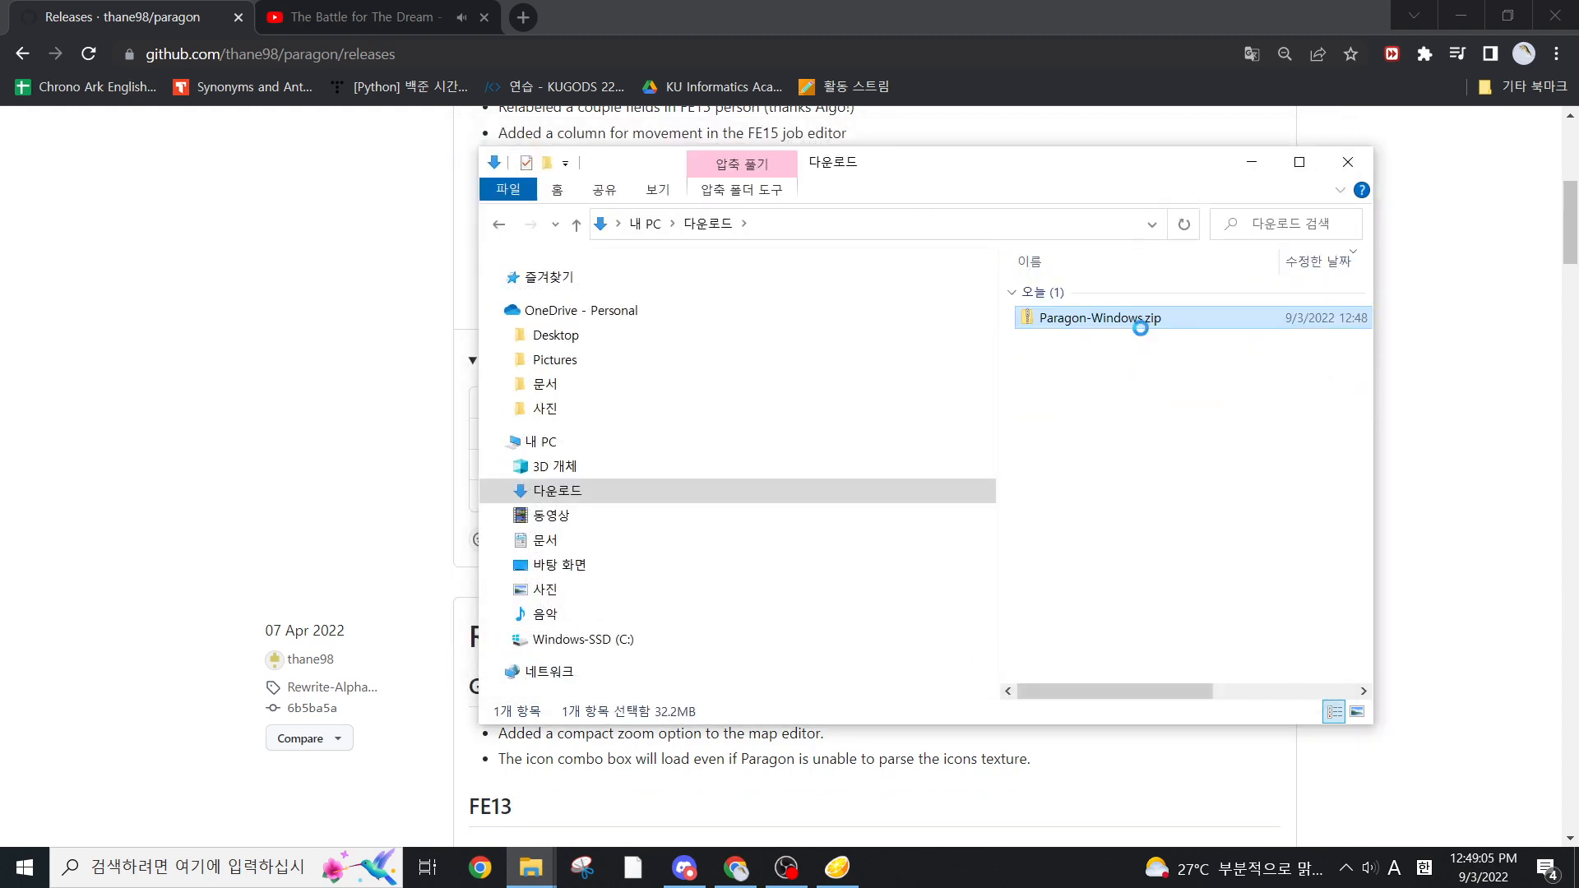
{"action": "right_click", "coordinate": [1140, 321]}
{"action": "left_click", "coordinate": [1192, 368]}
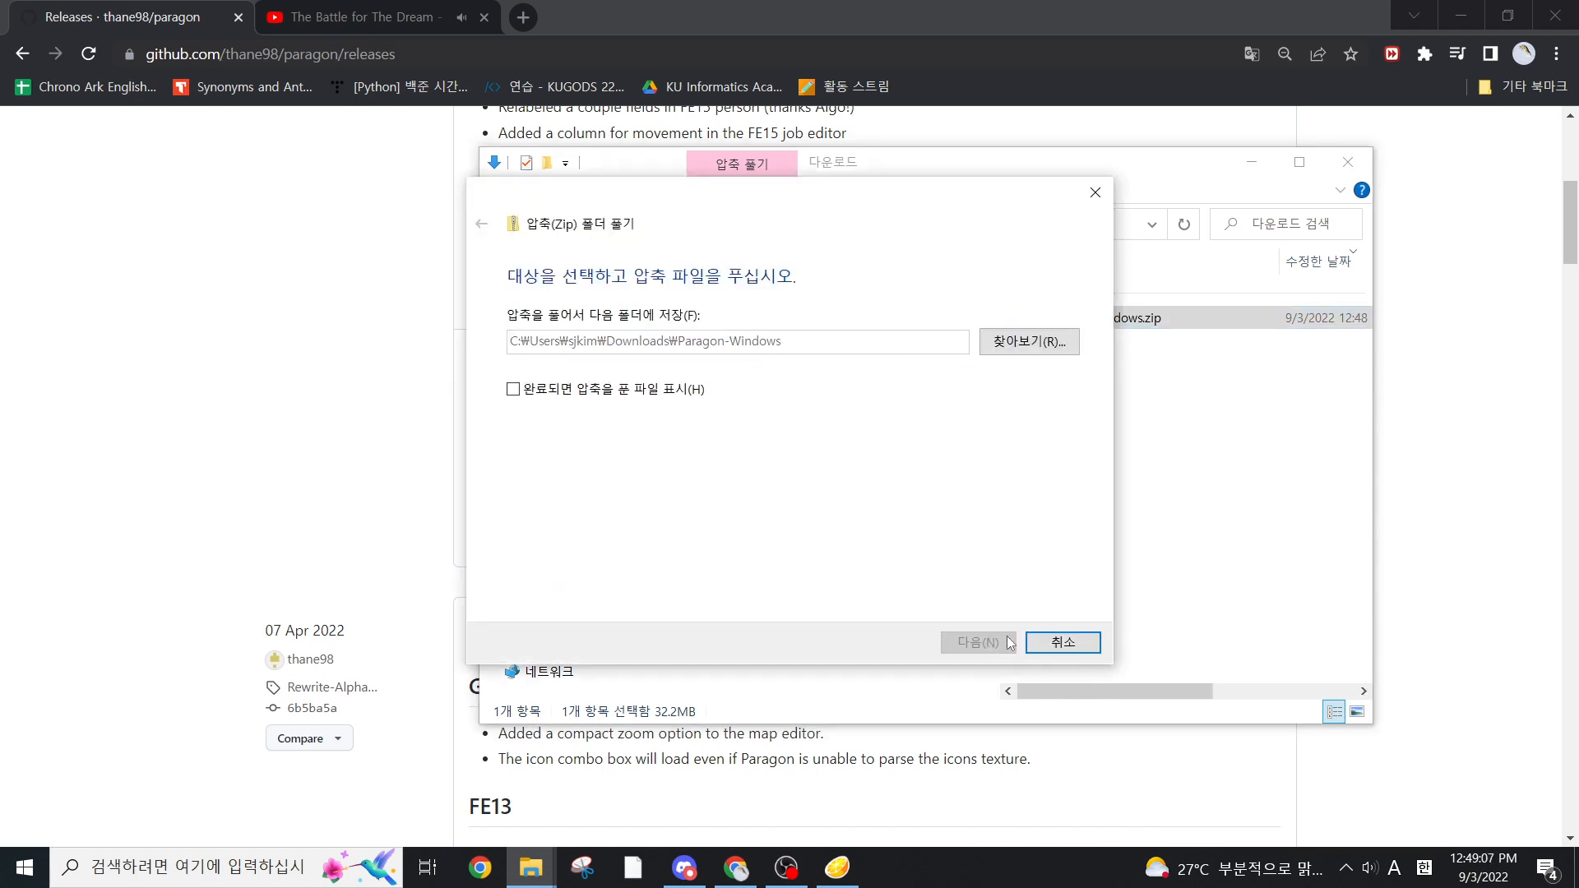
{"action": "left_click", "coordinate": [1010, 642]}
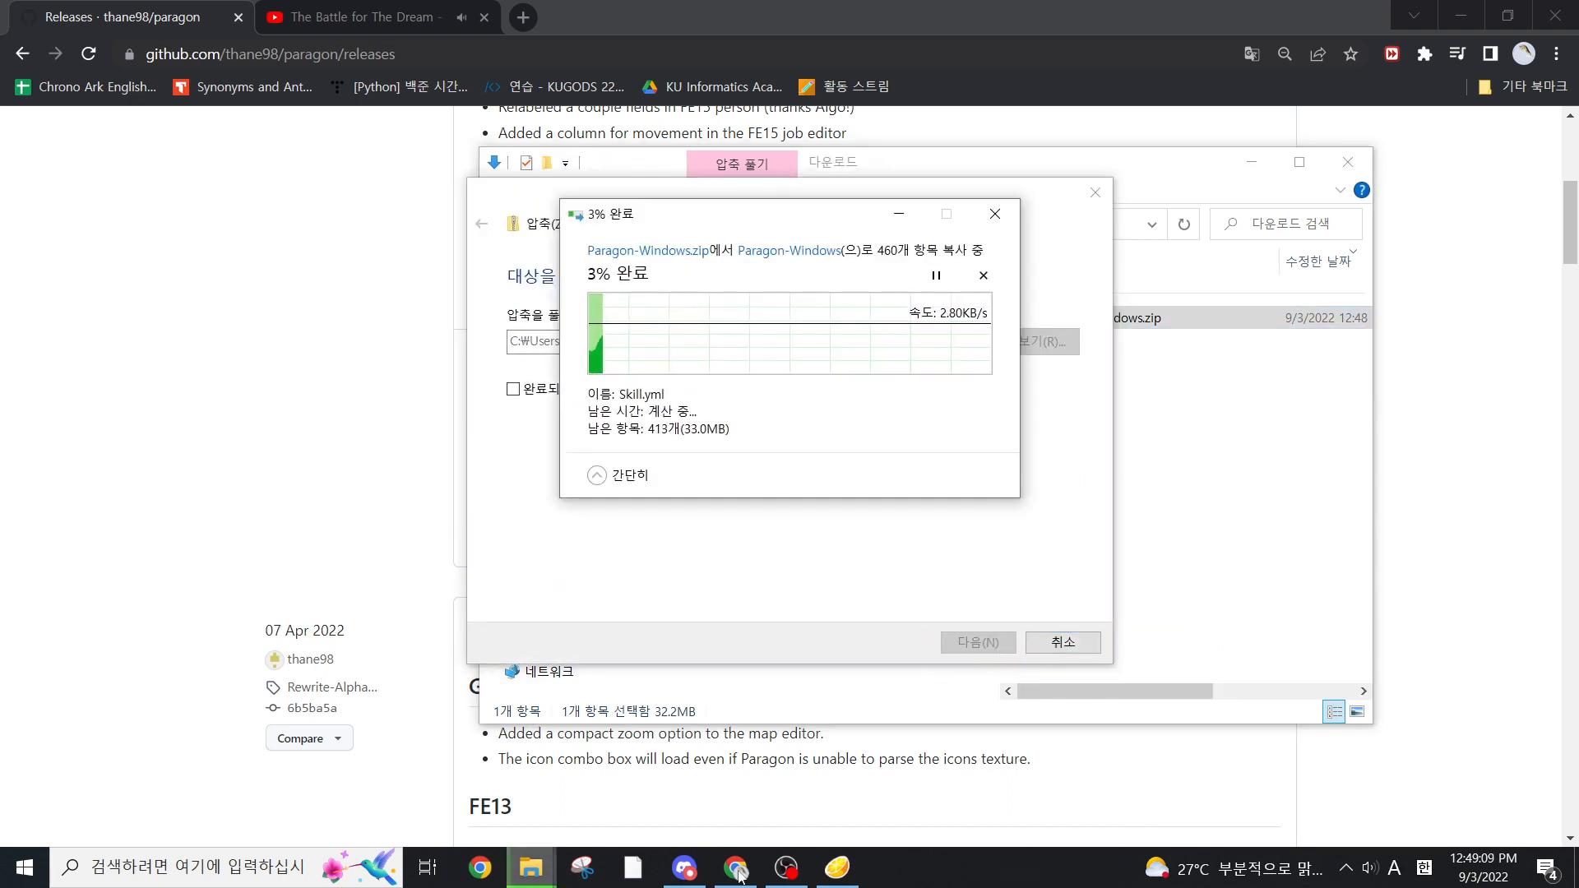
Switch to Citra and dump the RomFS of Fire Emblem Fates
{"action": "left_click", "coordinate": [838, 868]}
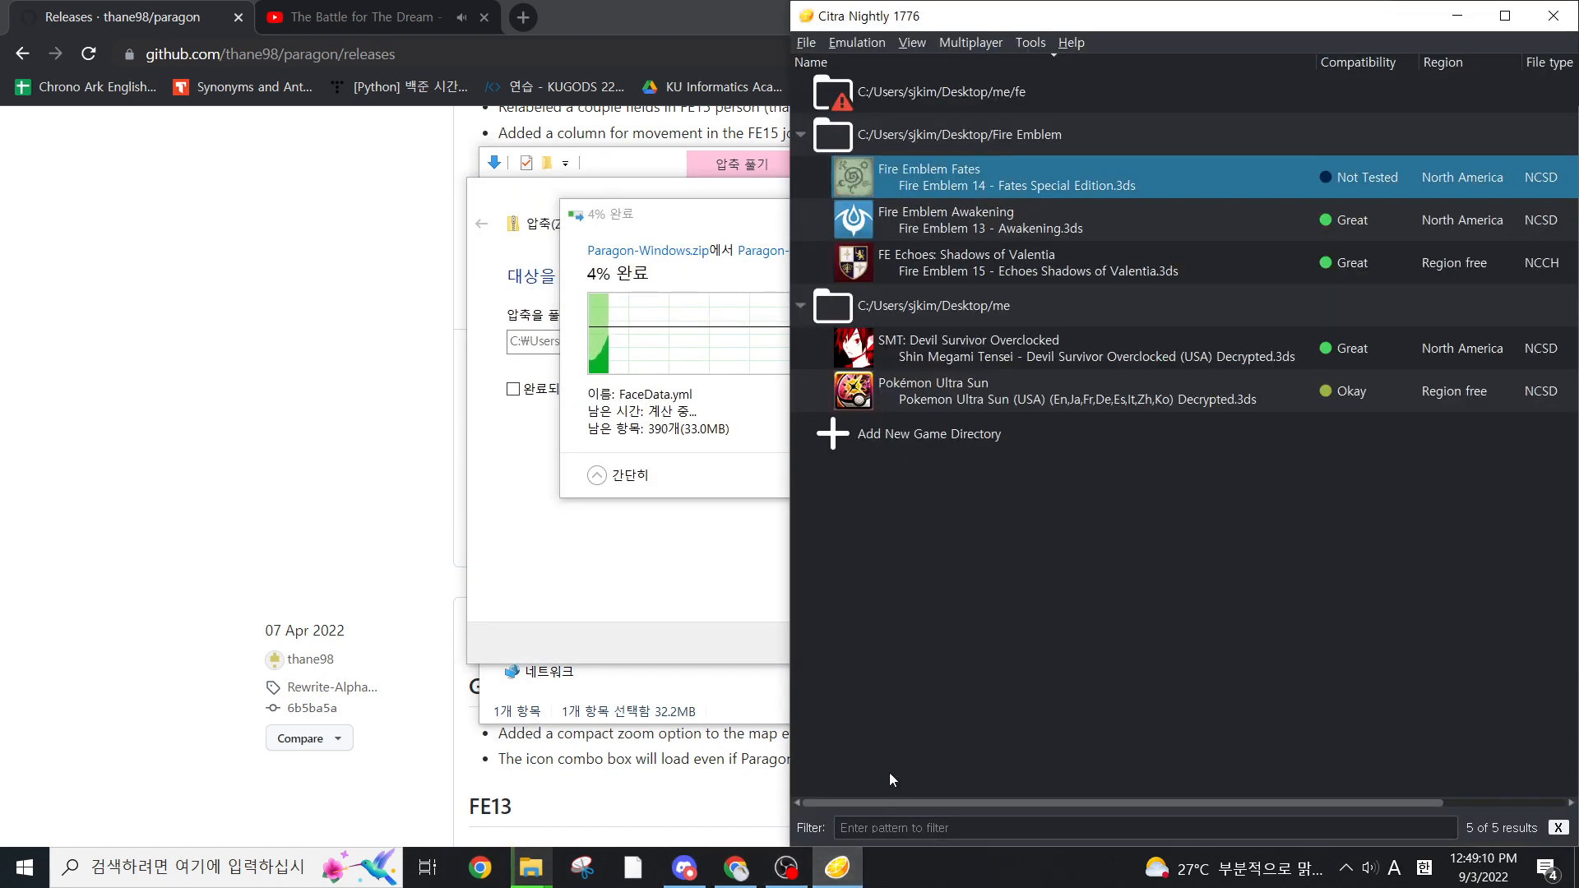
{"action": "right_click", "coordinate": [1037, 186]}
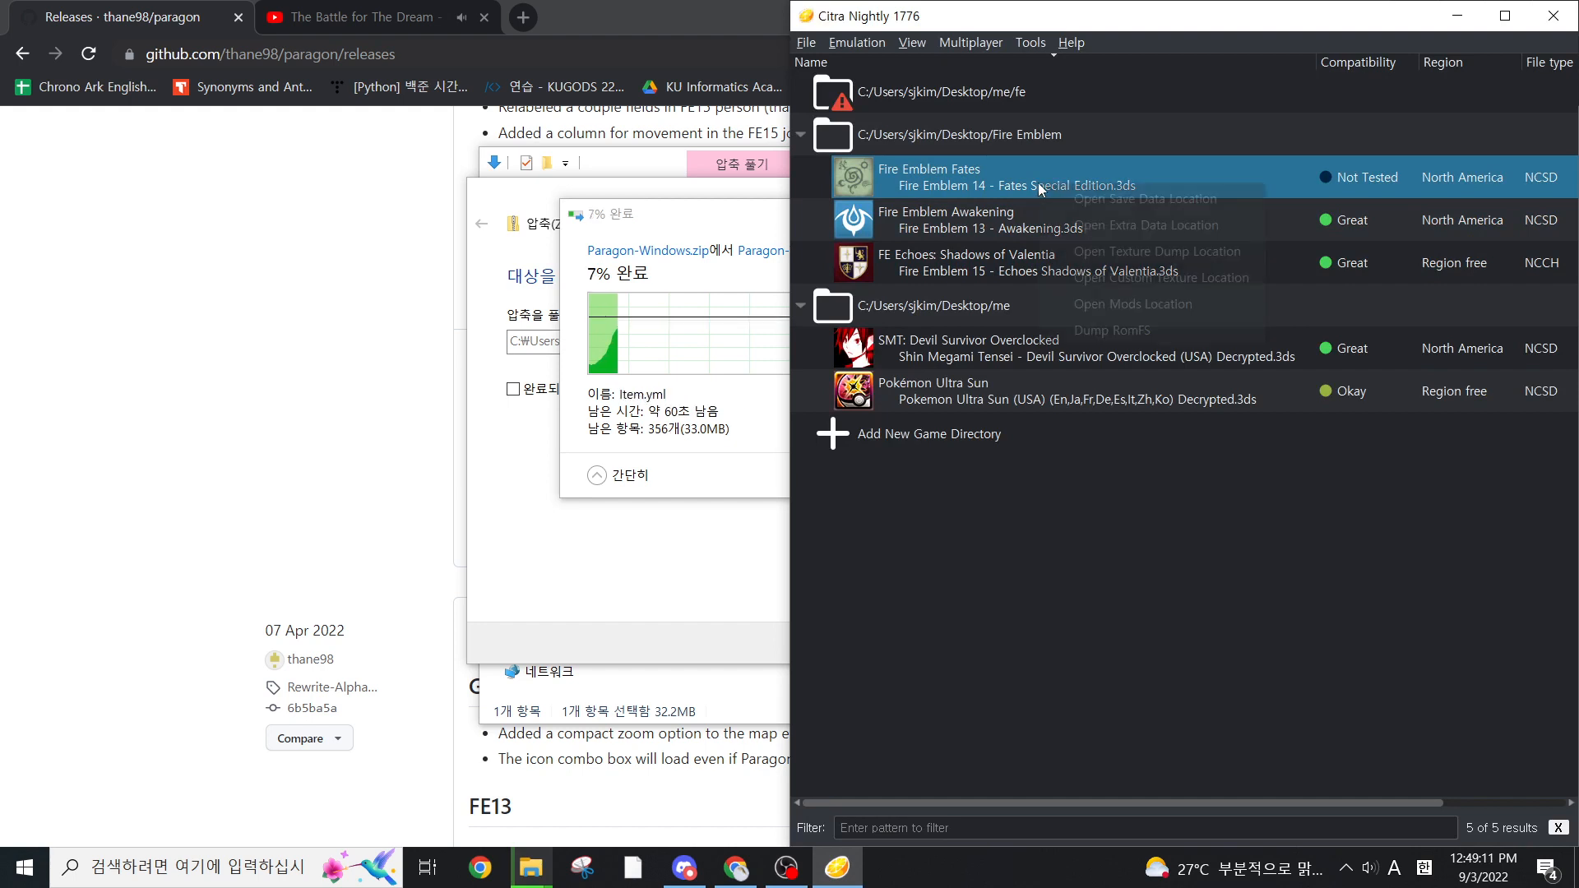
{"action": "left_click", "coordinate": [1110, 330]}
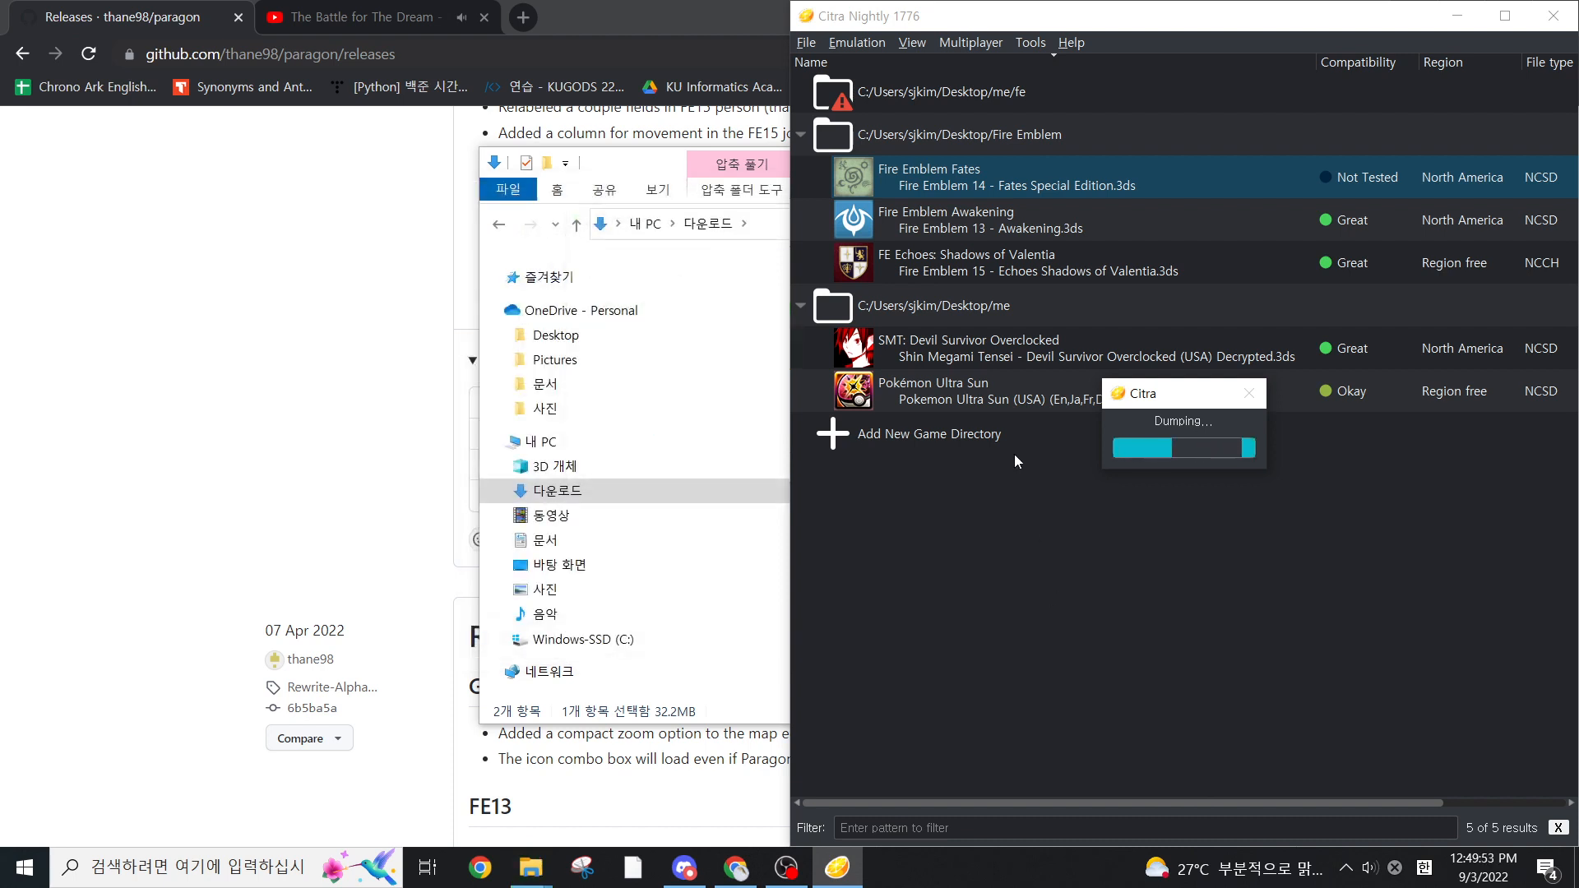
Move the Downloads window clear of Citra and open the extracted Paragon-Windows folder
{"action": "left_click_drag", "start_coordinate": [766, 170], "coordinate": [120, 148]}
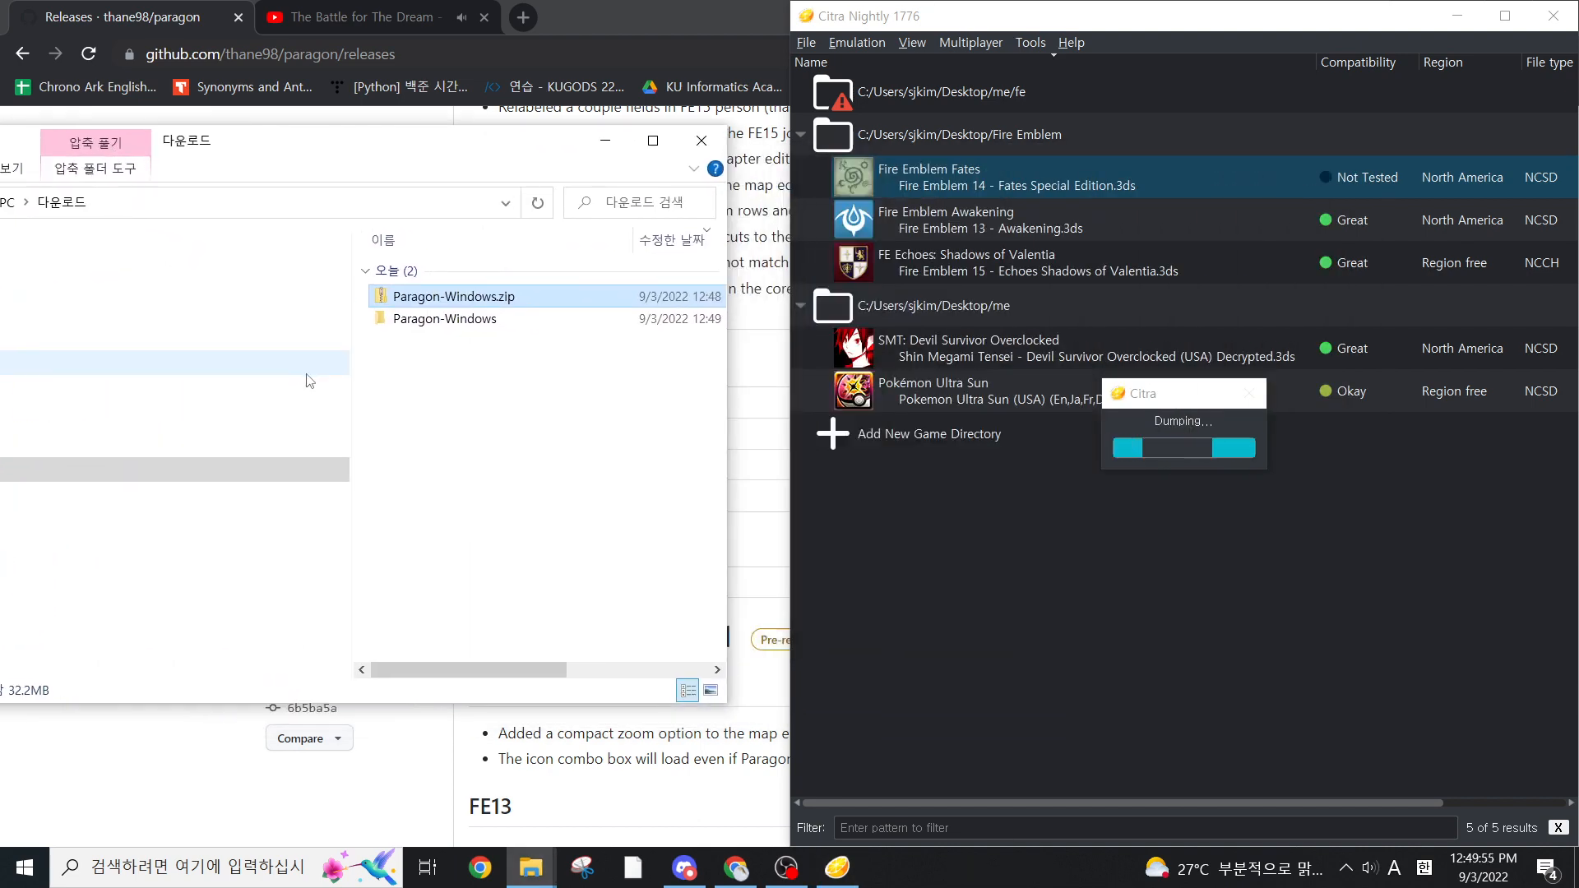
{"action": "left_click", "coordinate": [444, 319]}
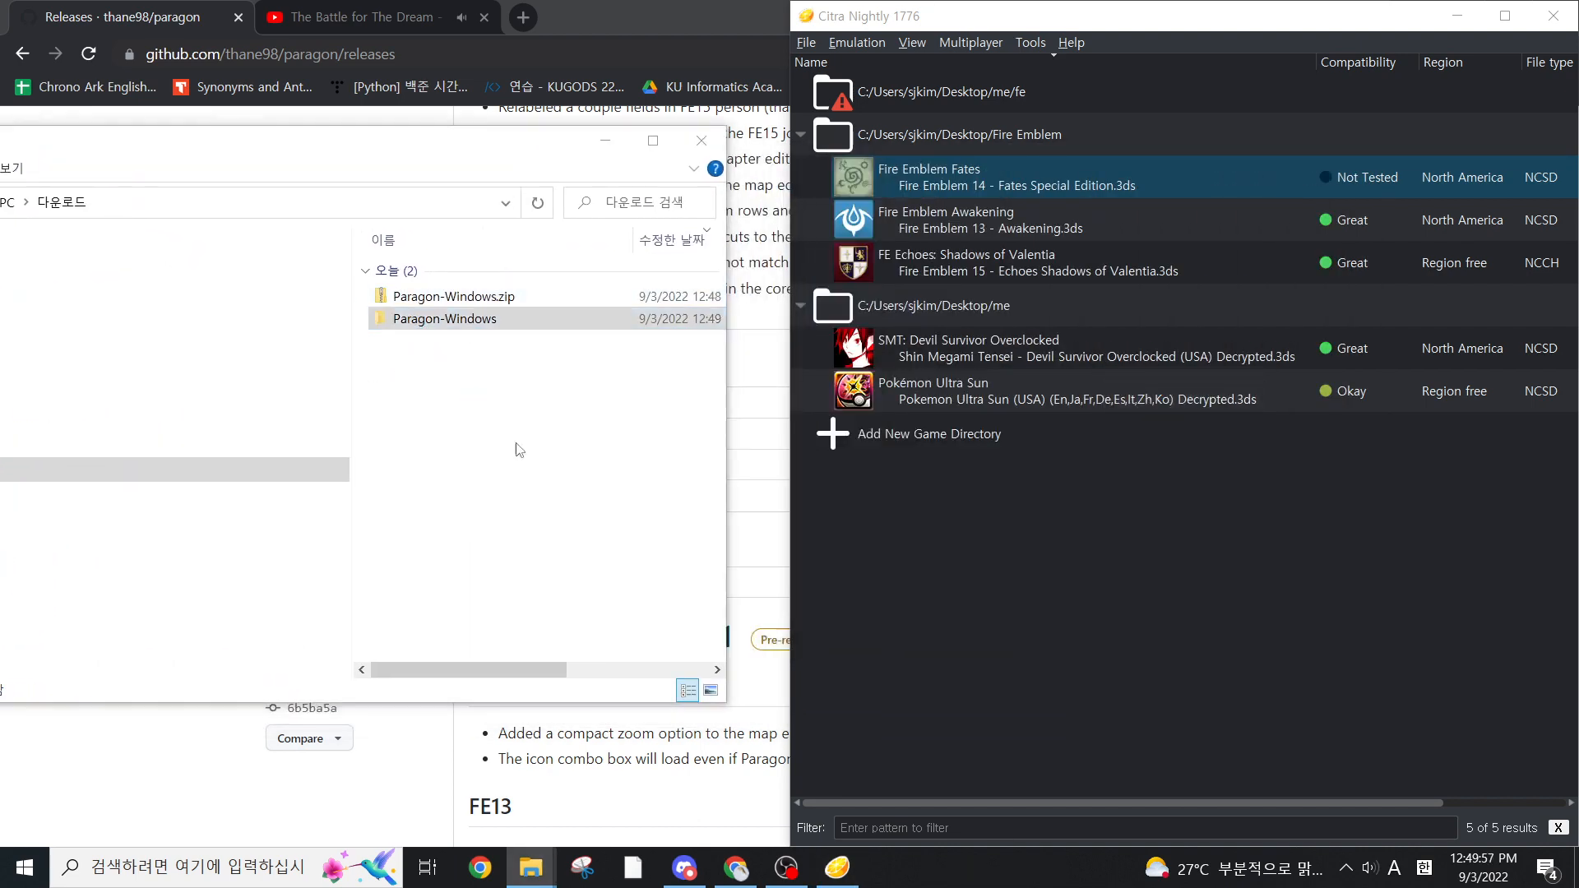
{"action": "scroll", "coordinate": [795, 354], "scroll_direction": "down", "scroll_amount": 5}
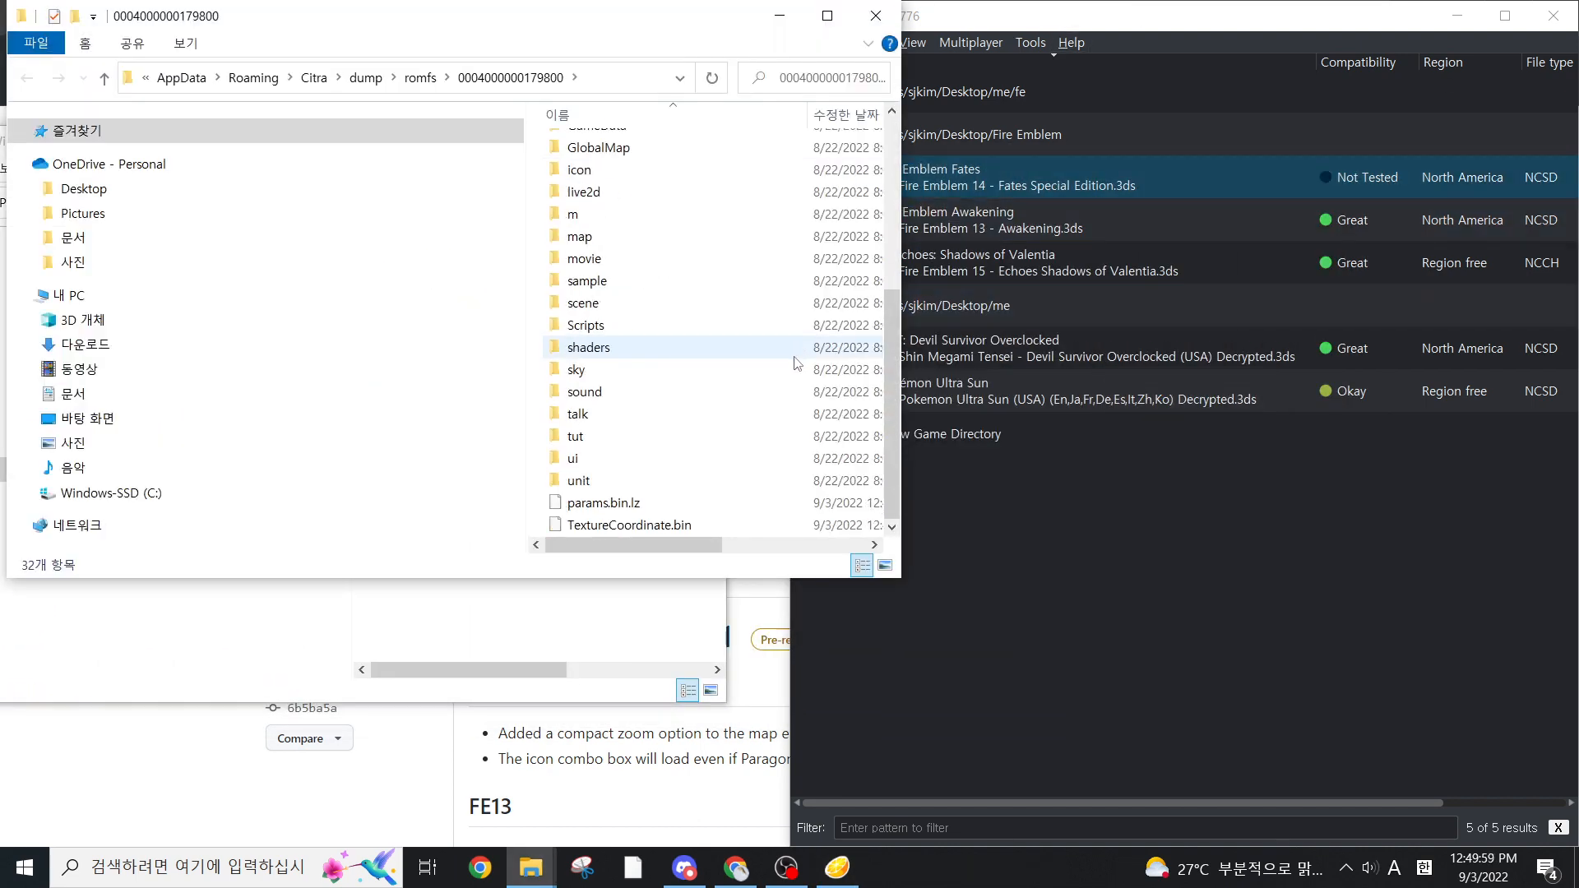
{"action": "scroll", "coordinate": [766, 350], "scroll_direction": "up", "scroll_amount": 5}
{"action": "left_click_drag", "start_coordinate": [673, 2], "coordinate": [752, 53]}
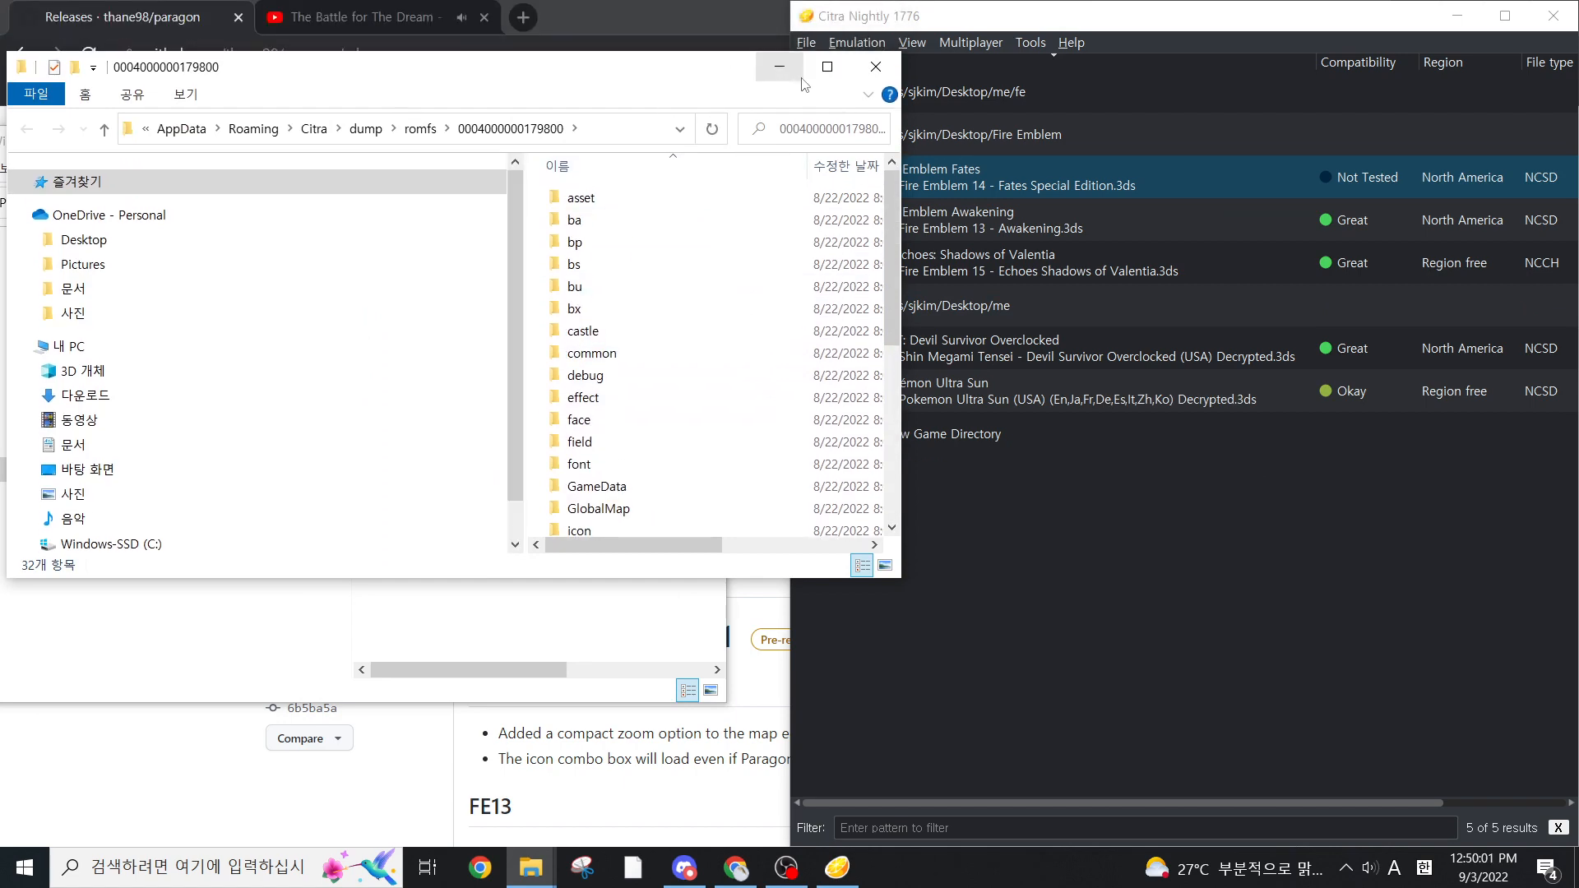
{"action": "left_click", "coordinate": [827, 66]}
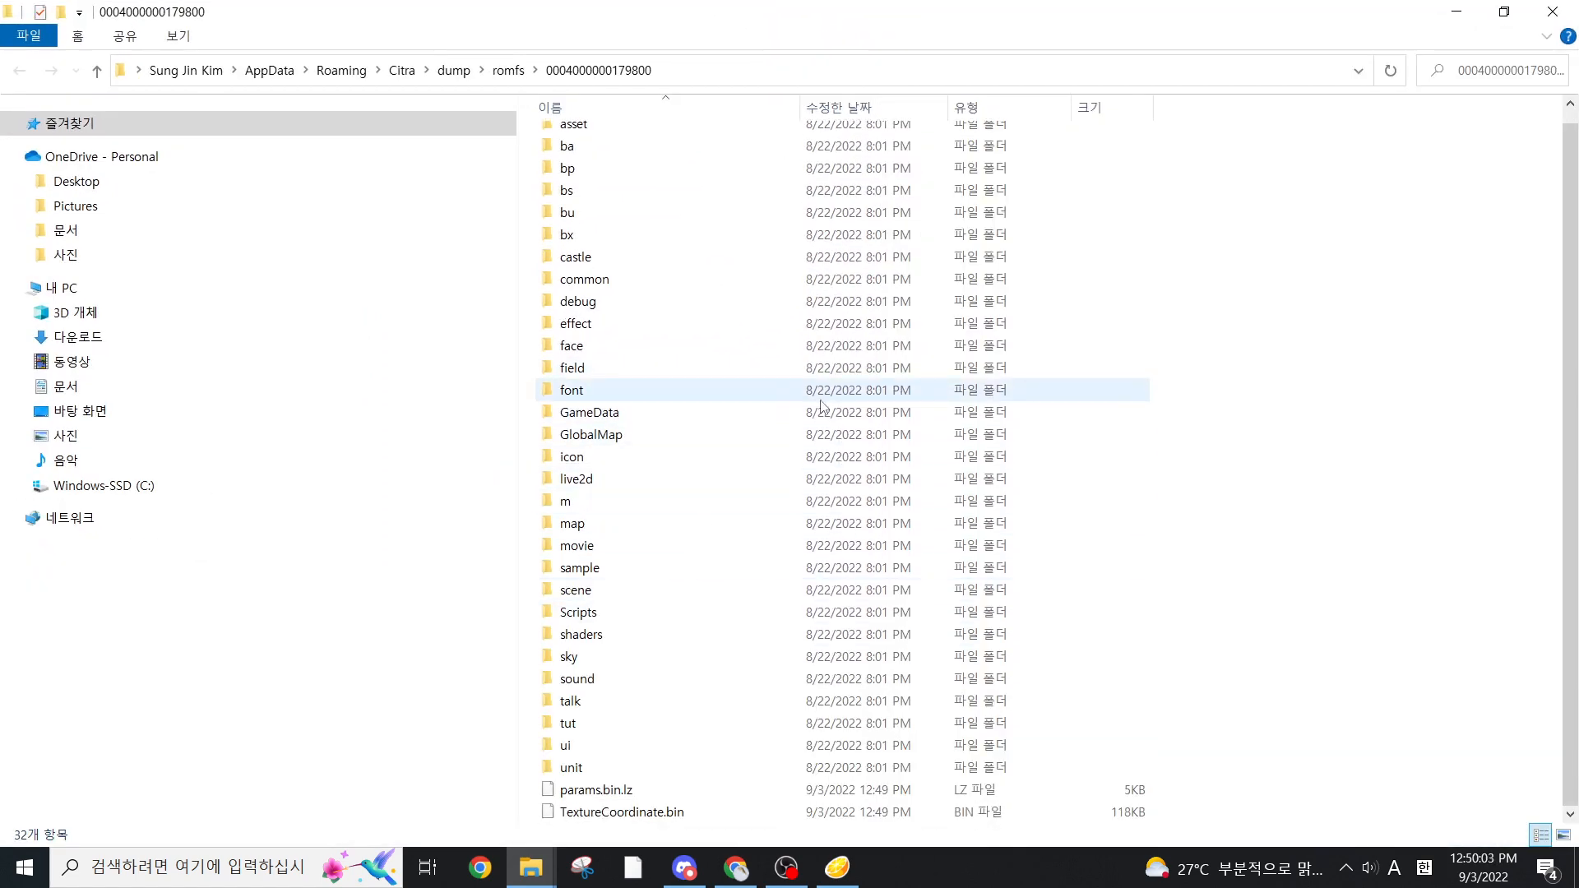
{"action": "double_click", "coordinate": [821, 398]}
{"action": "key", "text": "alt+Left"}
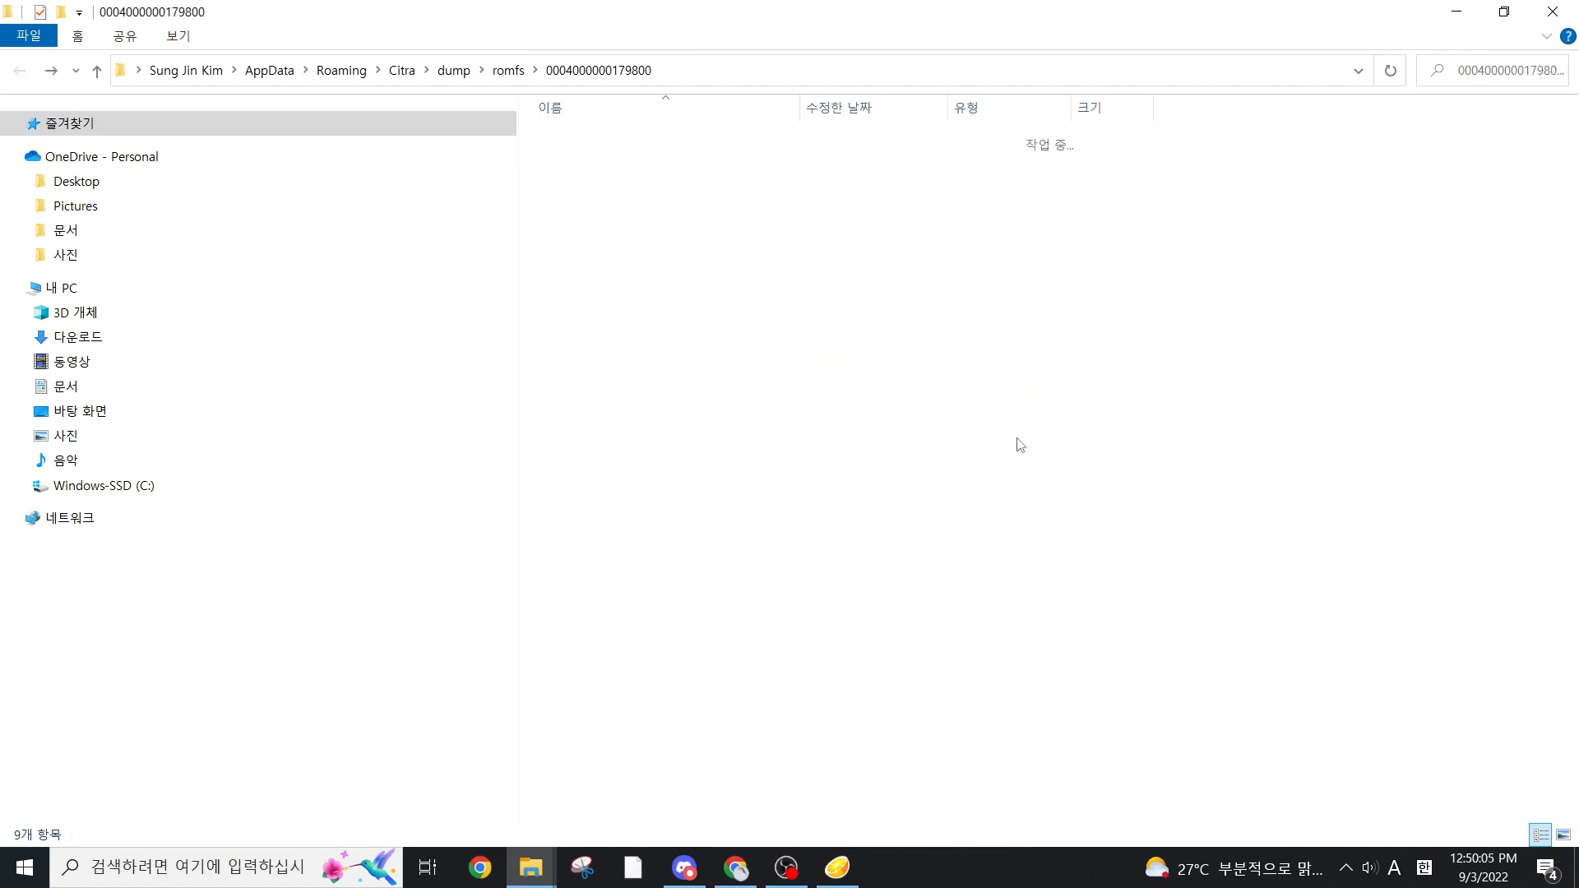
{"action": "key", "text": "Up"}
{"action": "key", "text": "Return"}
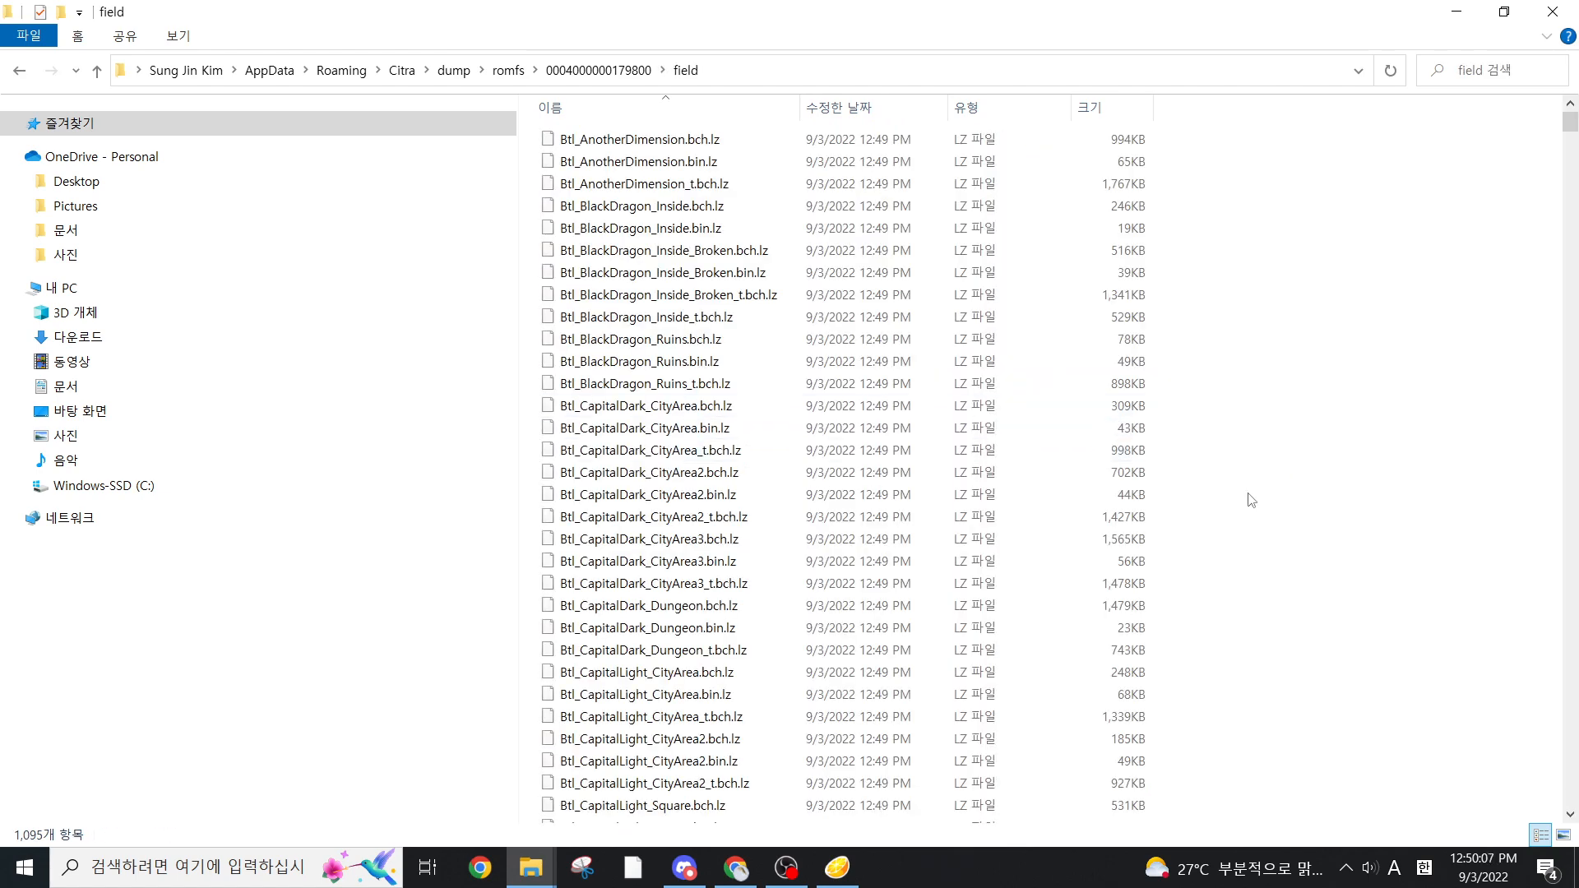
{"action": "key", "text": "alt+Left"}
{"action": "left_click_drag", "start_coordinate": [1071, 13], "coordinate": [1265, 253]}
{"action": "left_click_drag", "start_coordinate": [1376, 276], "coordinate": [1119, 211]}
{"action": "key", "text": "alt+Up"}
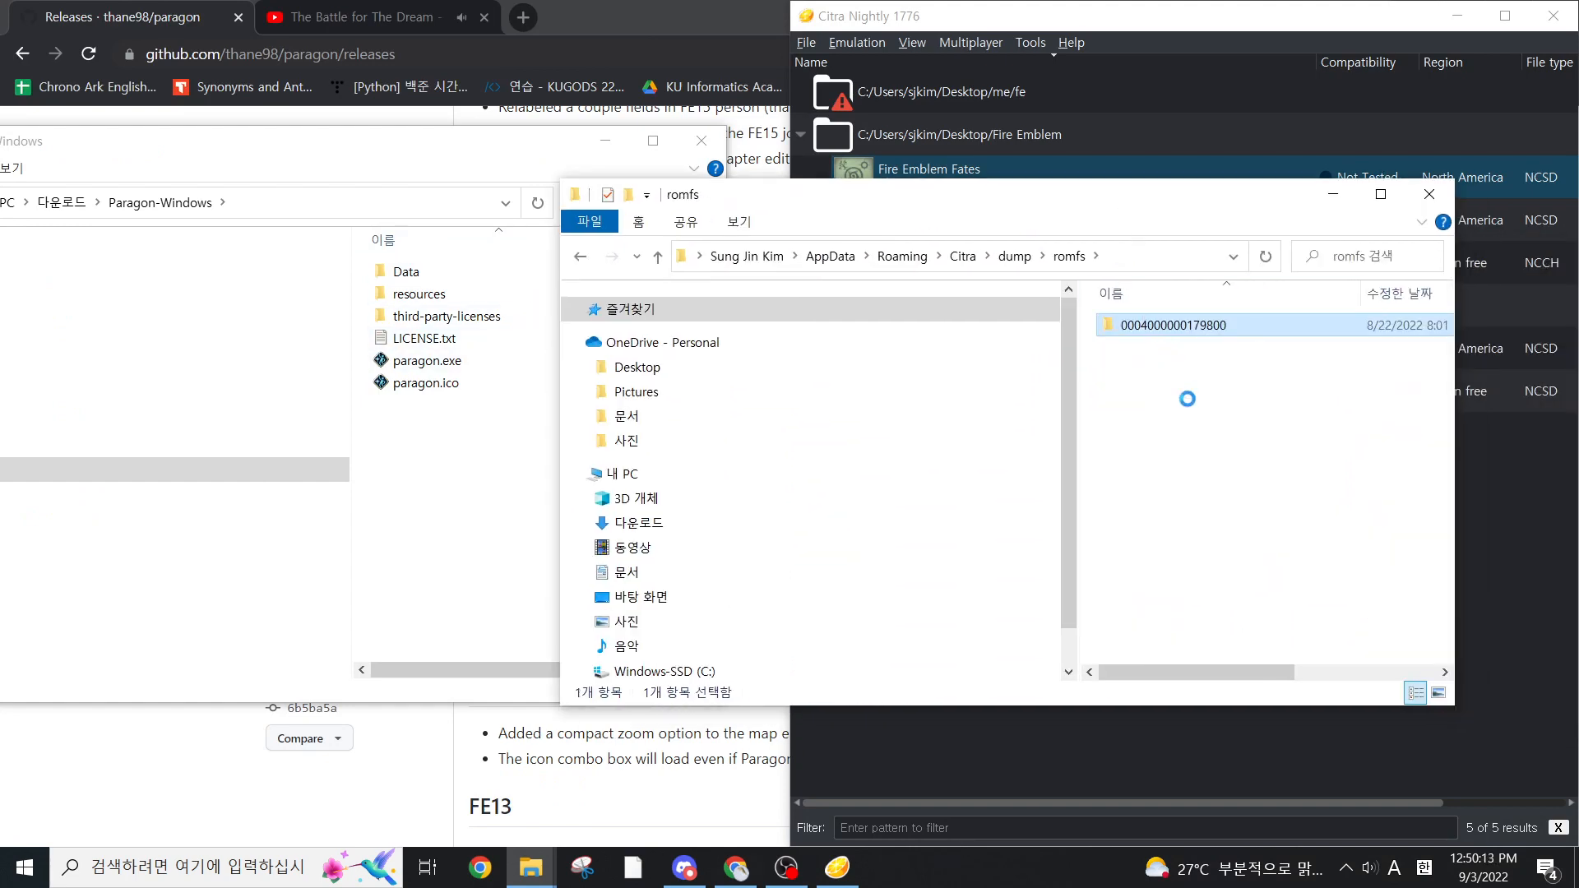
{"action": "left_click", "coordinate": [1209, 753]}
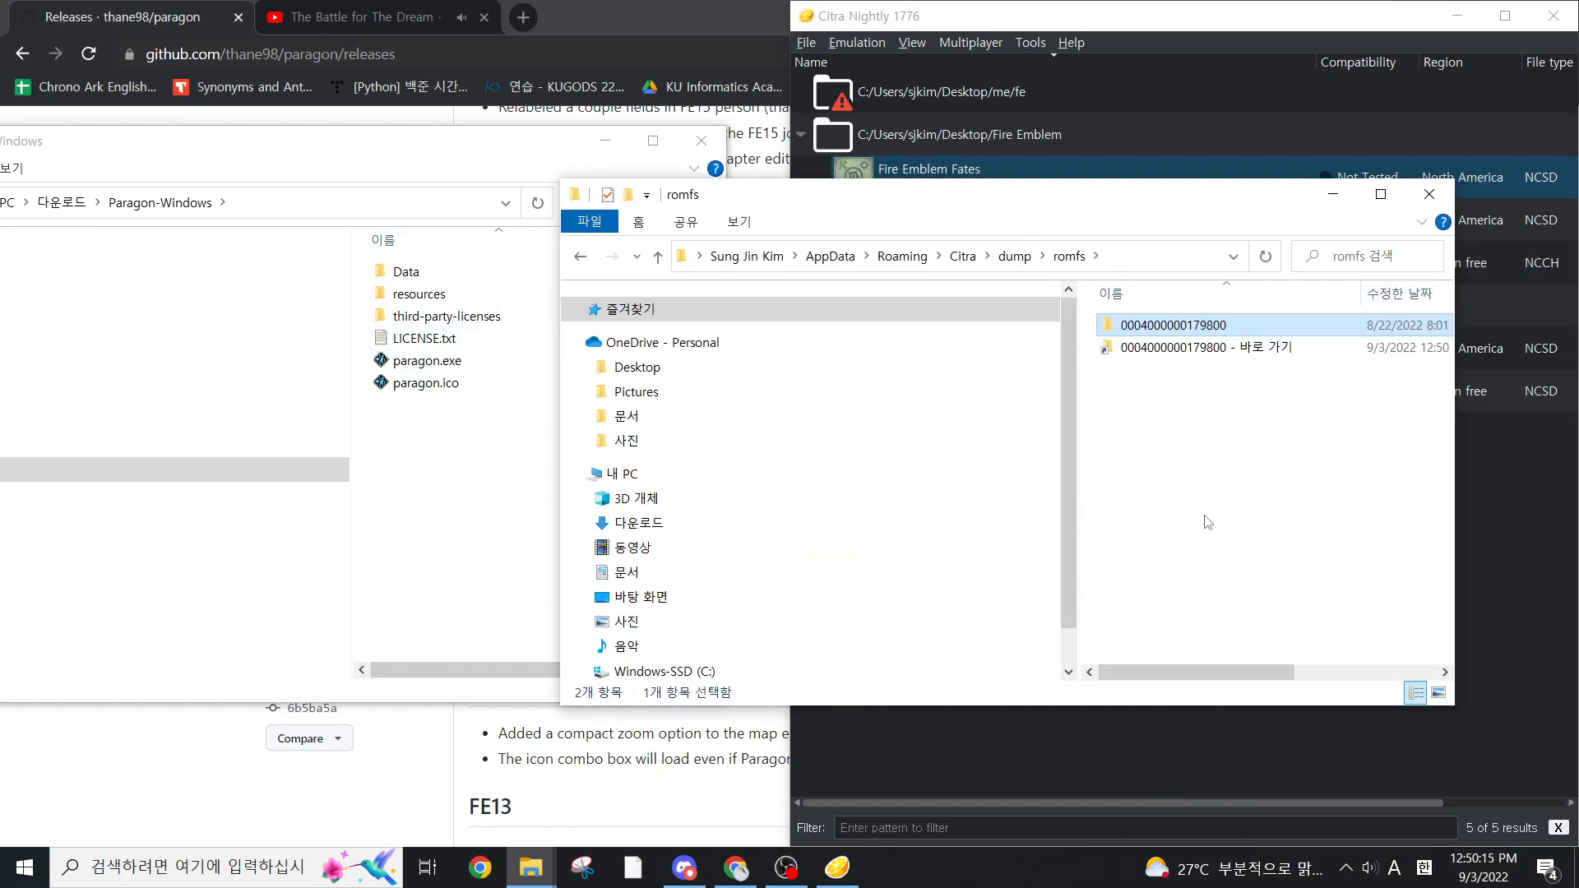
{"action": "left_click", "coordinate": [1175, 348]}
{"action": "left_click", "coordinate": [406, 445]}
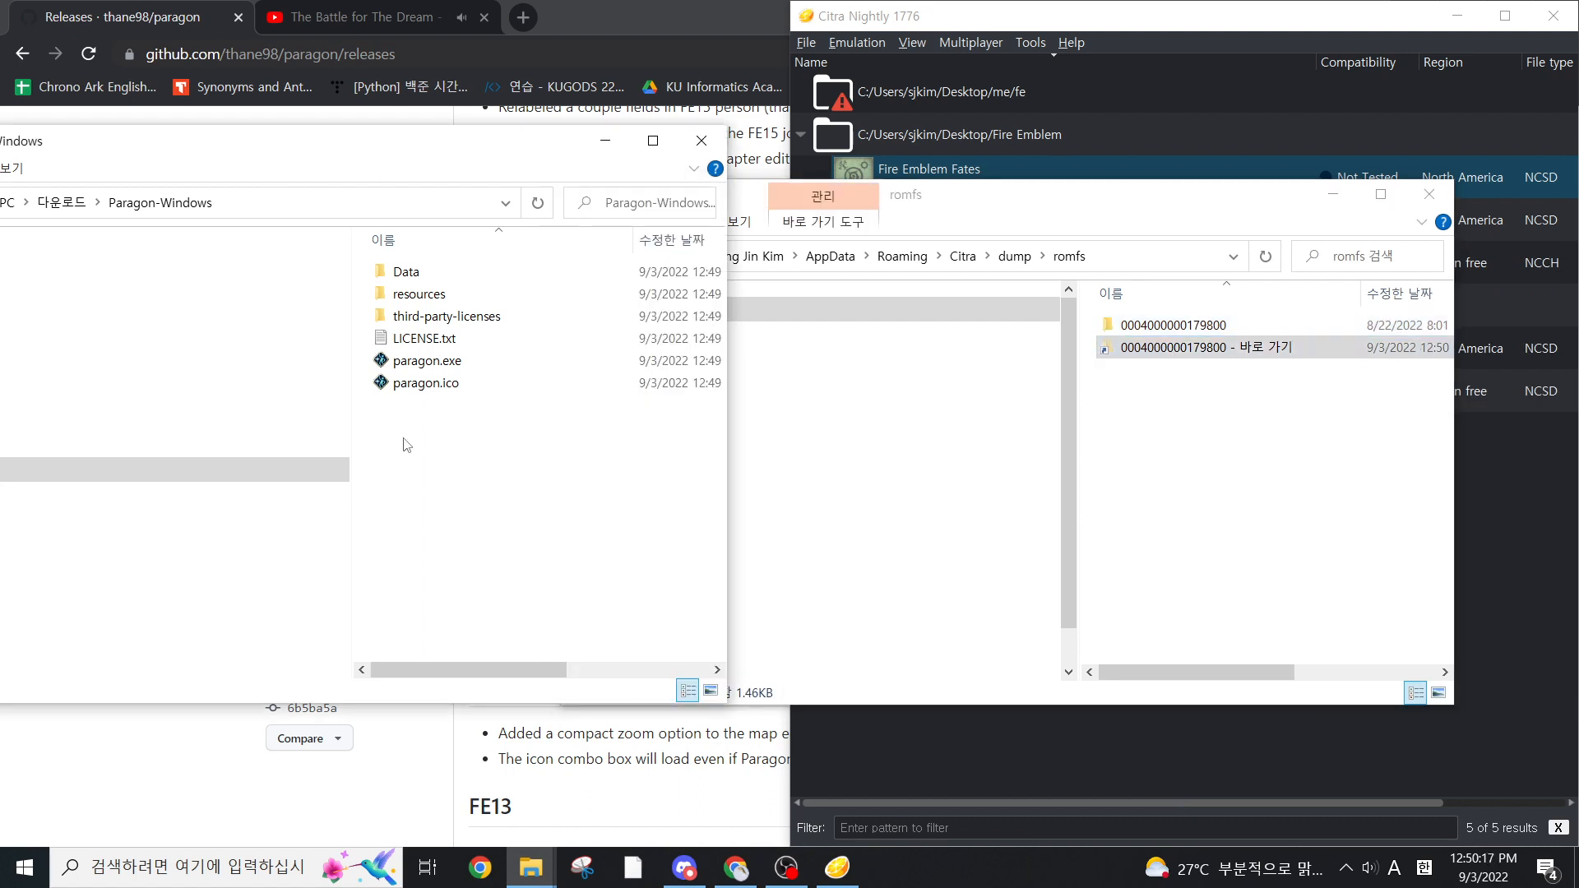
{"action": "key", "text": "alt+Up"}
{"action": "key", "text": "ctrl+v"}
{"action": "double_click", "coordinate": [463, 319]}
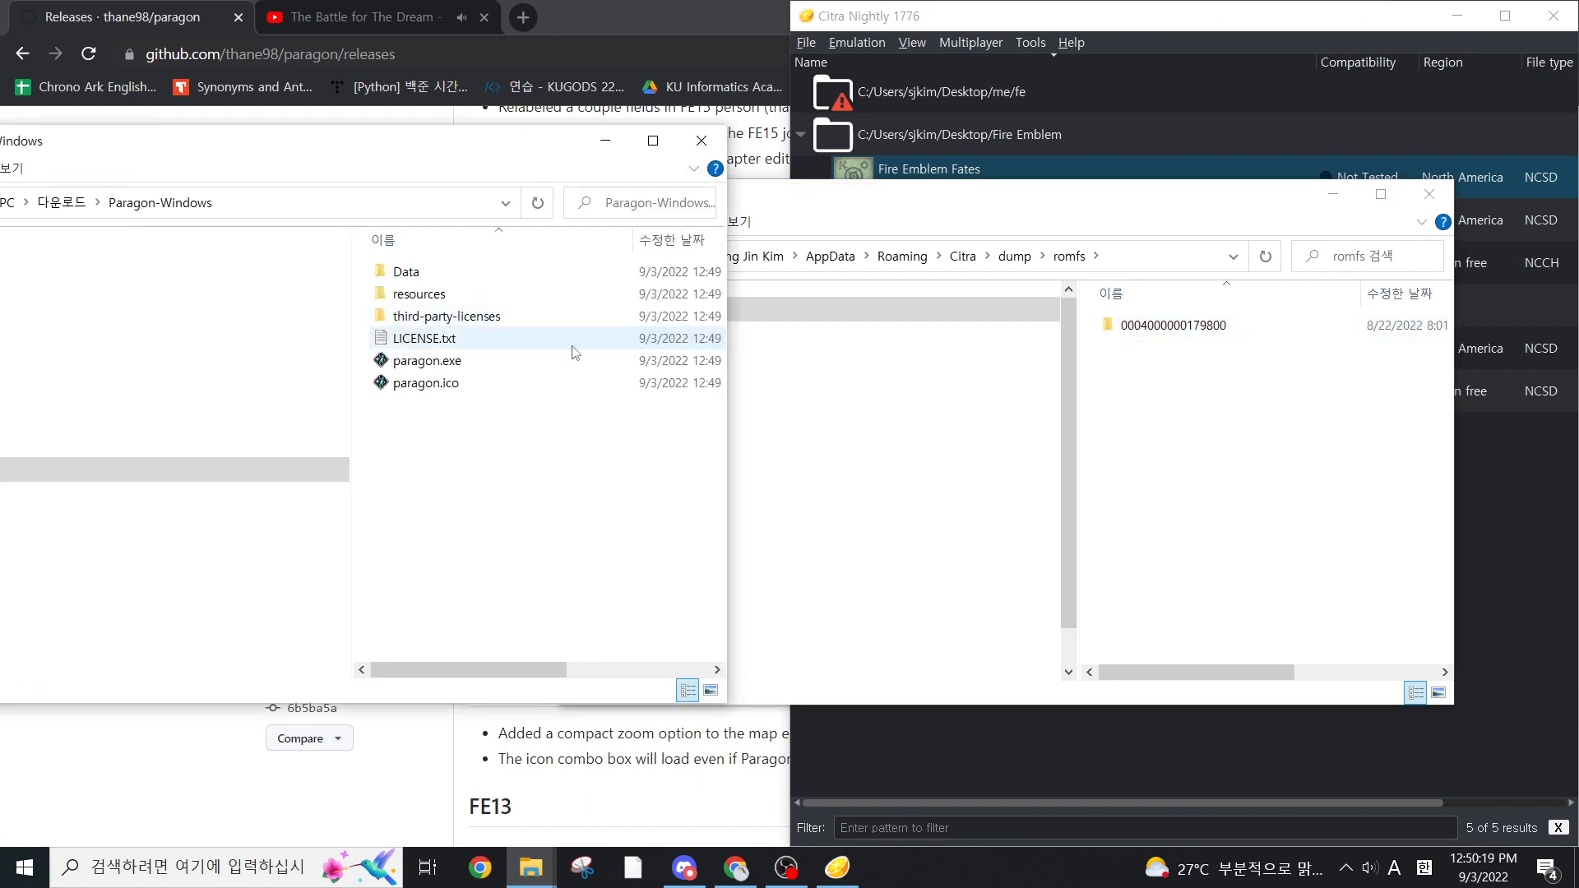
Launch paragon.exe, allowing it to run past the Windows SmartScreen block, and minimize the romfs folder window
{"action": "left_click", "coordinate": [564, 362]}
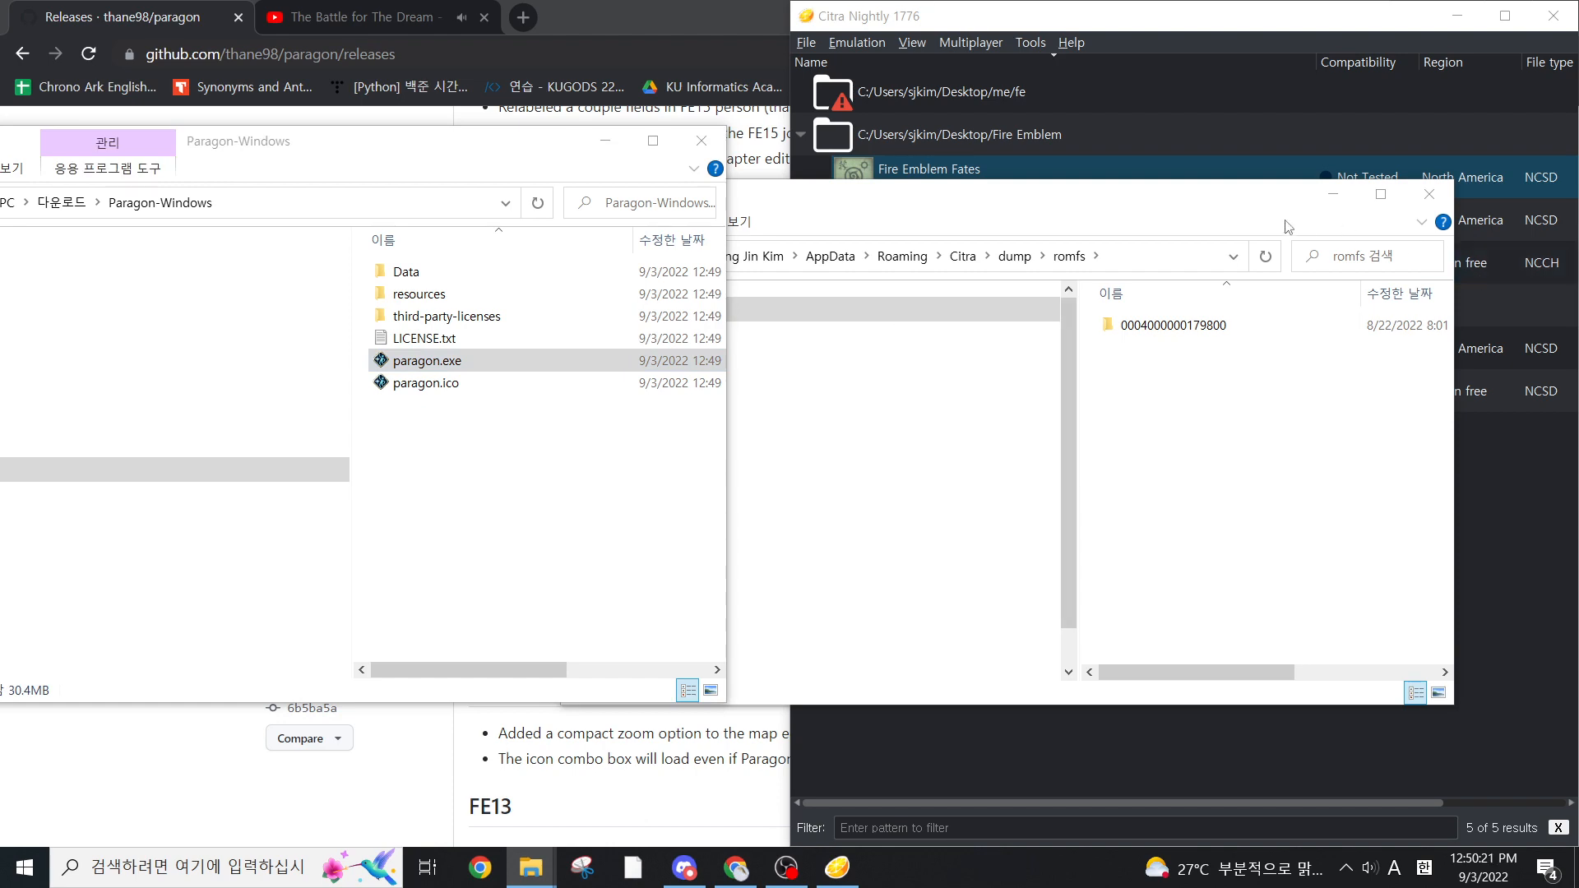
{"action": "left_click", "coordinate": [1333, 194]}
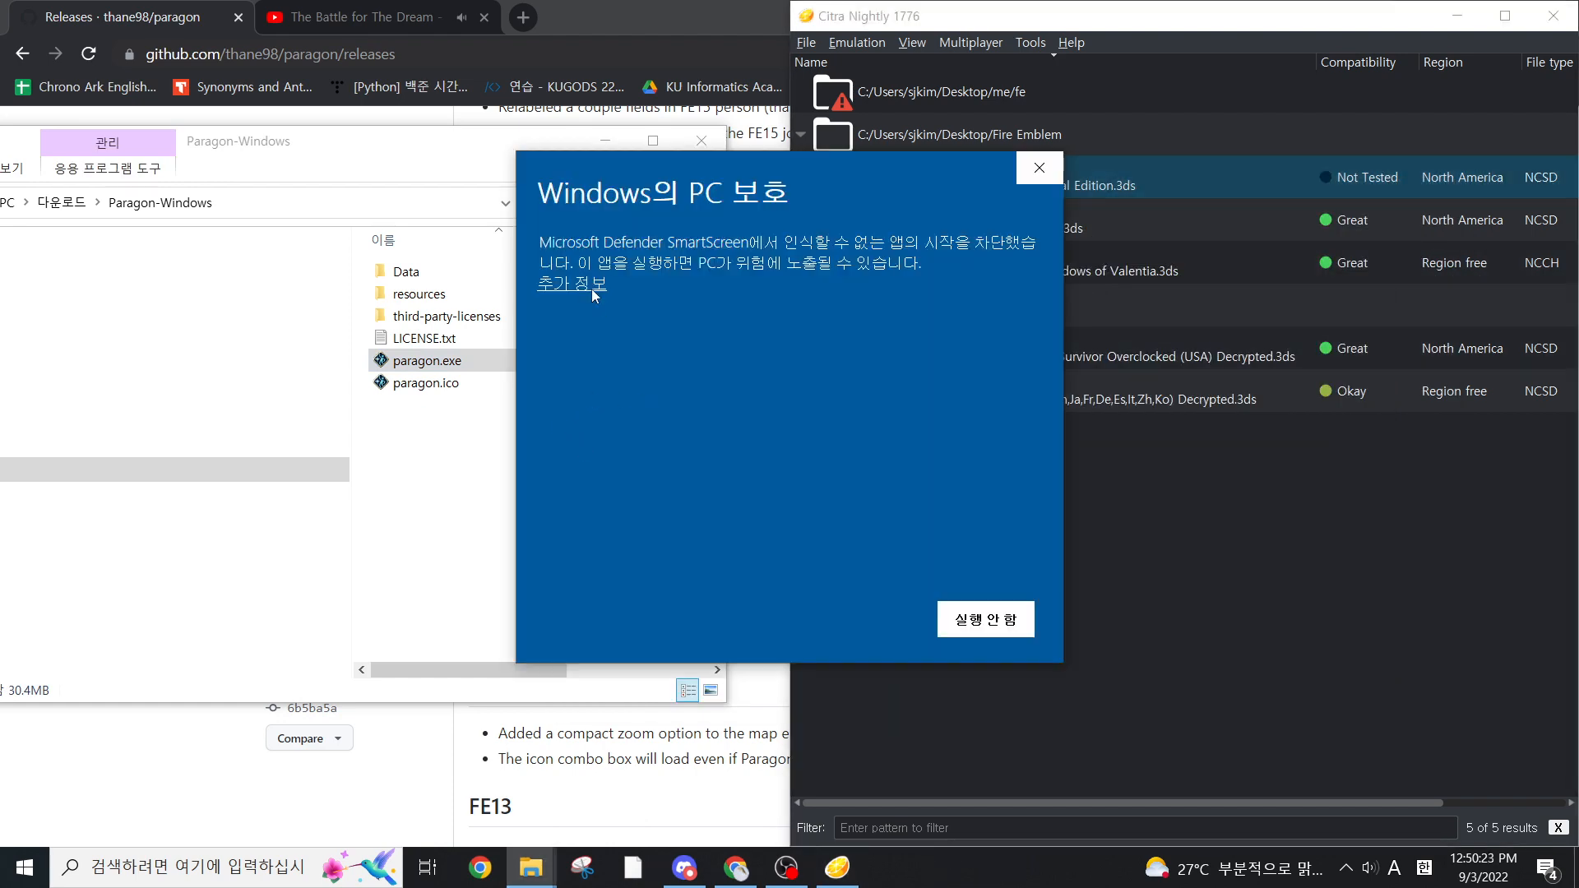
{"action": "left_click", "coordinate": [592, 289]}
{"action": "left_click", "coordinate": [877, 616]}
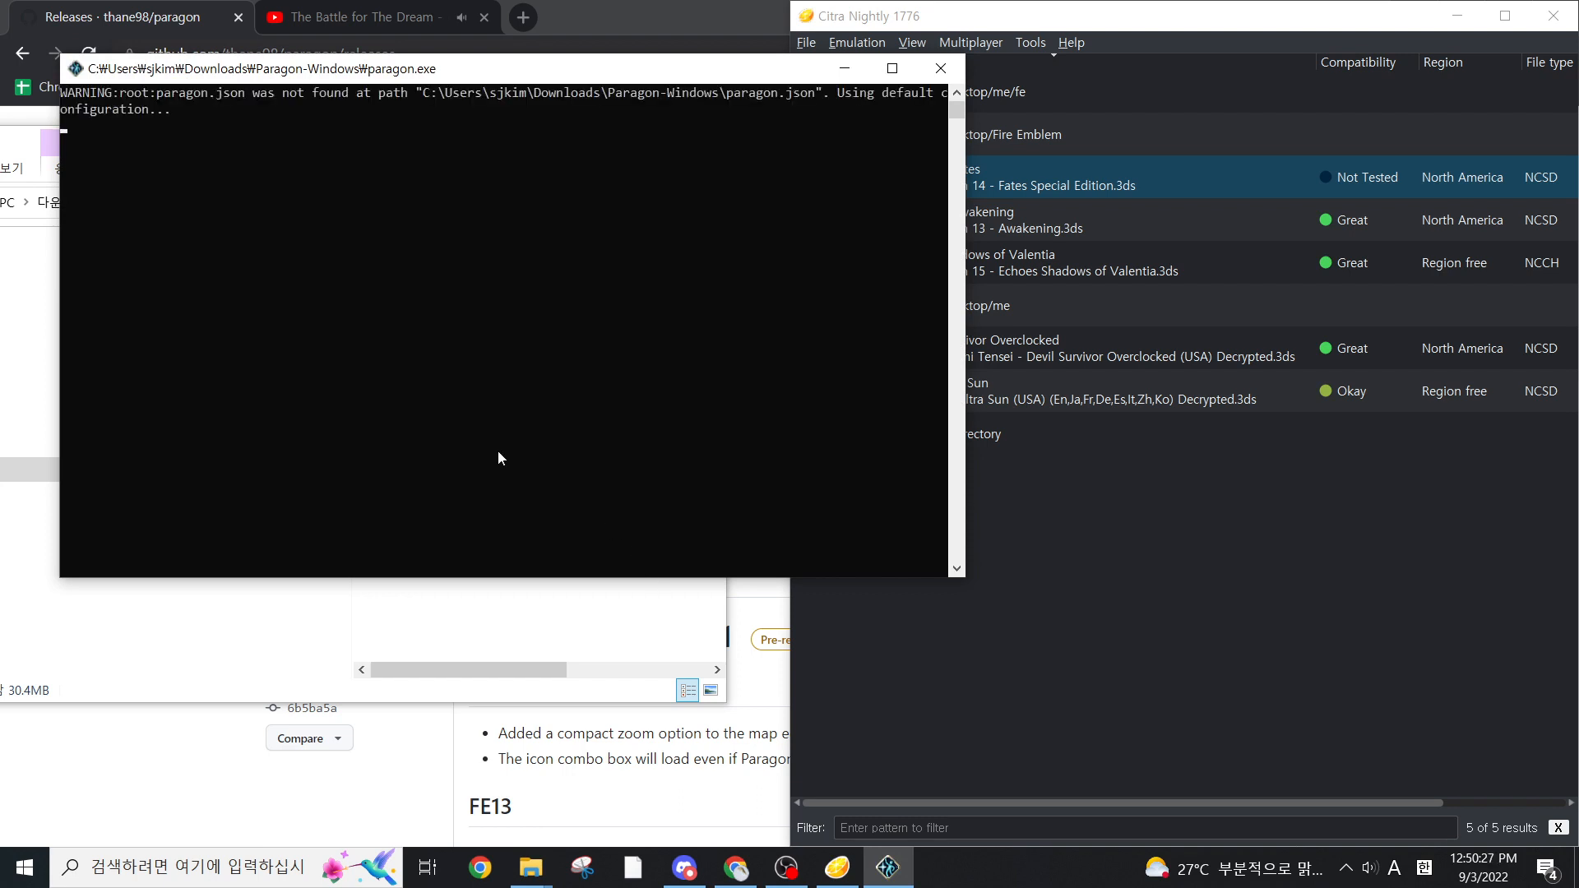
Create a new Paragon project named Example with language EnglishNA and game FE14
{"action": "left_click", "coordinate": [575, 282]}
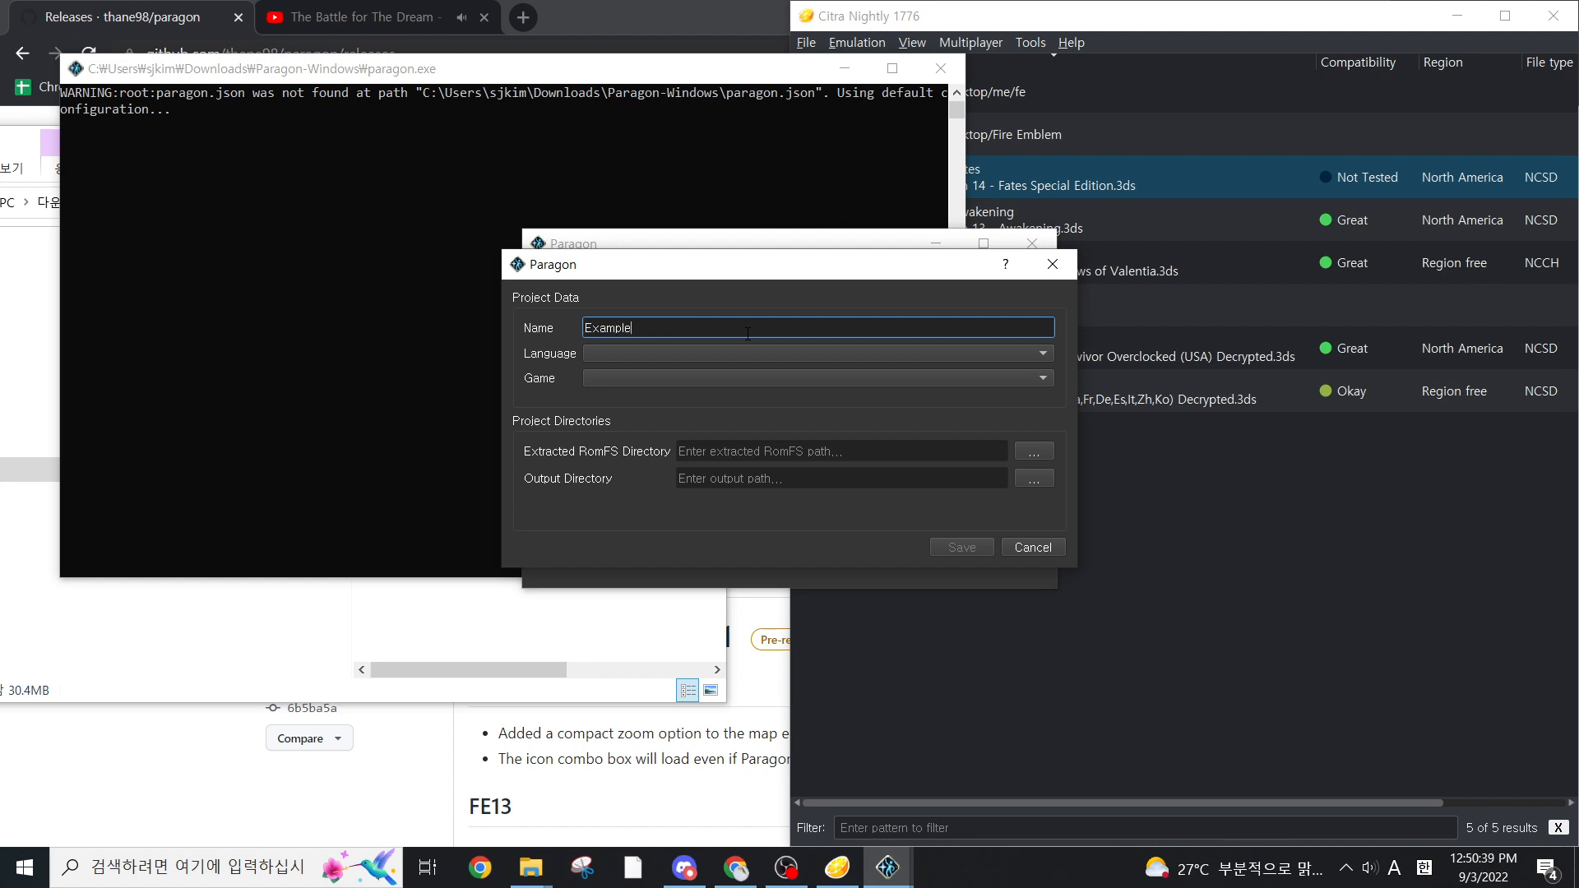
{"action": "left_click", "coordinate": [757, 353]}
{"action": "left_click", "coordinate": [731, 367]}
{"action": "left_click", "coordinate": [728, 377]}
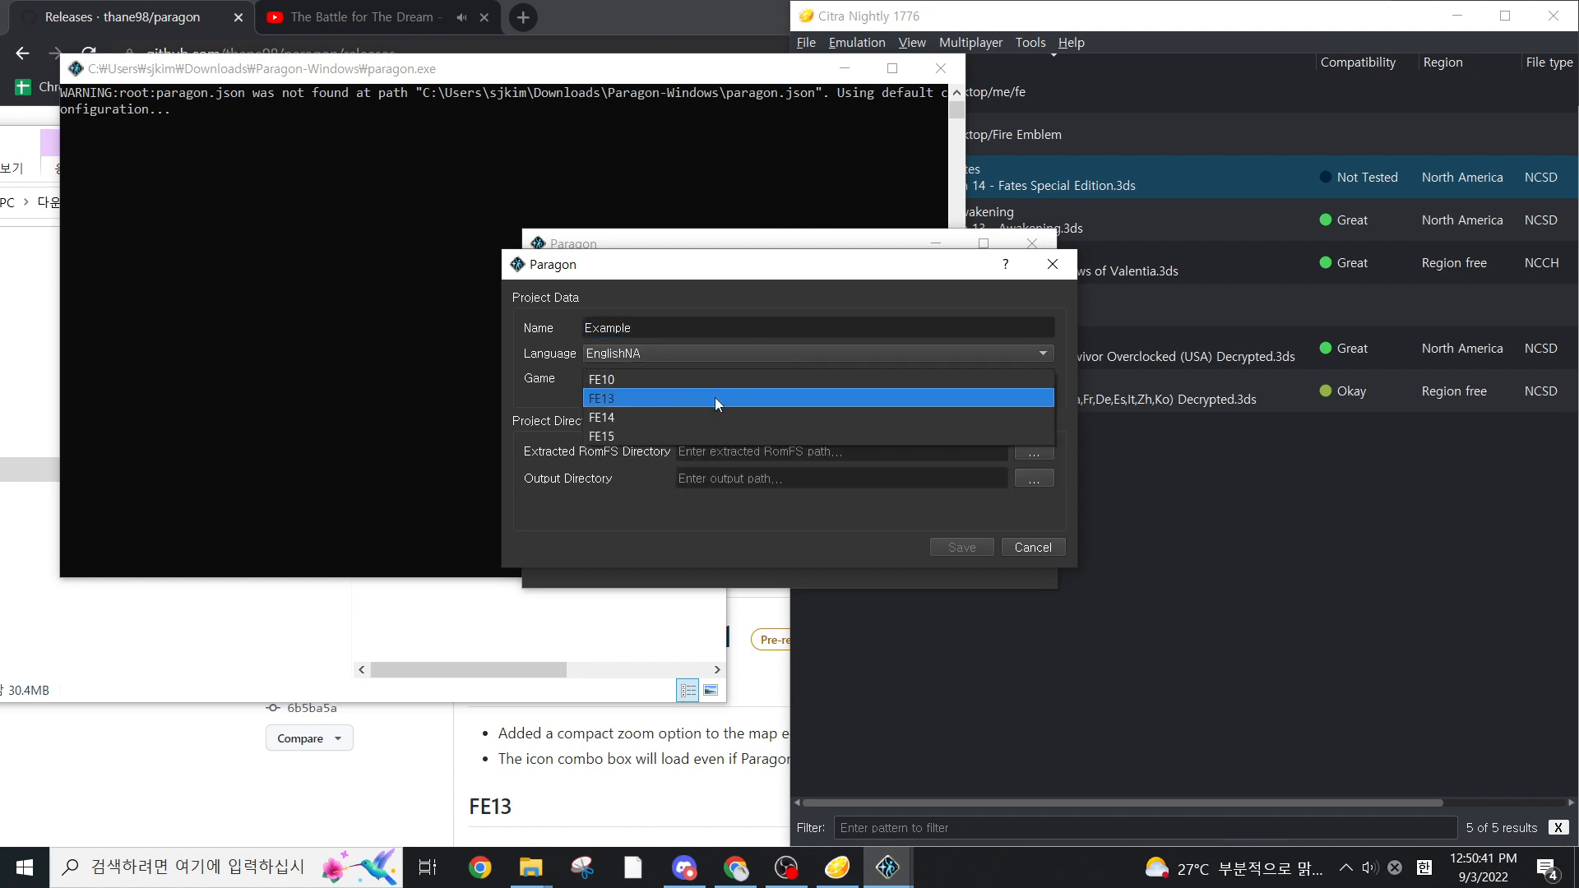
{"action": "left_click", "coordinate": [789, 417]}
{"action": "left_click", "coordinate": [1033, 452]}
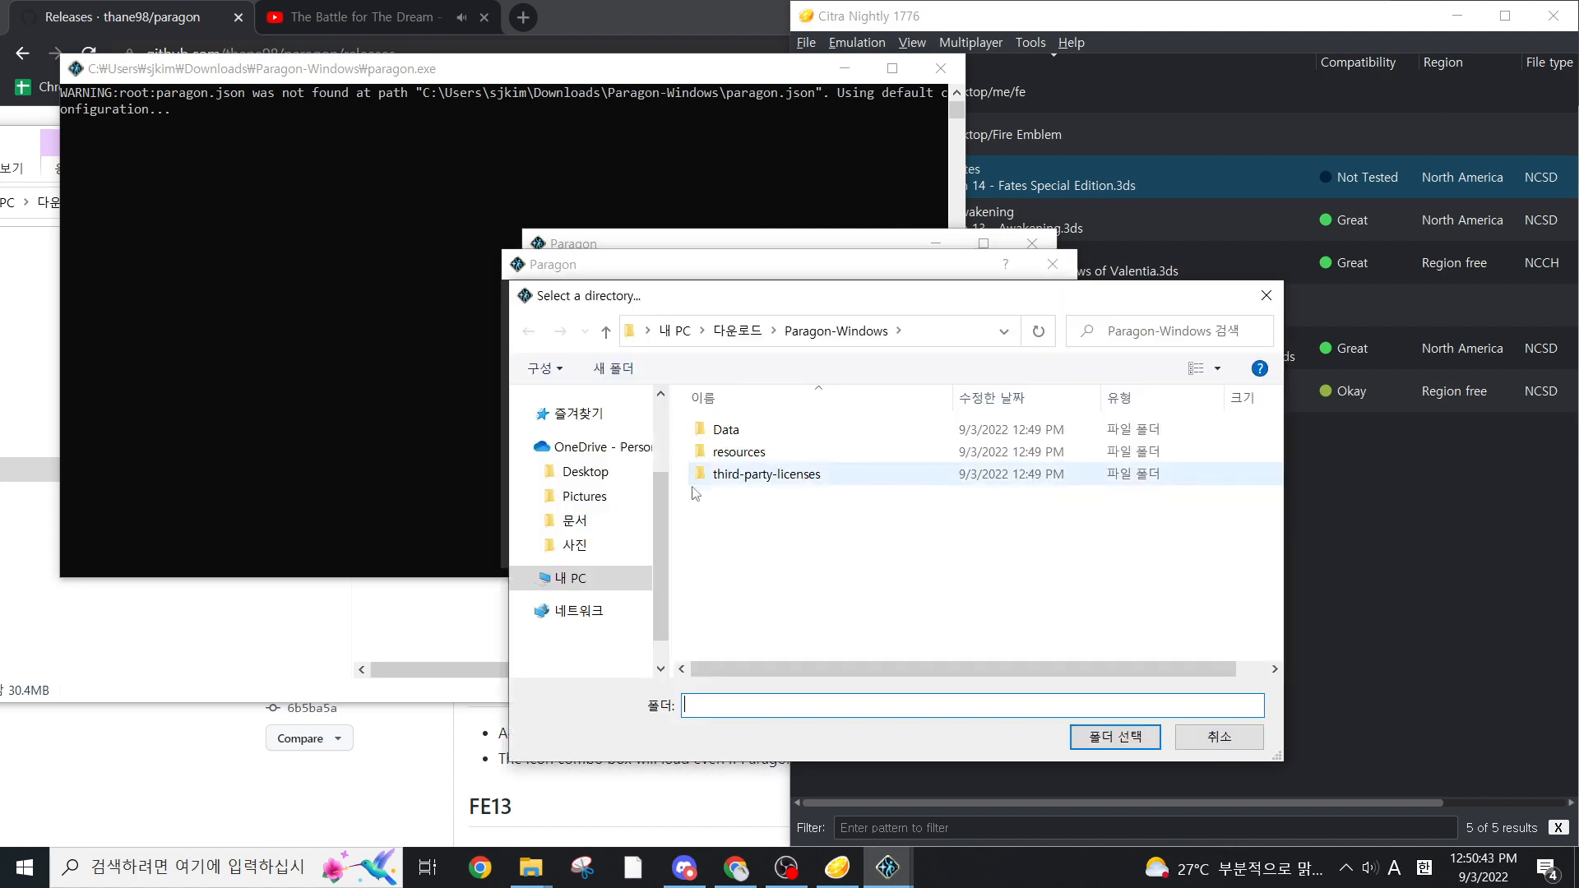
{"action": "left_click", "coordinate": [576, 530]}
{"action": "left_click", "coordinate": [586, 503]}
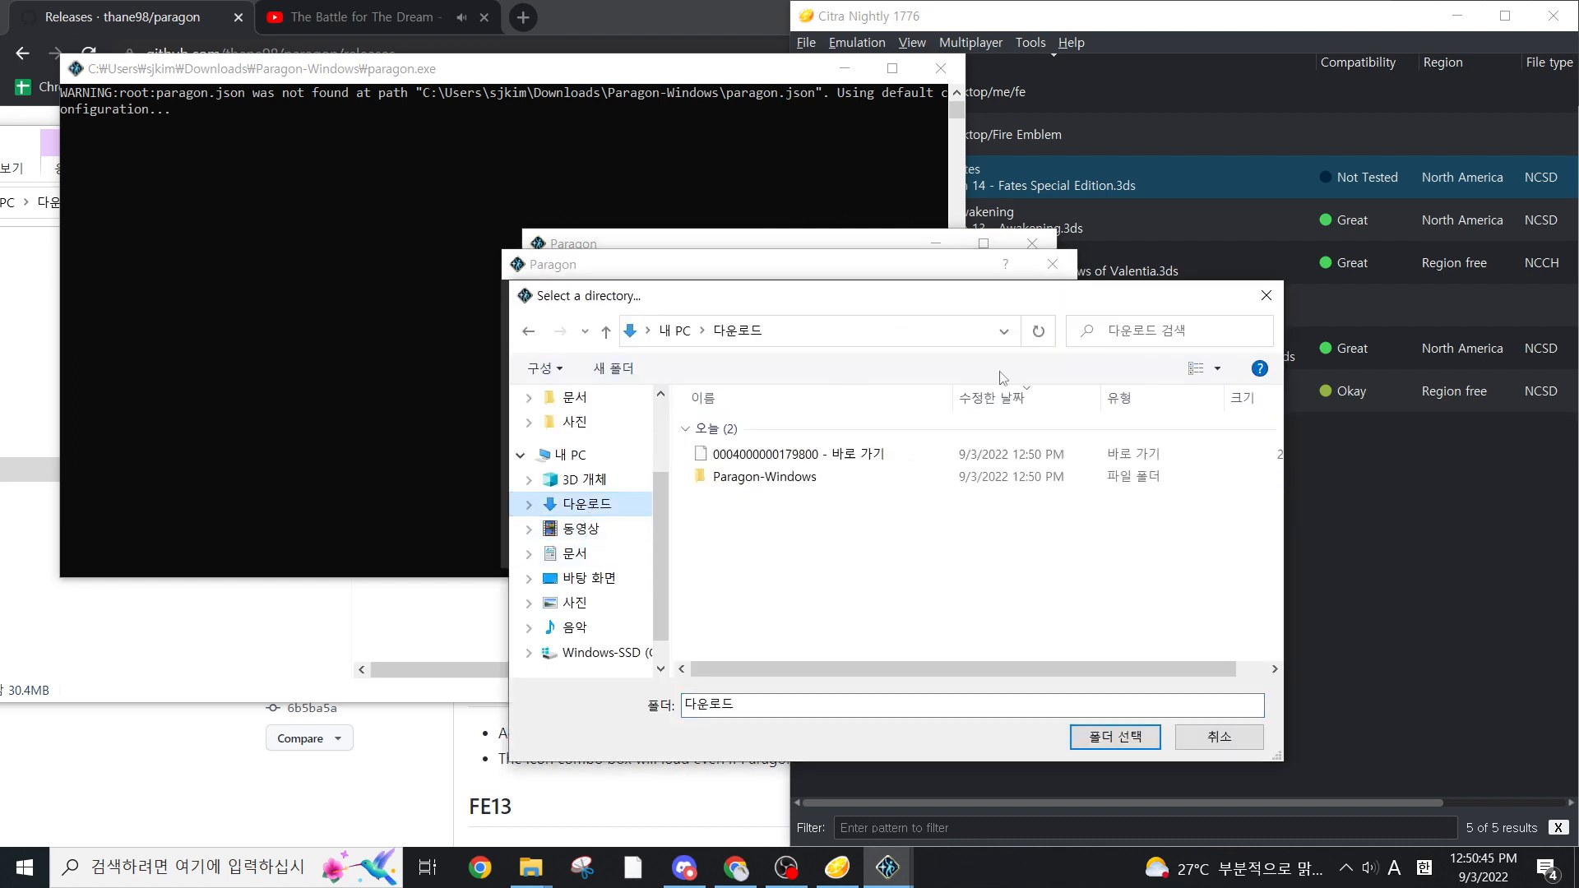
{"action": "double_click", "coordinate": [857, 457]}
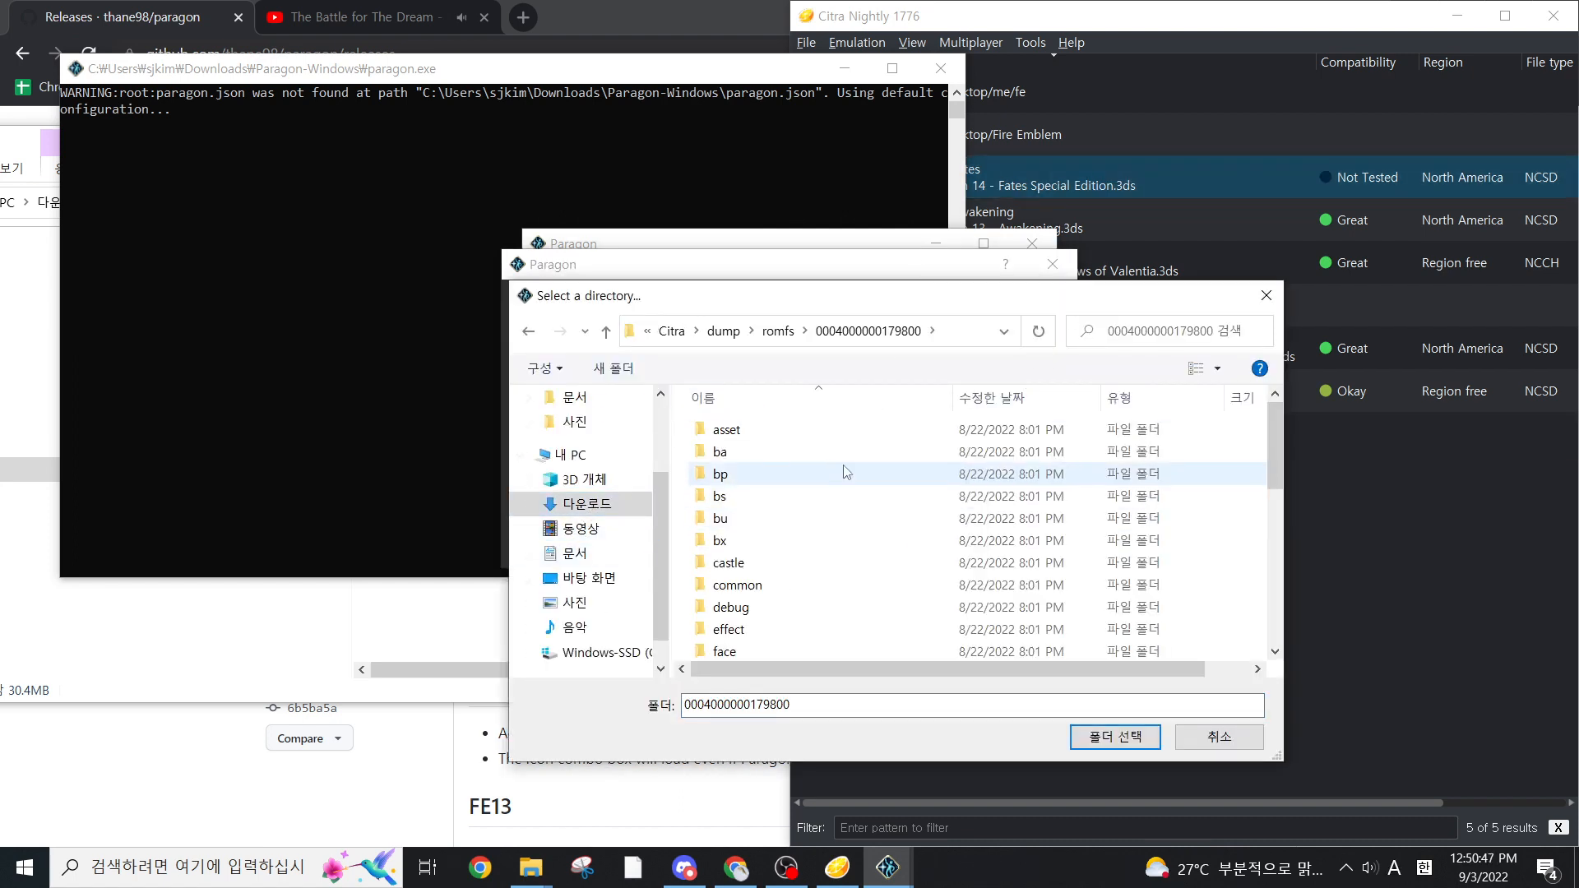
{"action": "left_click", "coordinate": [1114, 736]}
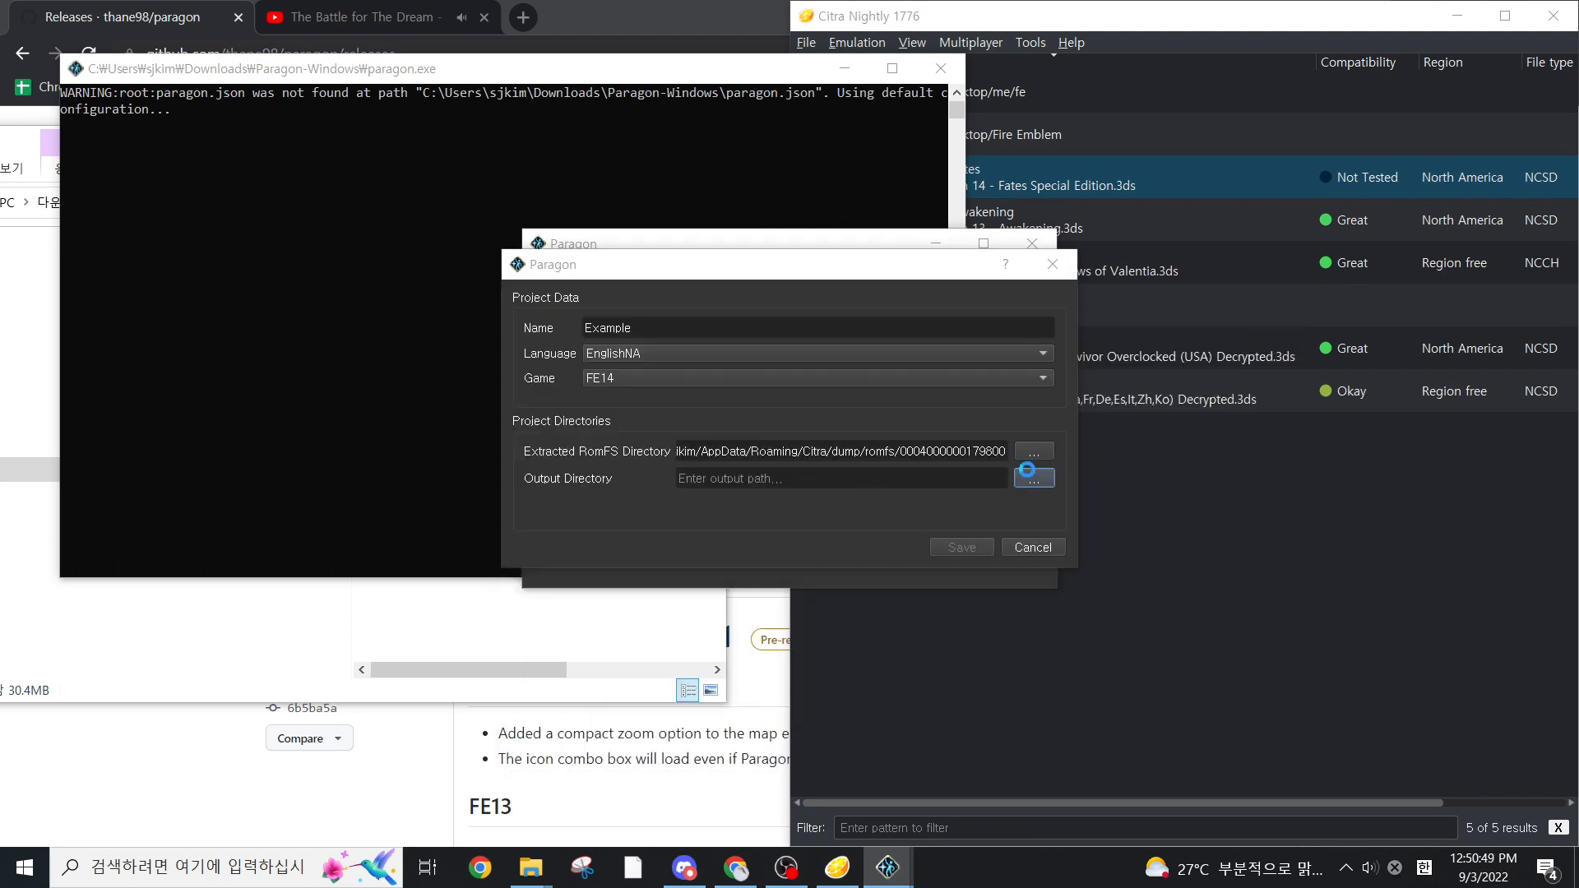
Set the project's output directory to a new folder named my mod in Downloads and save the project
{"action": "left_click", "coordinate": [1033, 481]}
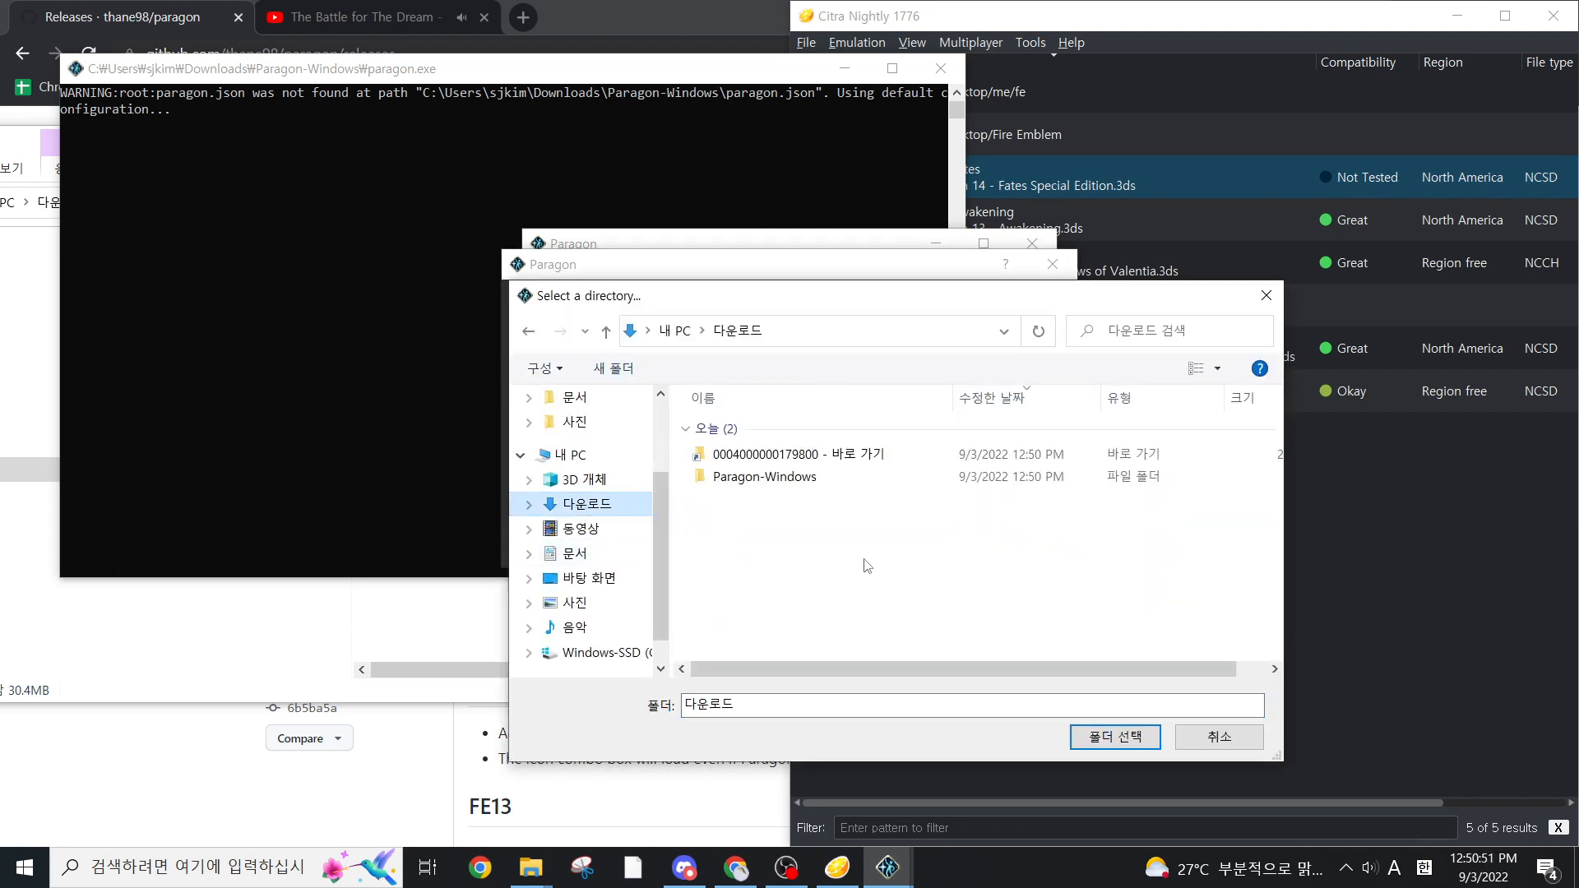
{"action": "right_click", "coordinate": [874, 566]}
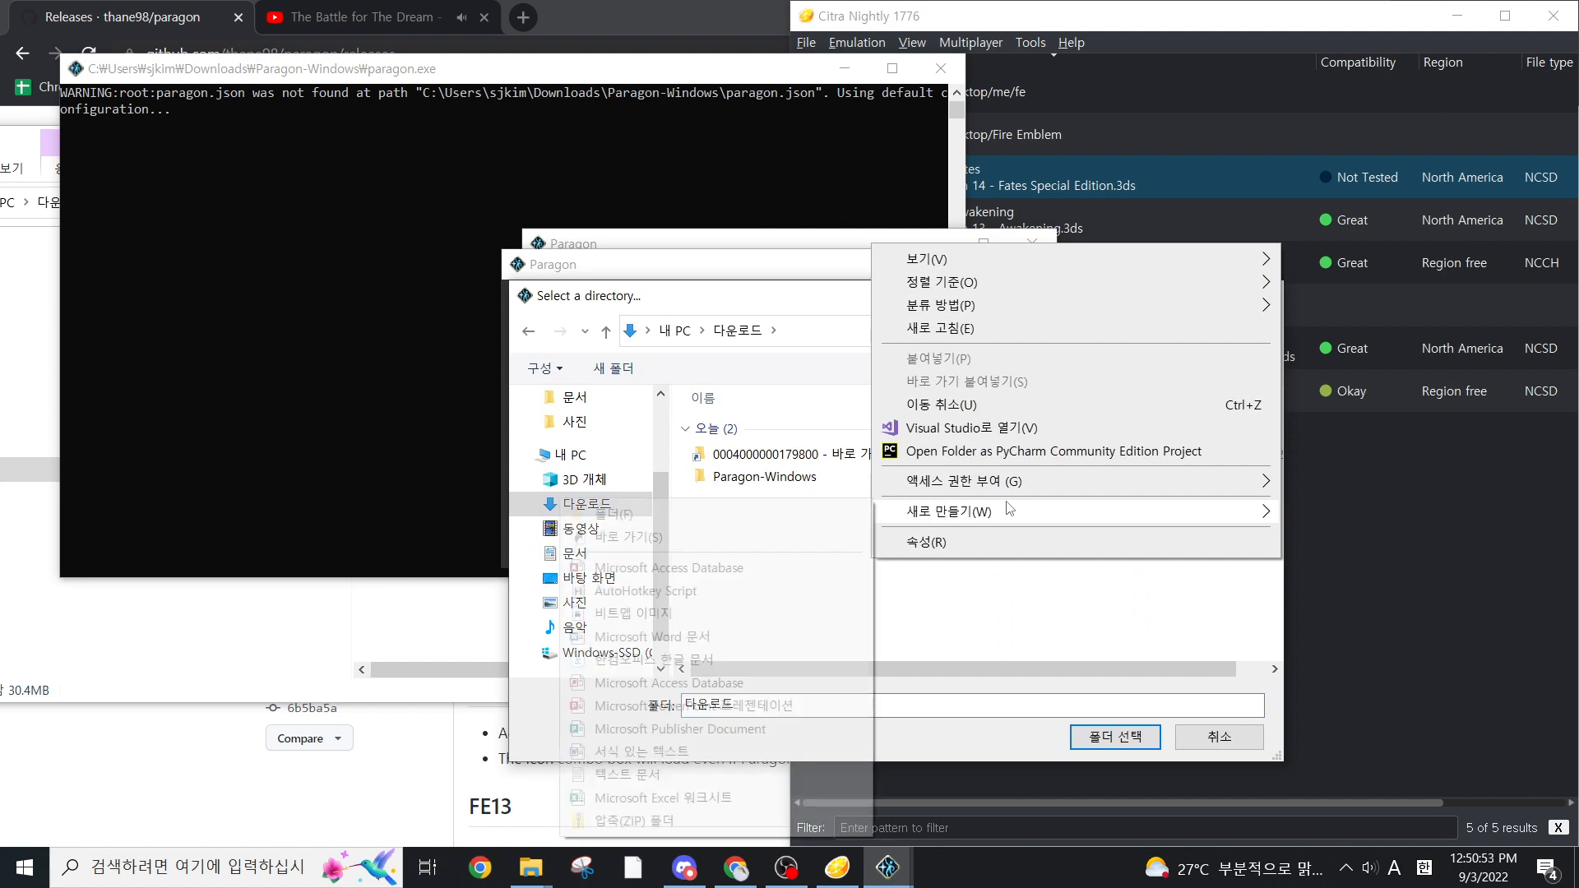
{"action": "left_click", "coordinate": [860, 514]}
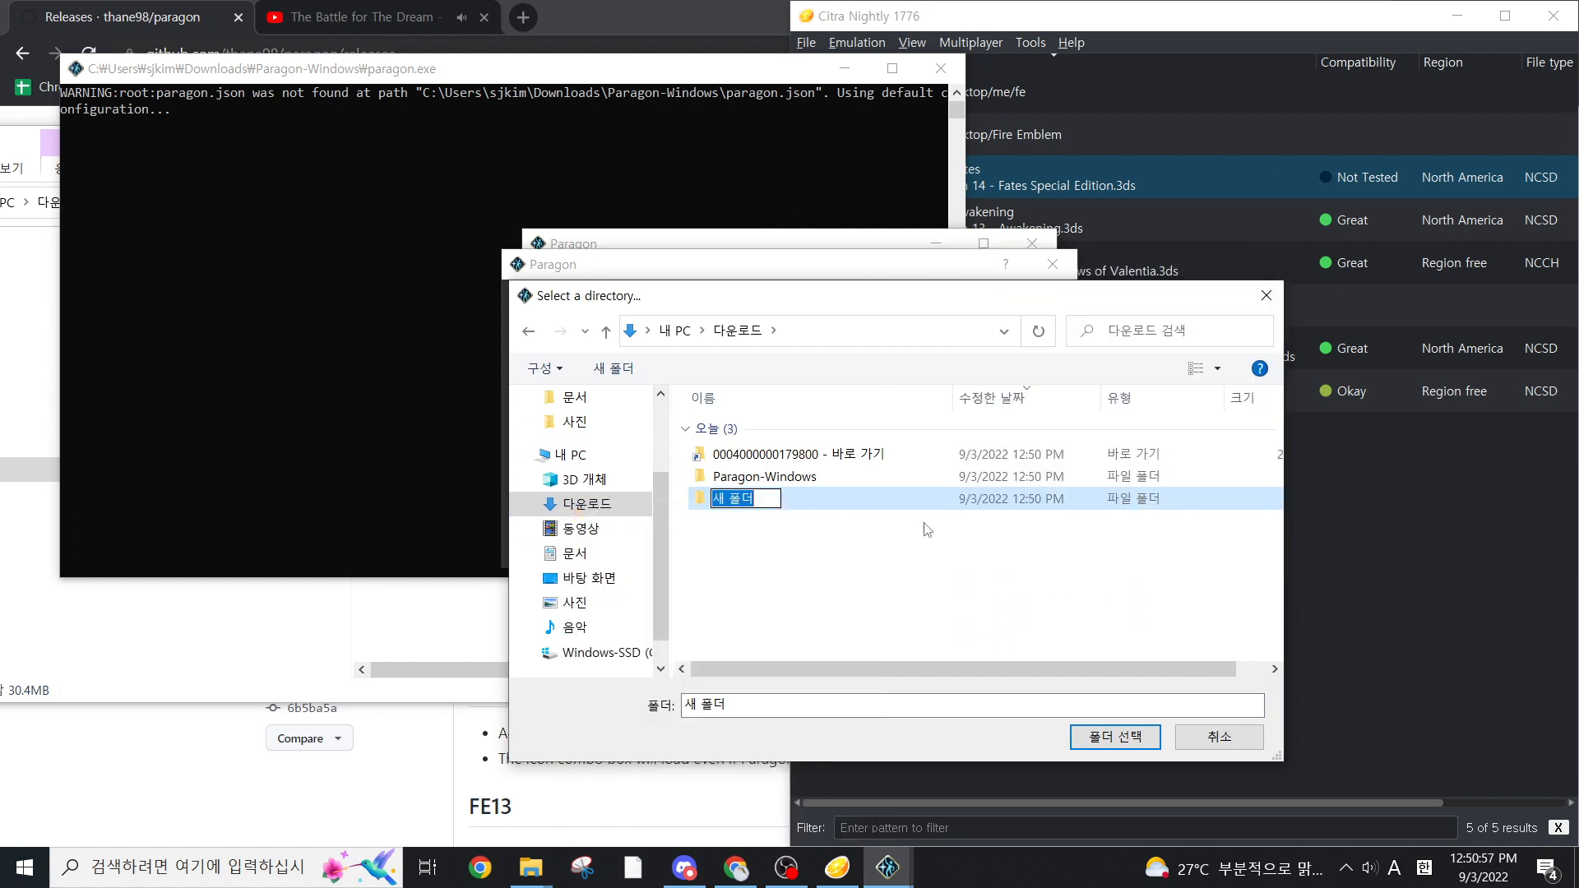
{"action": "type", "text": "my mod"}
{"action": "key", "text": "Return"}
{"action": "left_click", "coordinate": [1112, 742]}
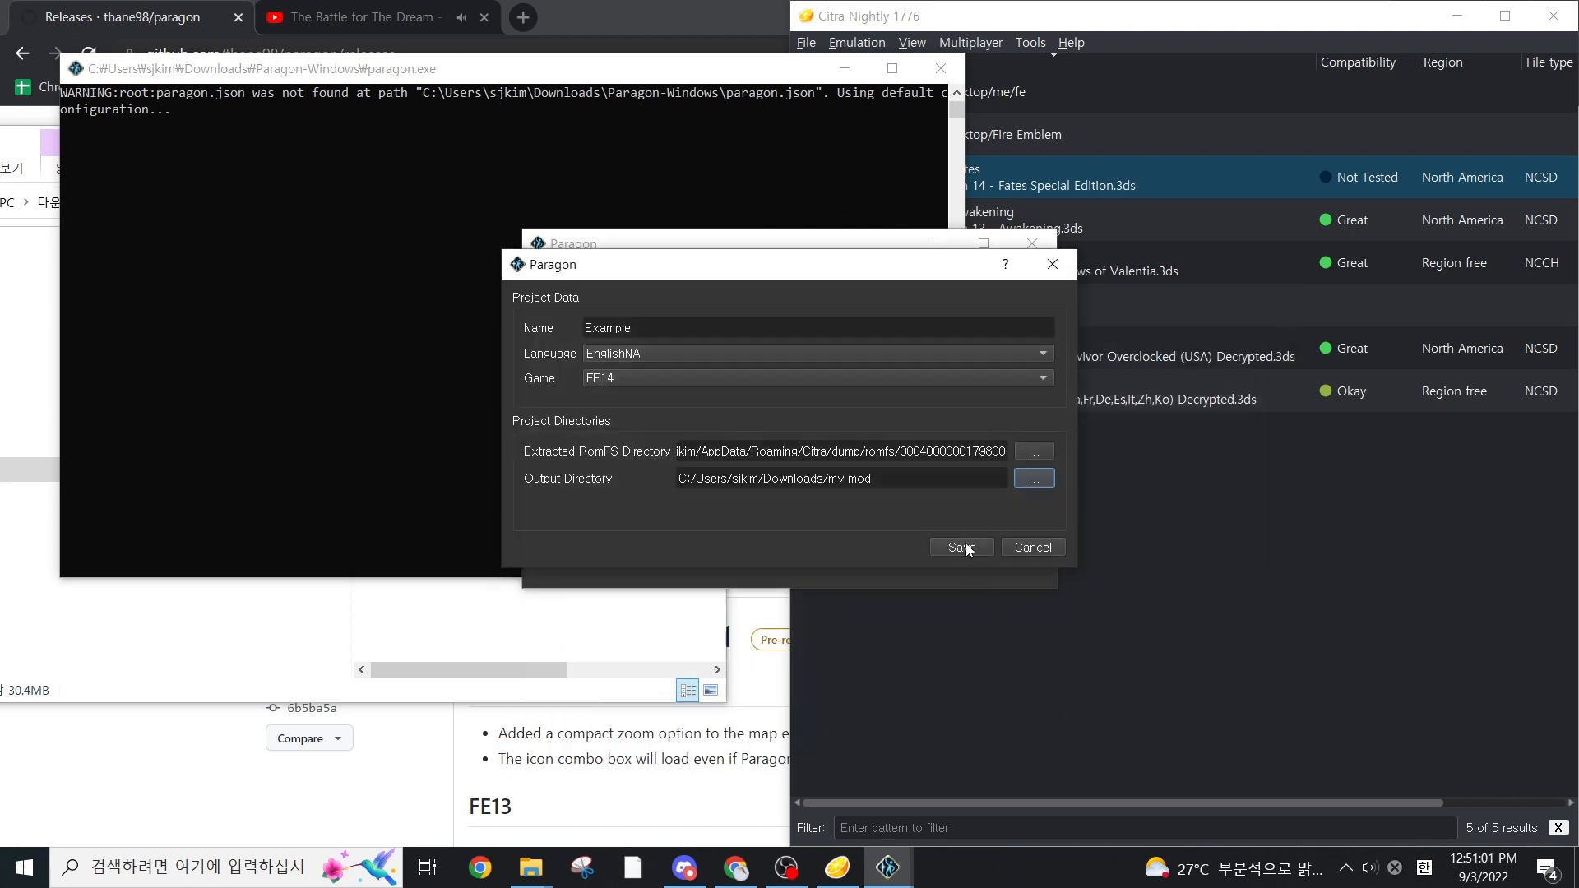
{"action": "left_click", "coordinate": [970, 549]}
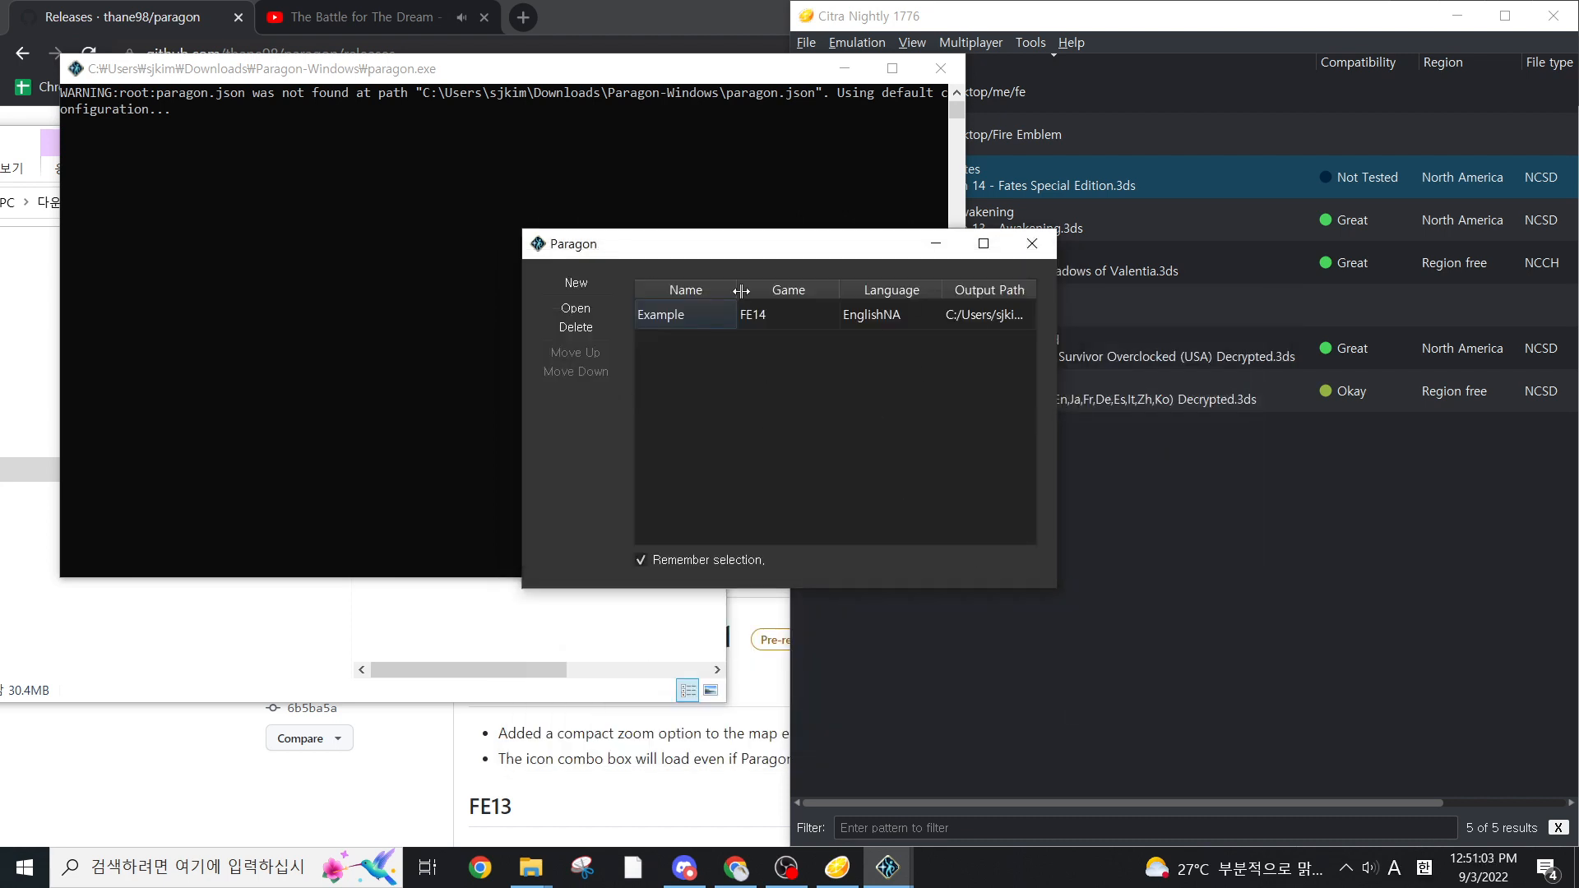
Open the Example project to view its main editor, and close it again
{"action": "double_click", "coordinate": [704, 323]}
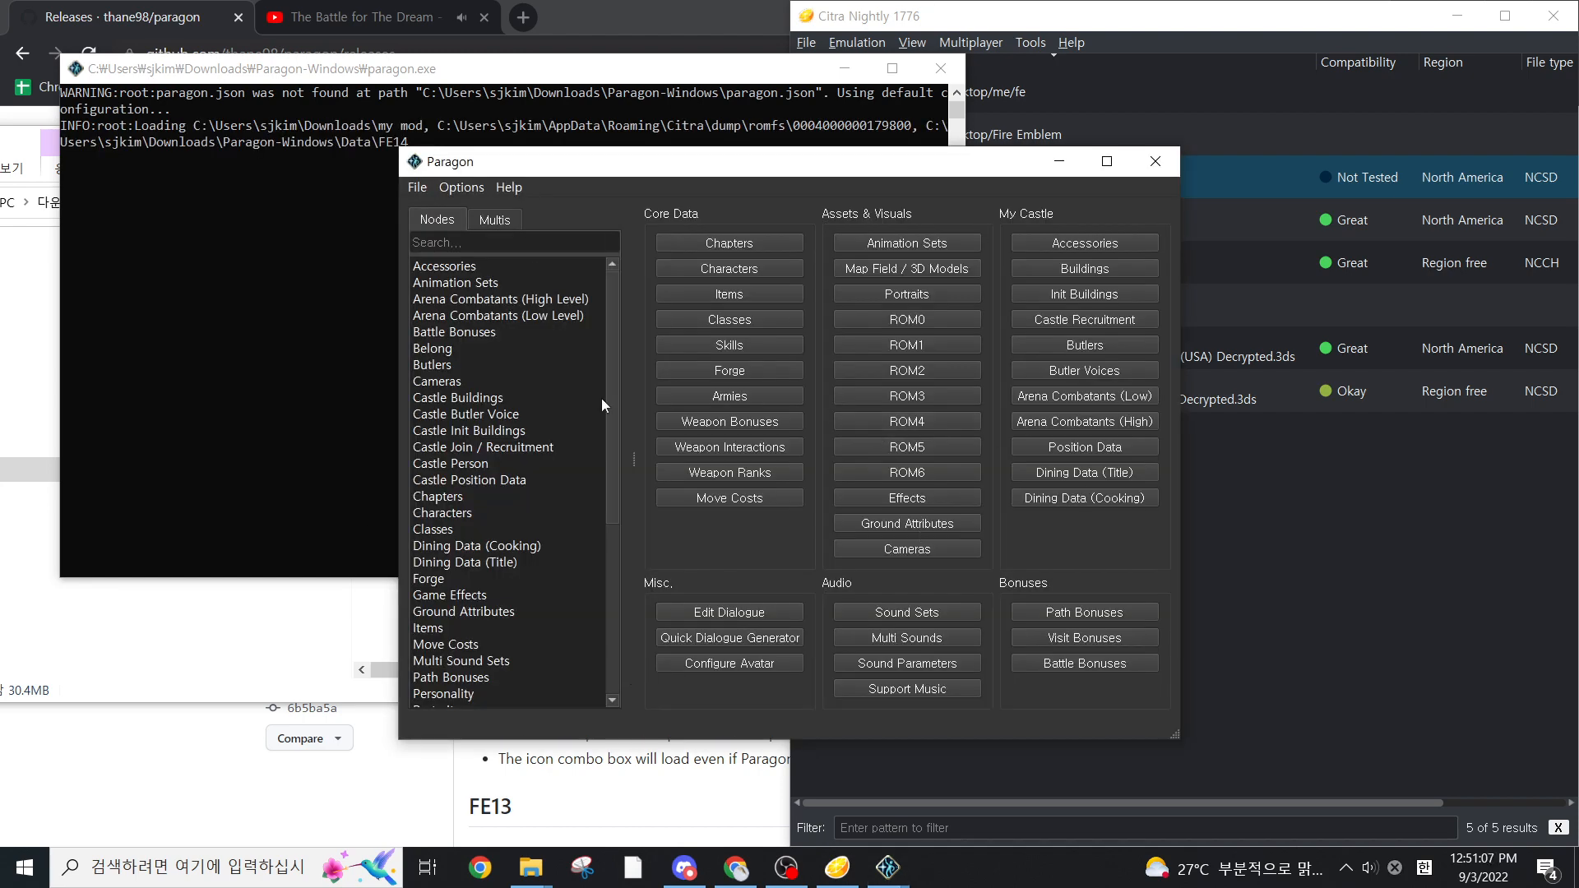
{"action": "left_click", "coordinate": [1155, 161]}
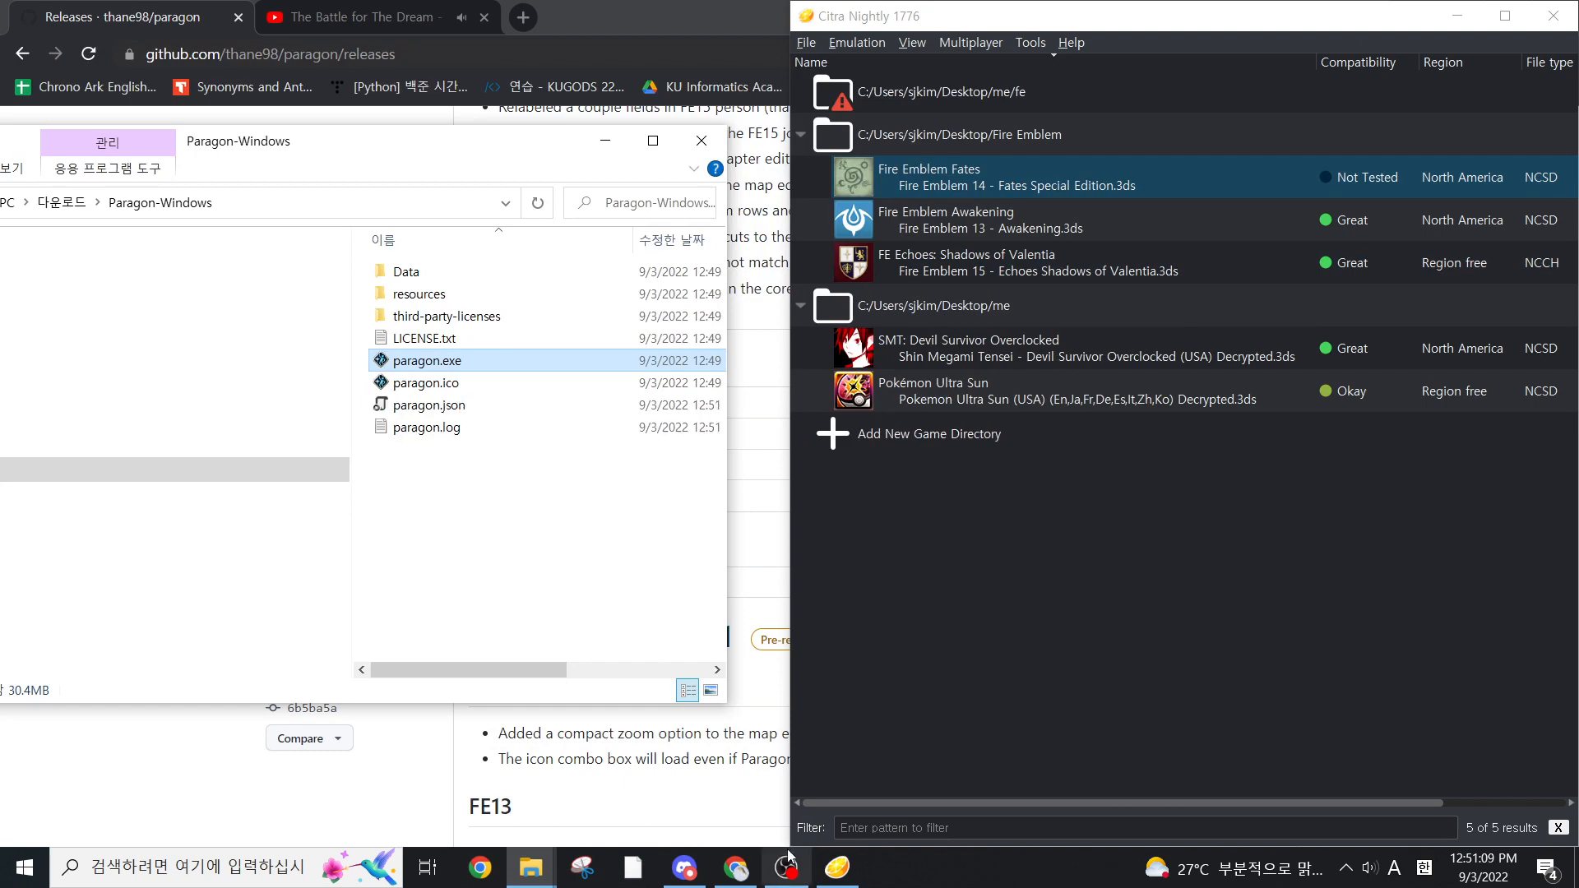
Copy the castle, GameData, m, map and Scripts folders from fatesproject -13 alldone into the my mod folder in Downloads
{"action": "key", "text": "alt+Left"}
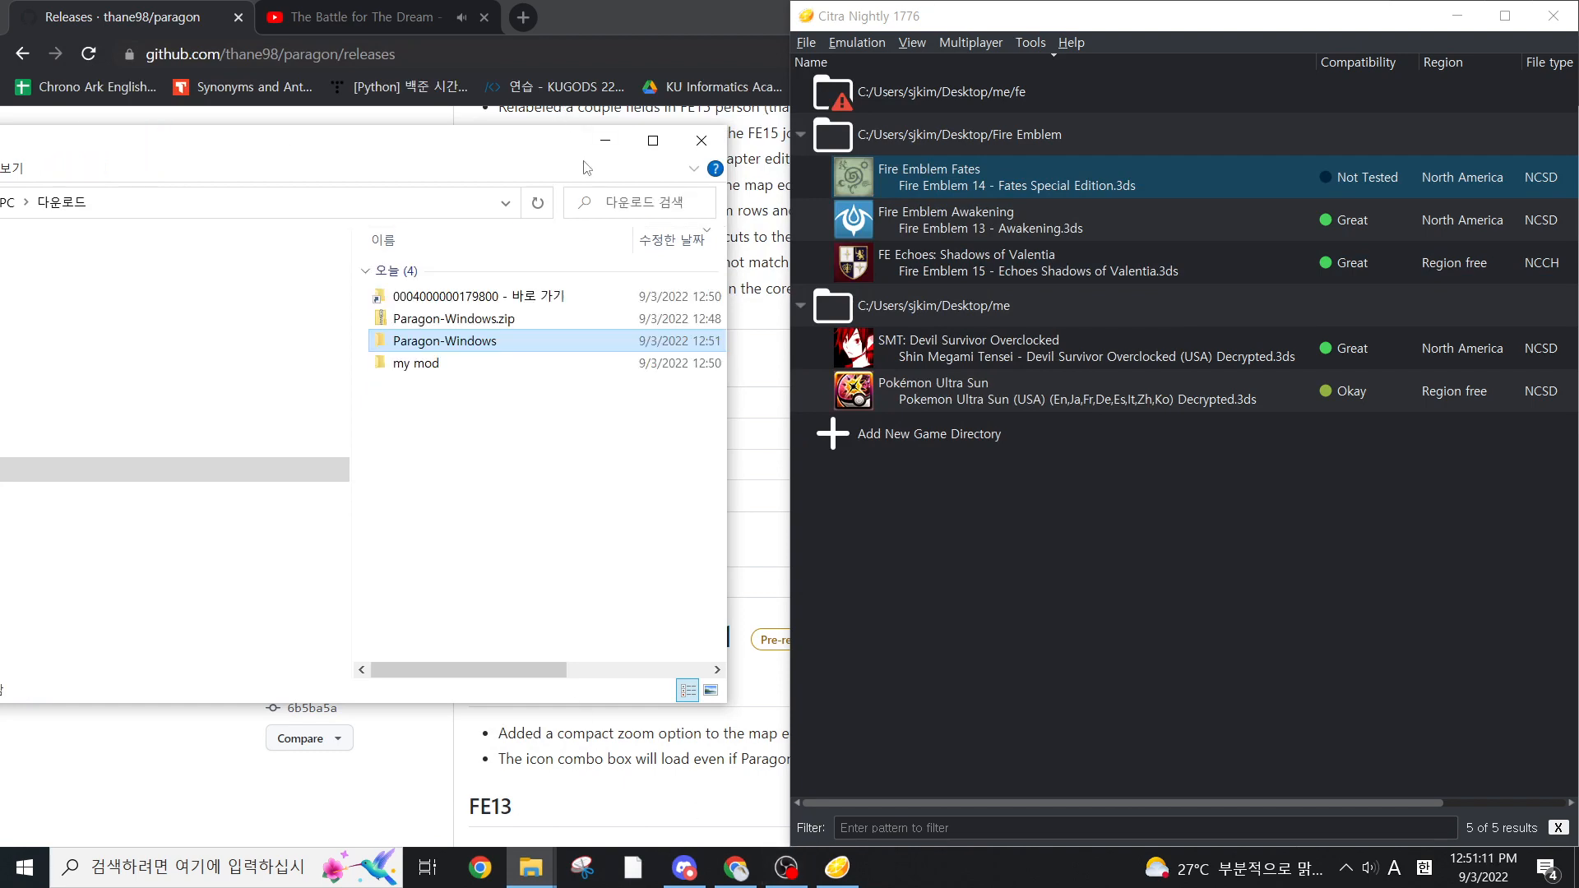
{"action": "left_click_drag", "start_coordinate": [543, 161], "coordinate": [1268, 227]}
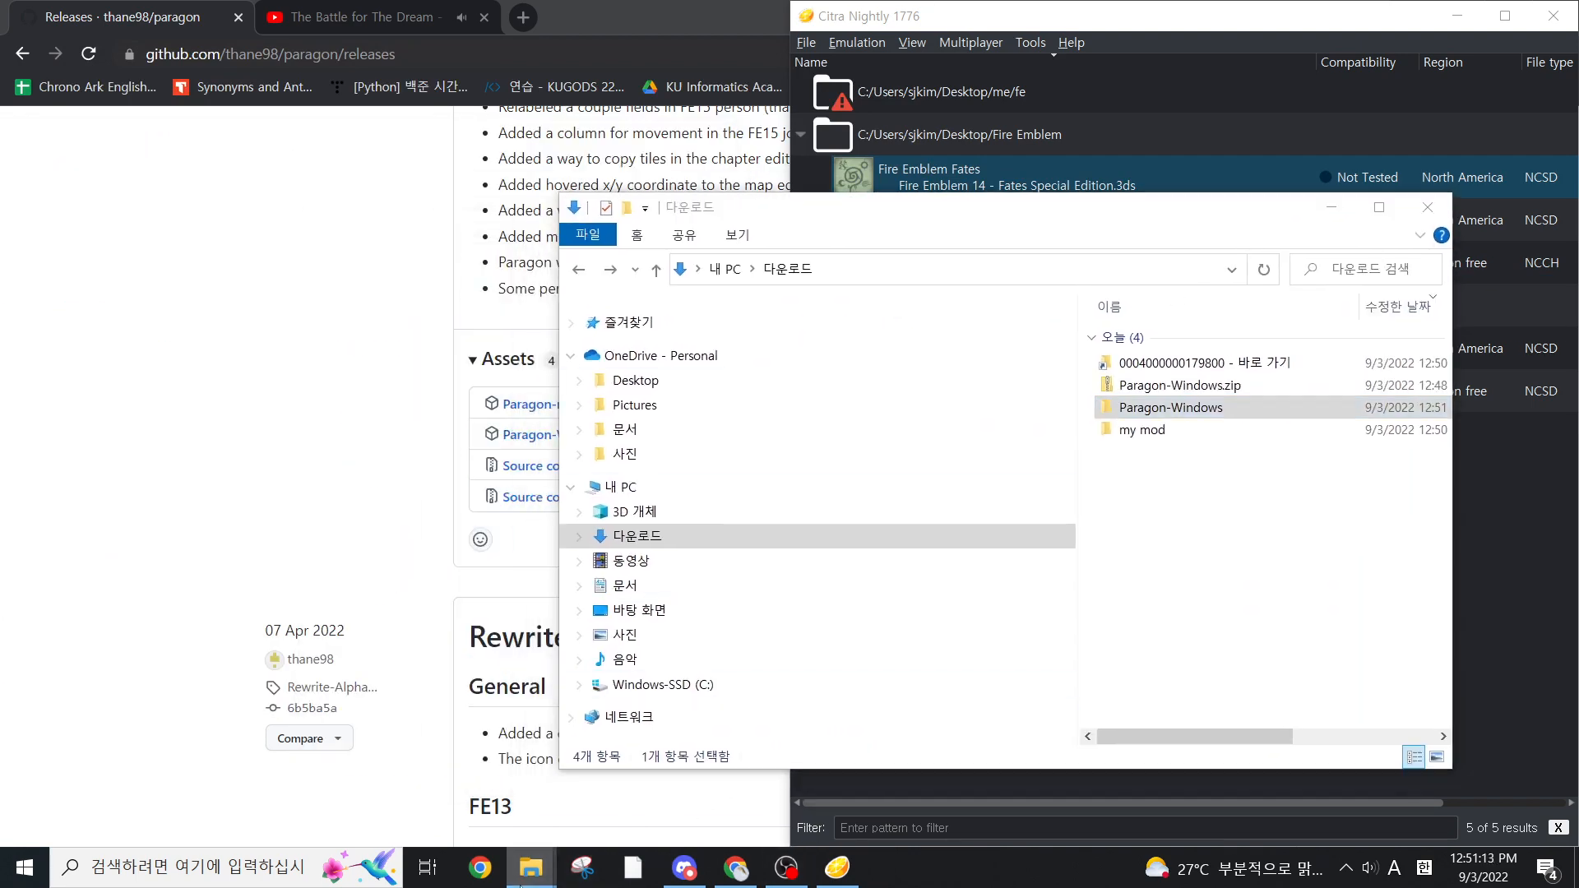
{"action": "mouse_move", "coordinate": [531, 867]}
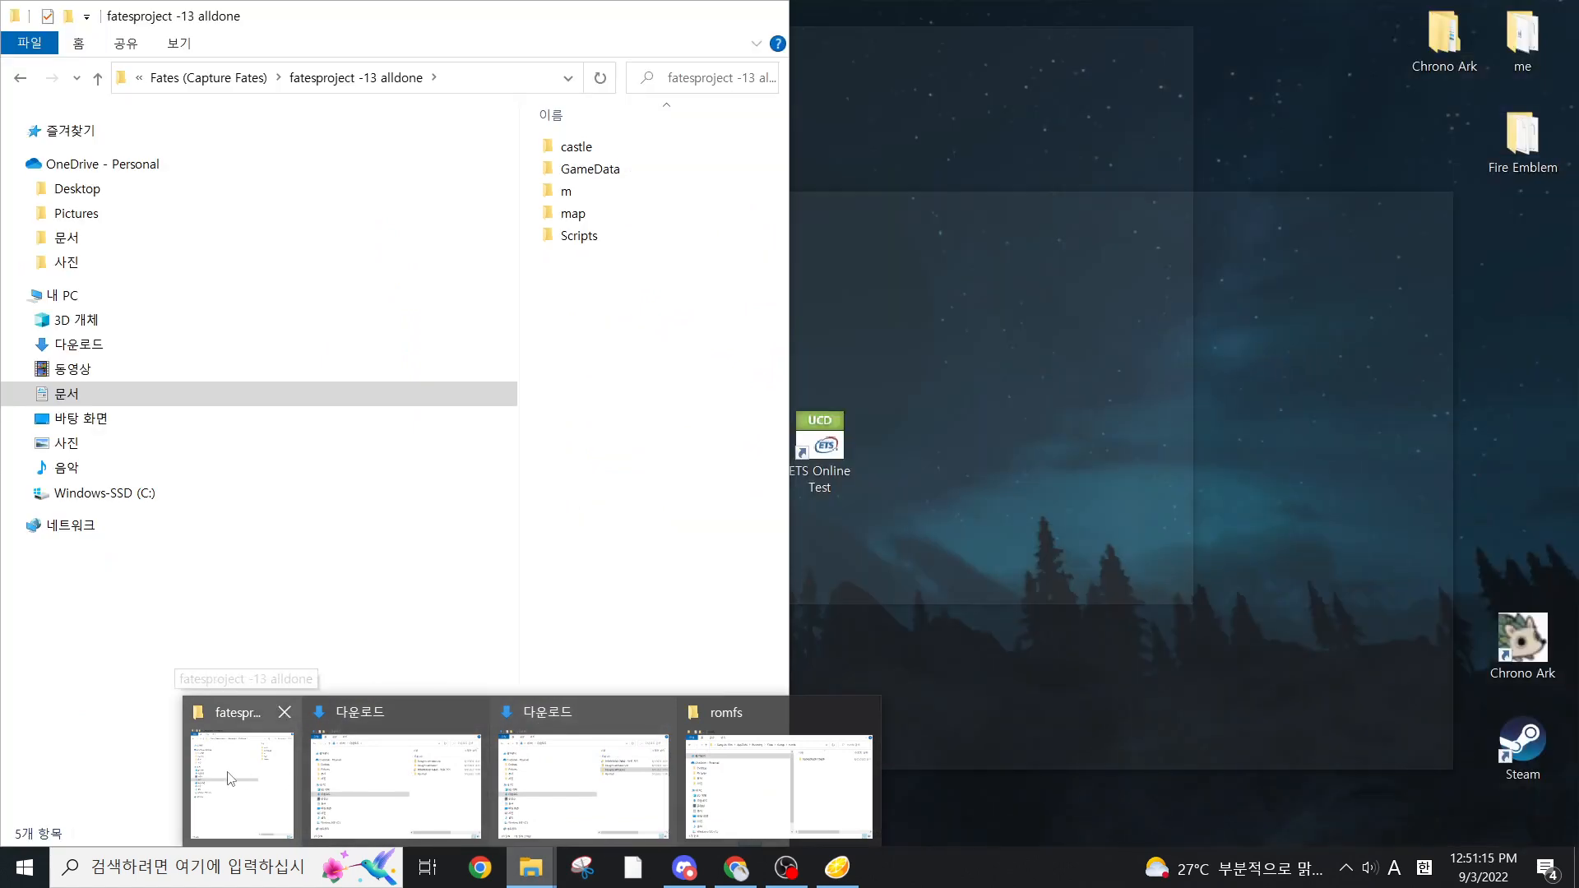
{"action": "left_click", "coordinate": [231, 779]}
{"action": "left_click_drag", "start_coordinate": [648, 352], "coordinate": [755, 74]}
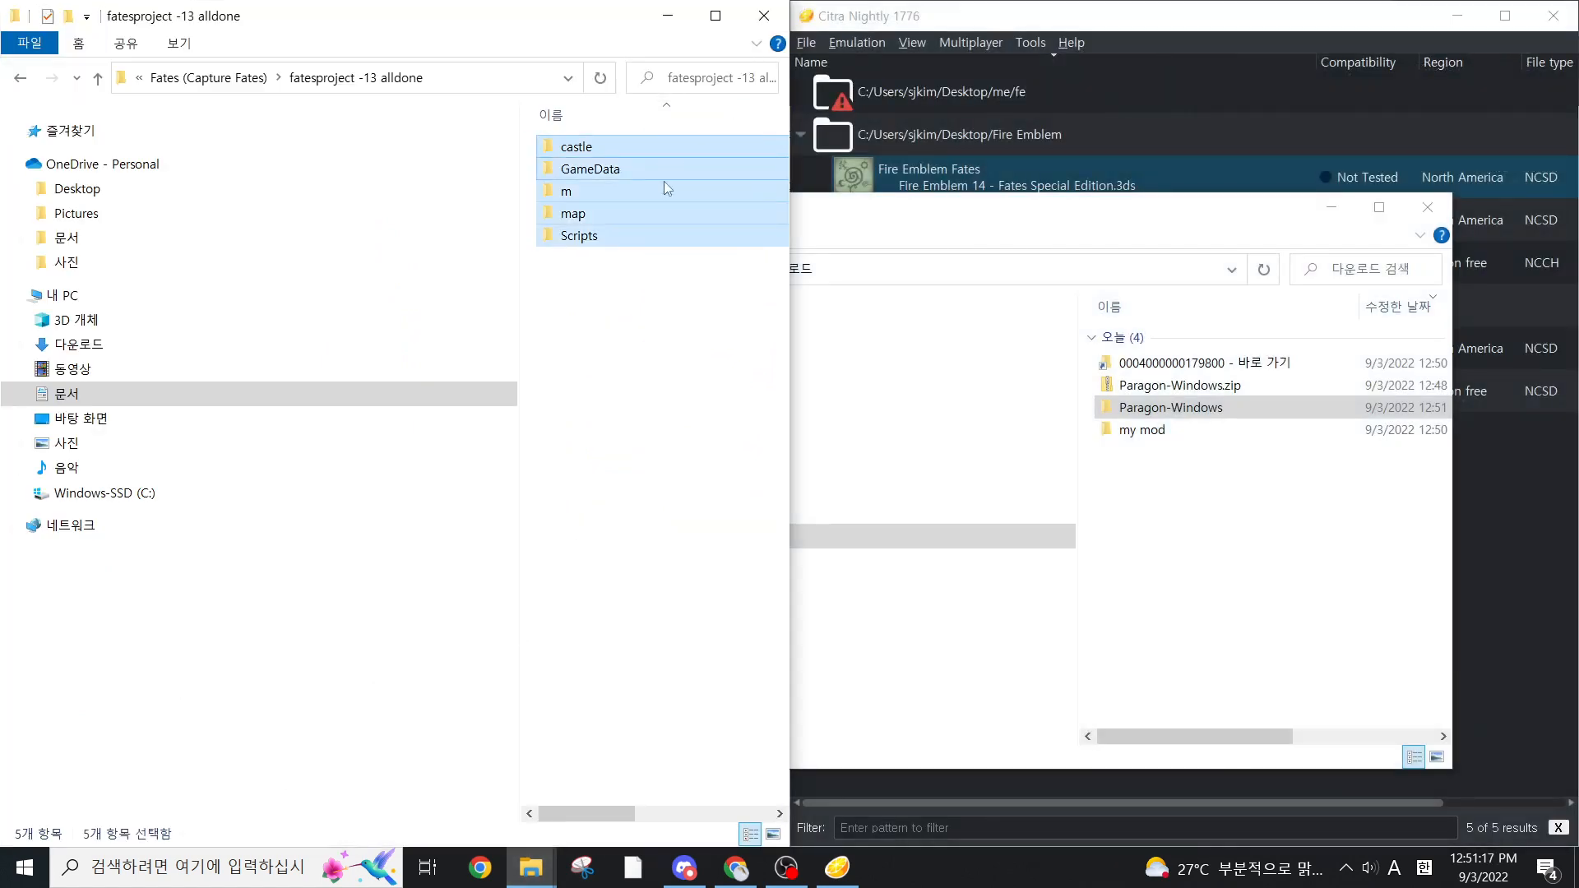
{"action": "double_click", "coordinate": [1184, 427]}
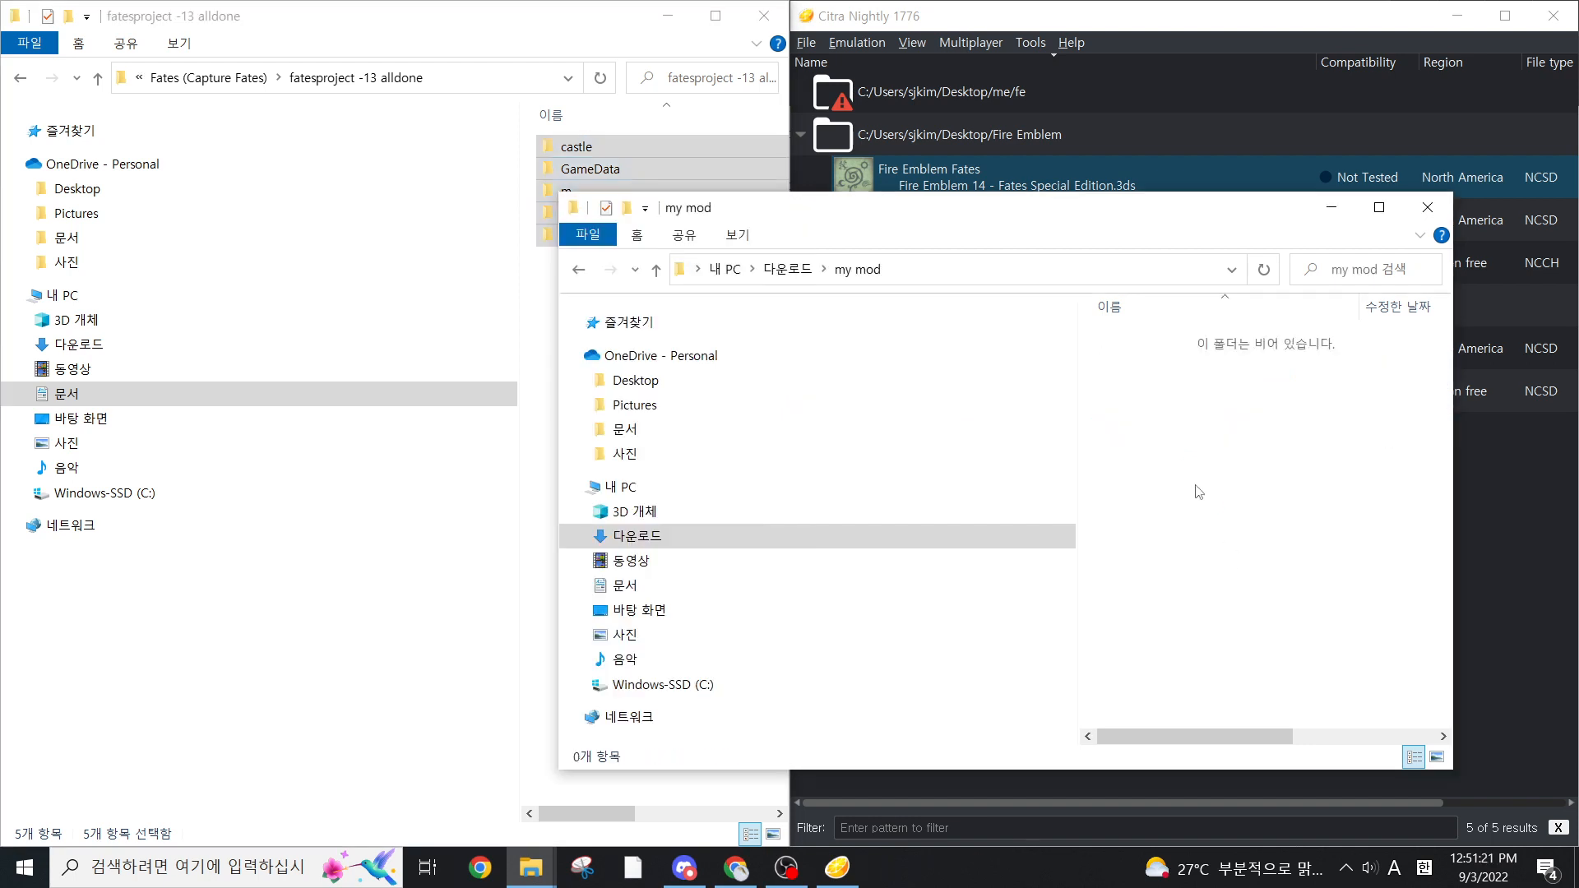
{"action": "key", "text": "ctrl+v"}
{"action": "key", "text": "alt+Left"}
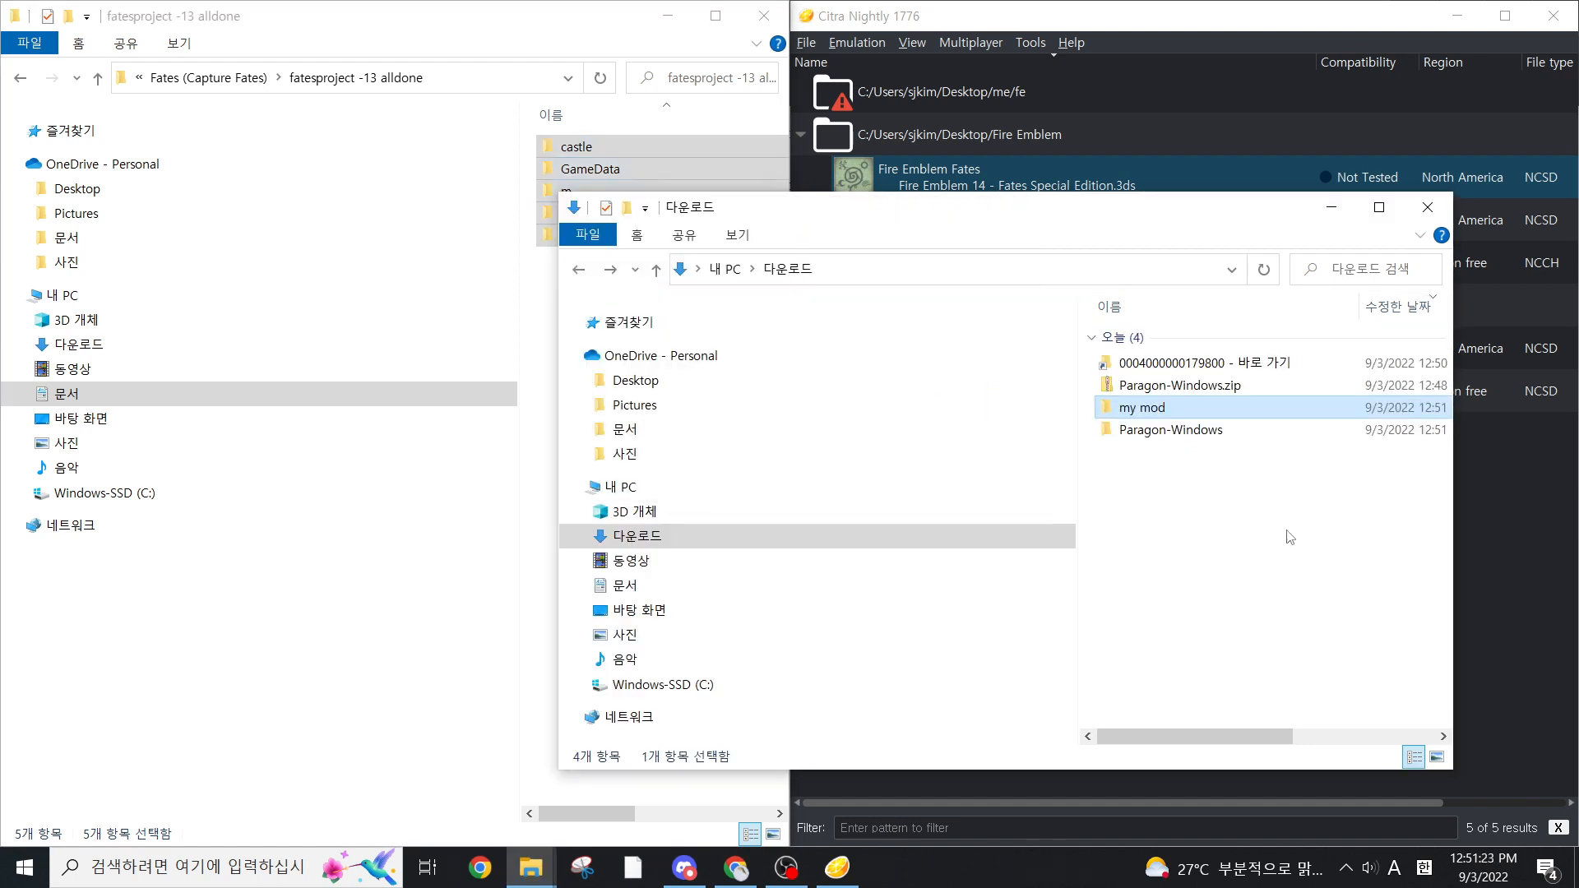
Relaunch paragon.exe from the Paragon-Windows folder in Downloads
{"action": "key", "text": "Up"}
{"action": "key", "text": "Down"}
{"action": "key", "text": "Down"}
{"action": "key", "text": "Return"}
{"action": "key", "text": "Down"}
{"action": "key", "text": "Down"}
{"action": "key", "text": "Down"}
{"action": "key", "text": "Down"}
{"action": "key", "text": "Down"}
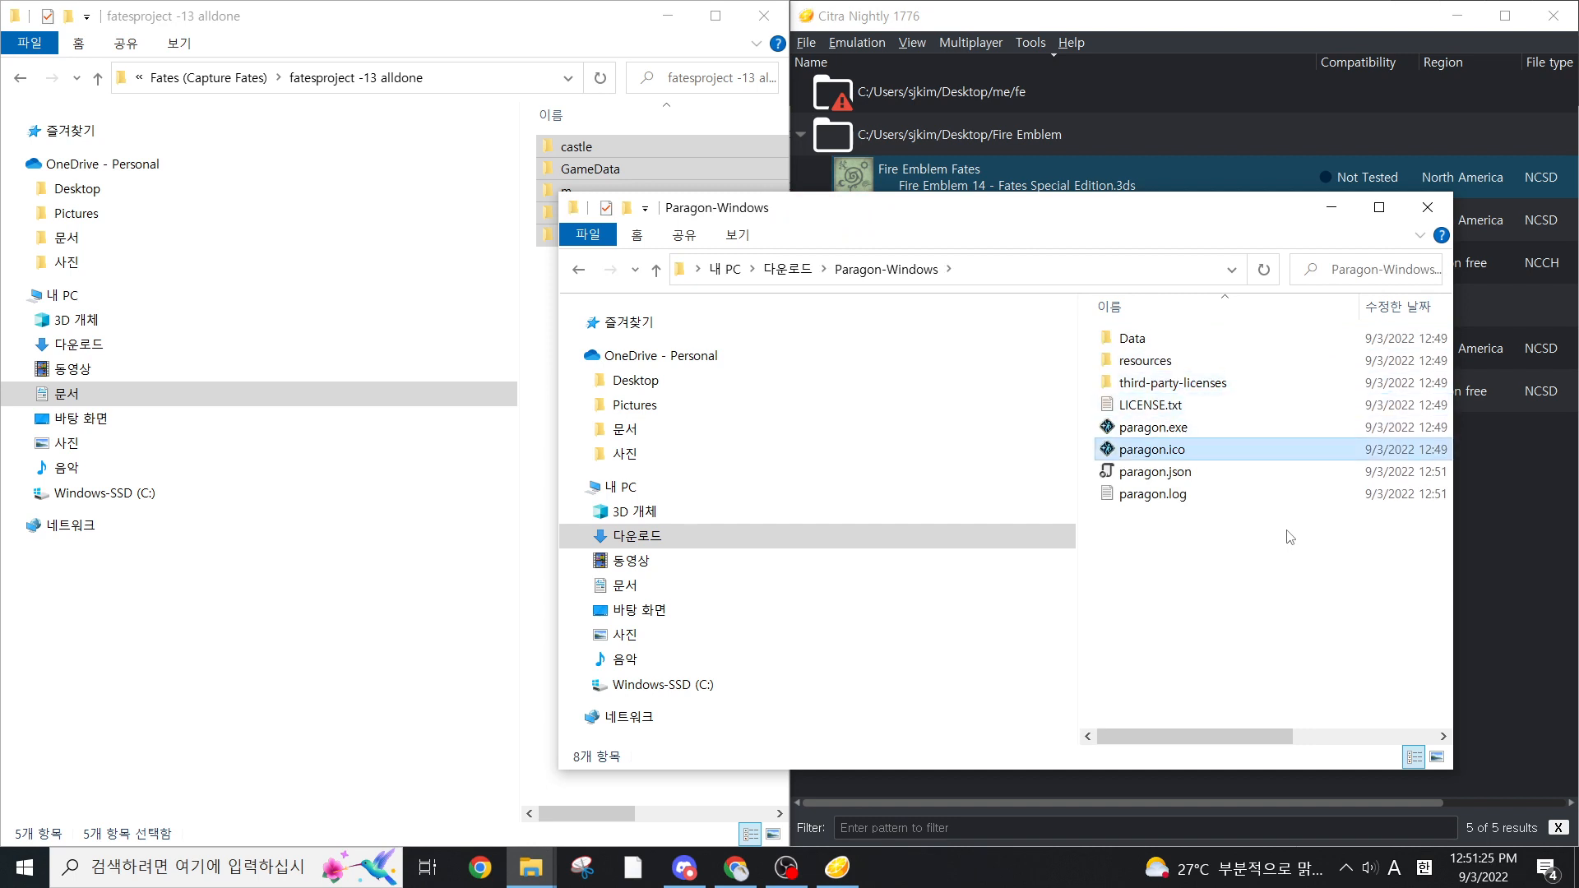
{"action": "key", "text": "Up"}
{"action": "key", "text": "Return"}
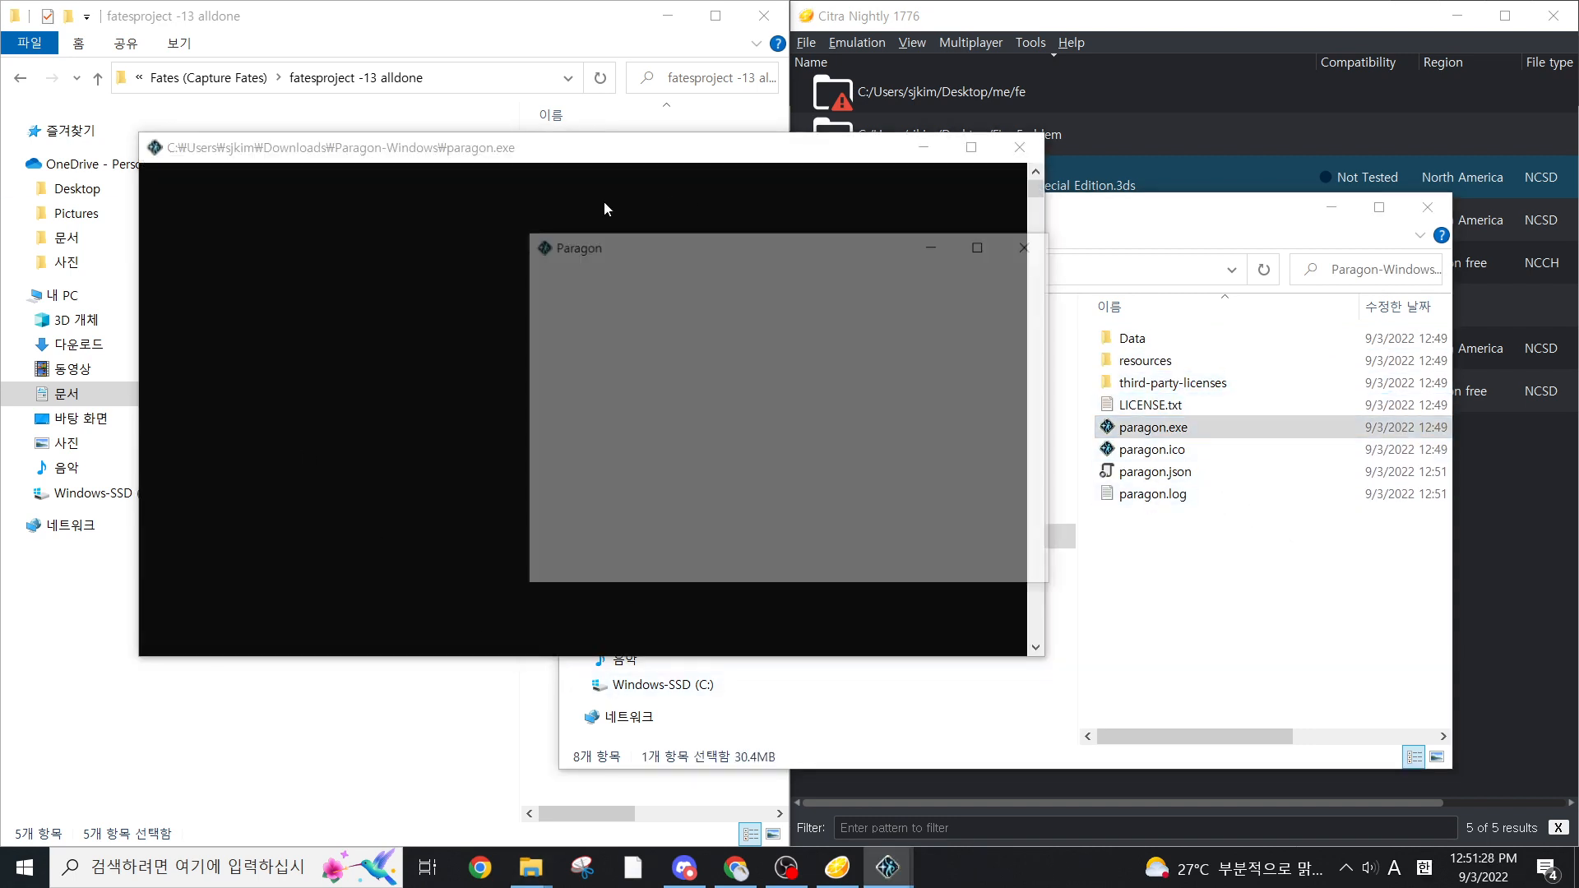
Open the Example project and maximize its editor window
{"action": "left_click", "coordinate": [674, 320]}
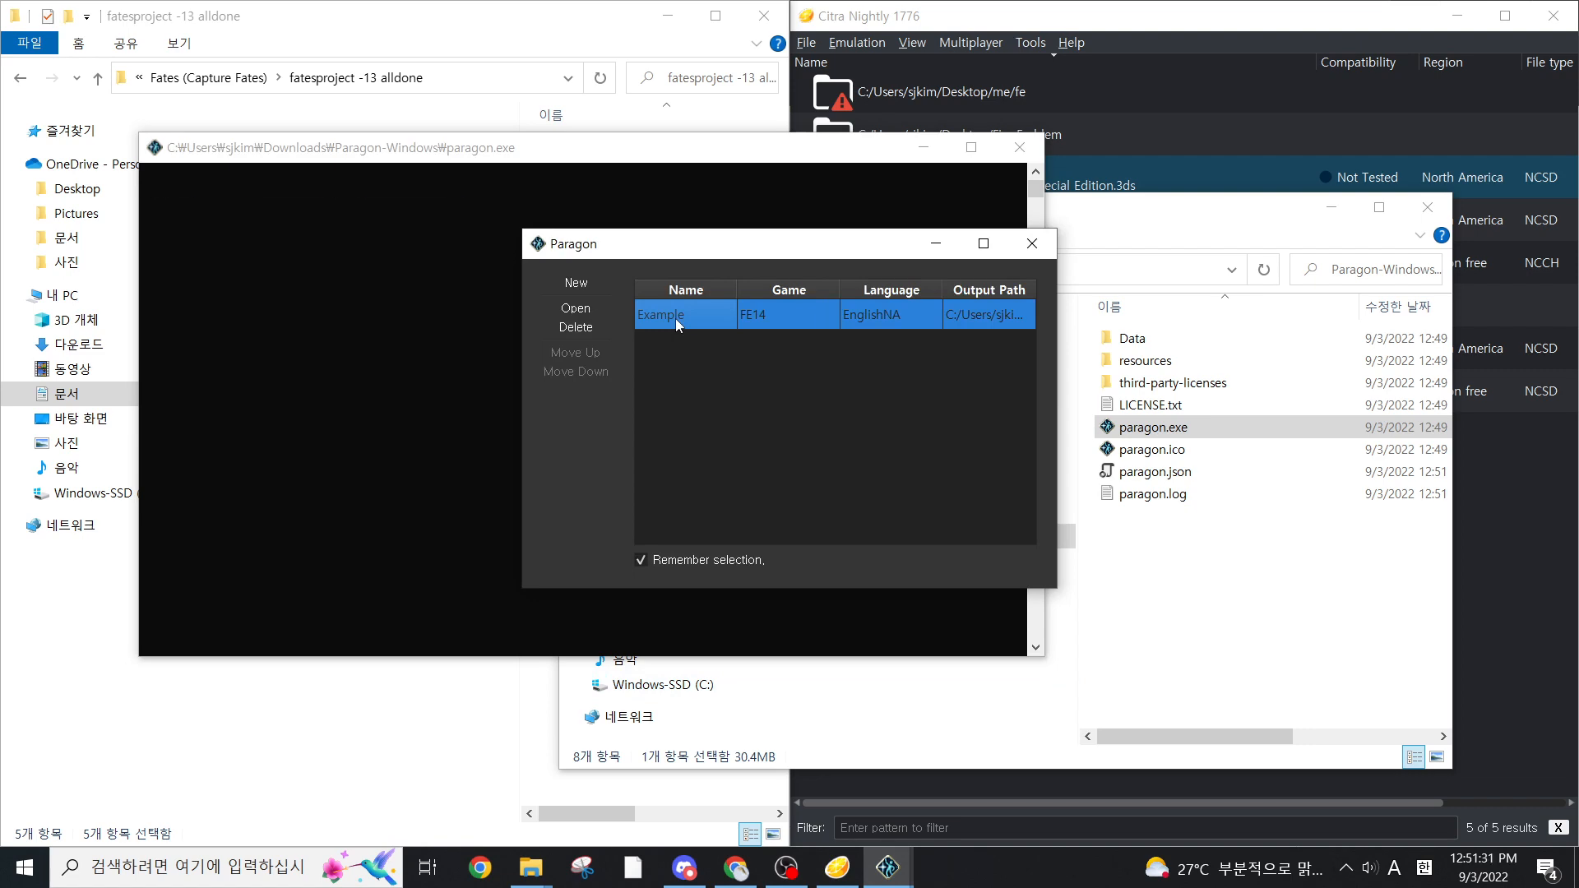
{"action": "double_click", "coordinate": [675, 319]}
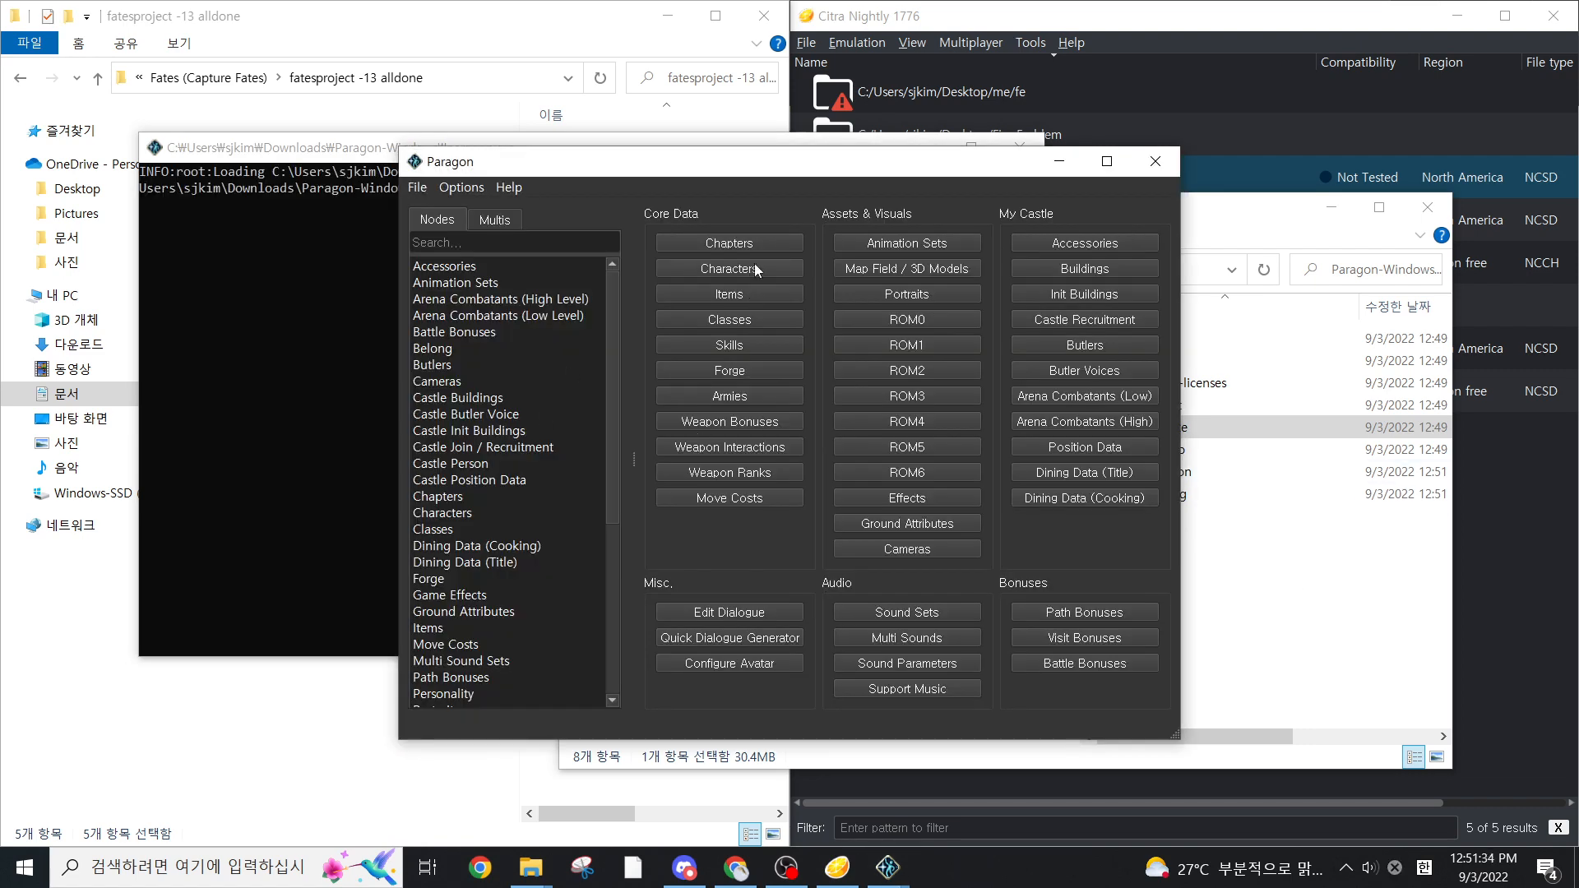
{"action": "left_click", "coordinate": [1107, 161]}
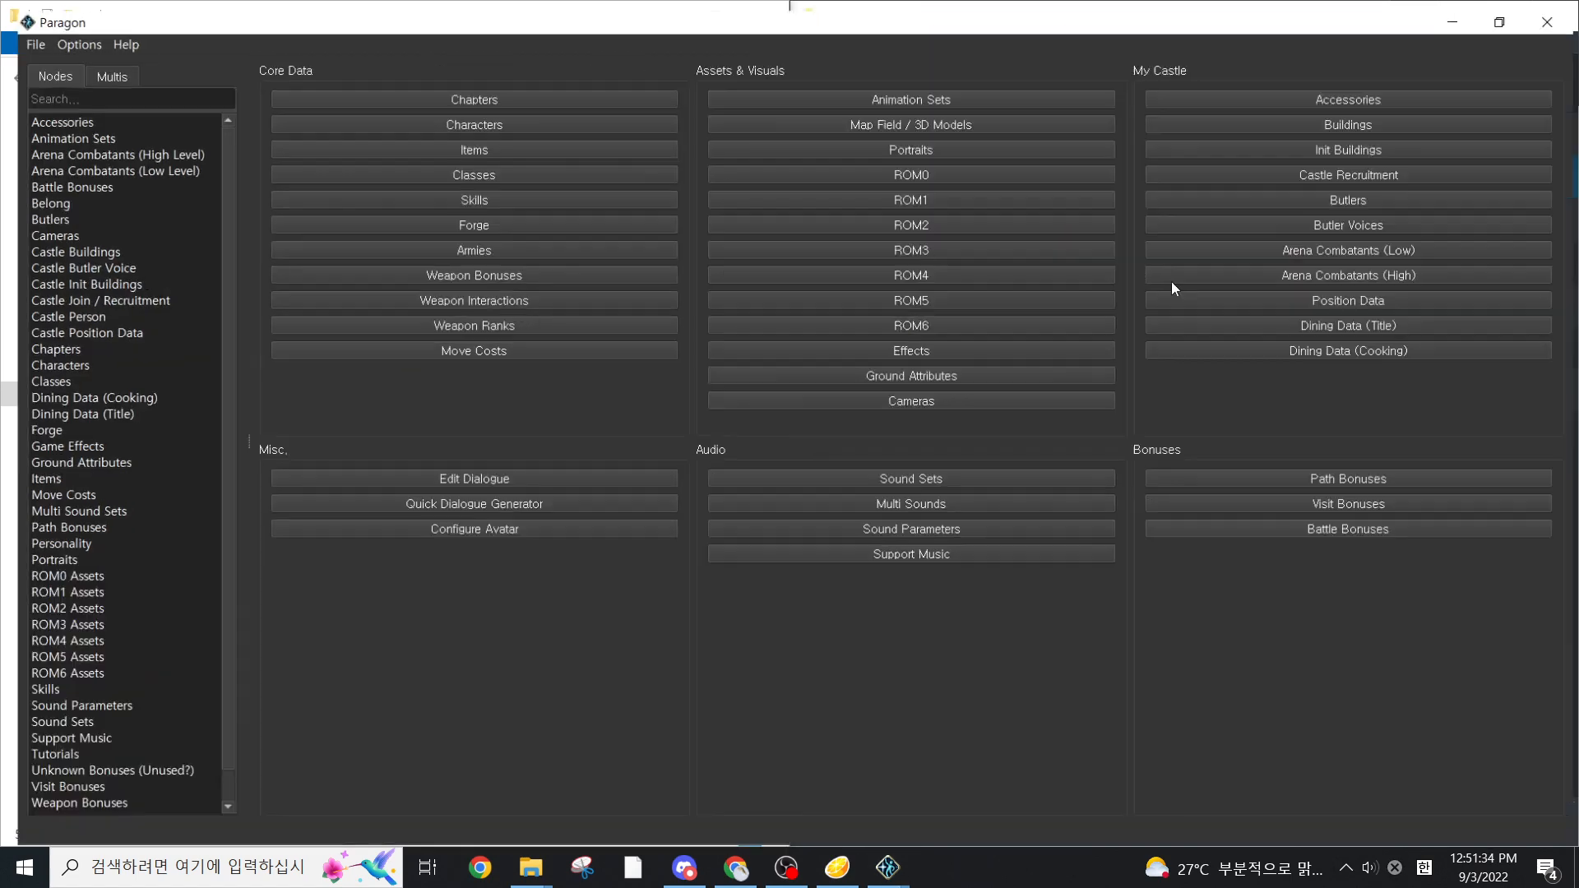
{"action": "left_click", "coordinate": [536, 869]}
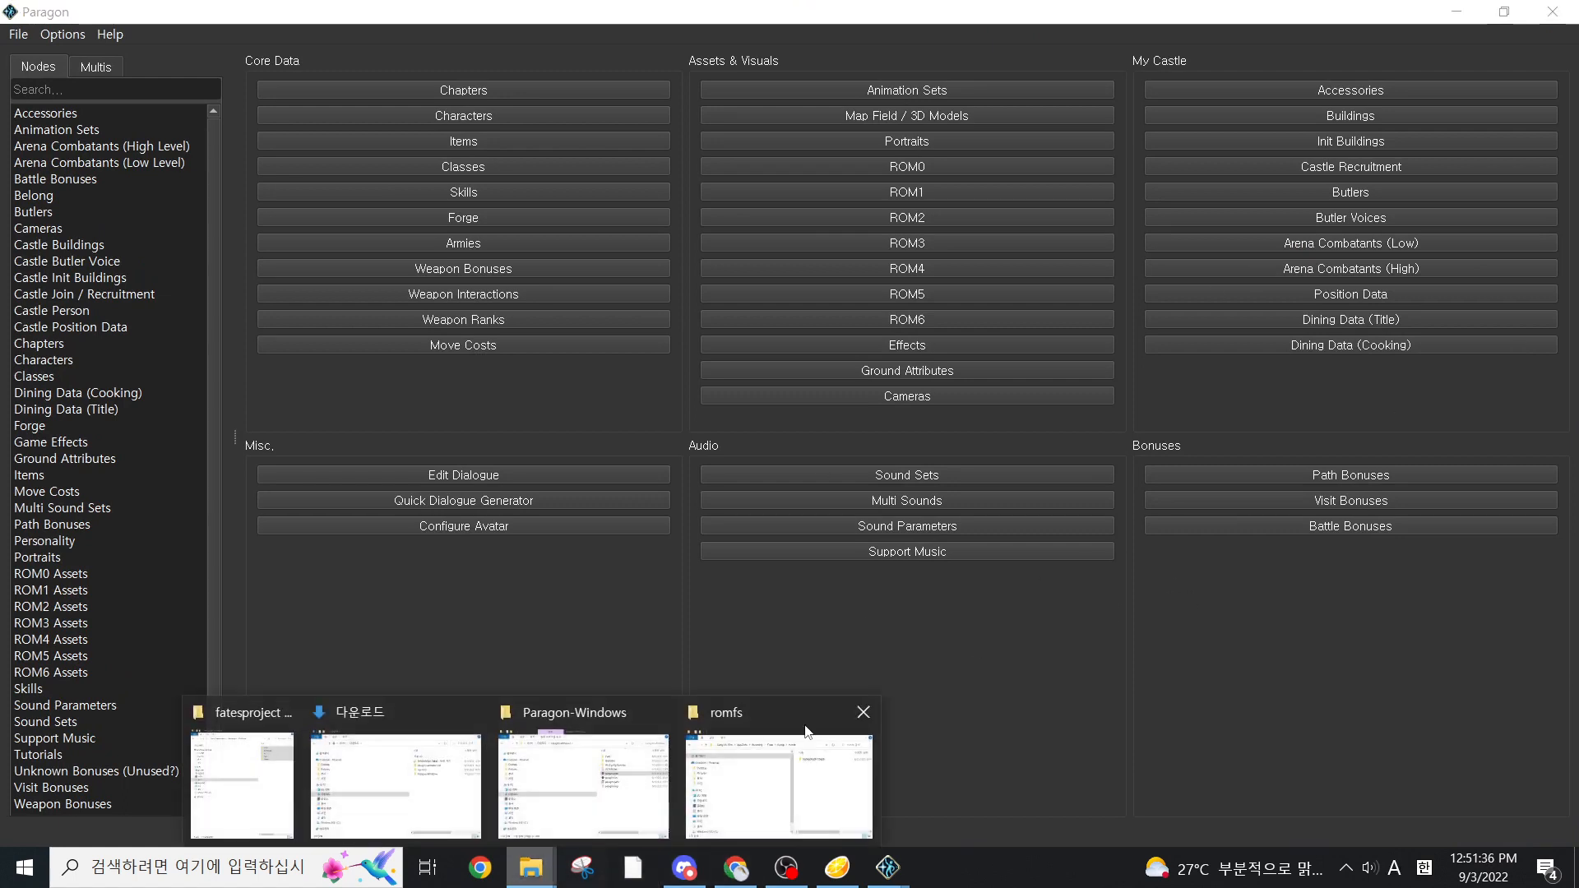
{"action": "left_click", "coordinate": [1185, 610]}
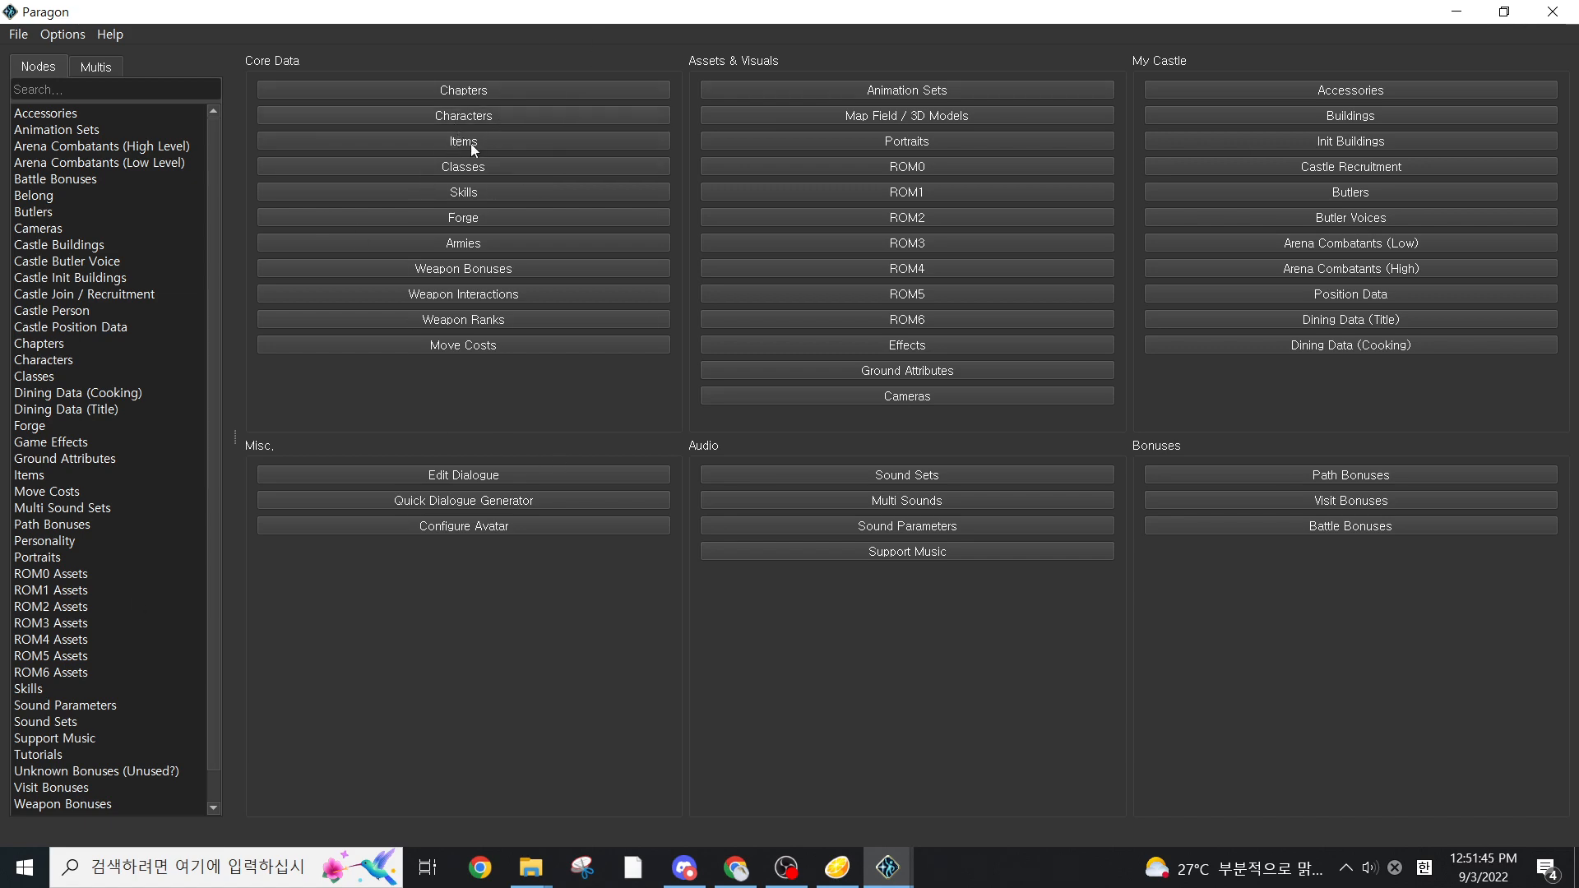
Open the Characters editor maximized and select Ryoma using the search text ryom
{"action": "left_click", "coordinate": [466, 118]}
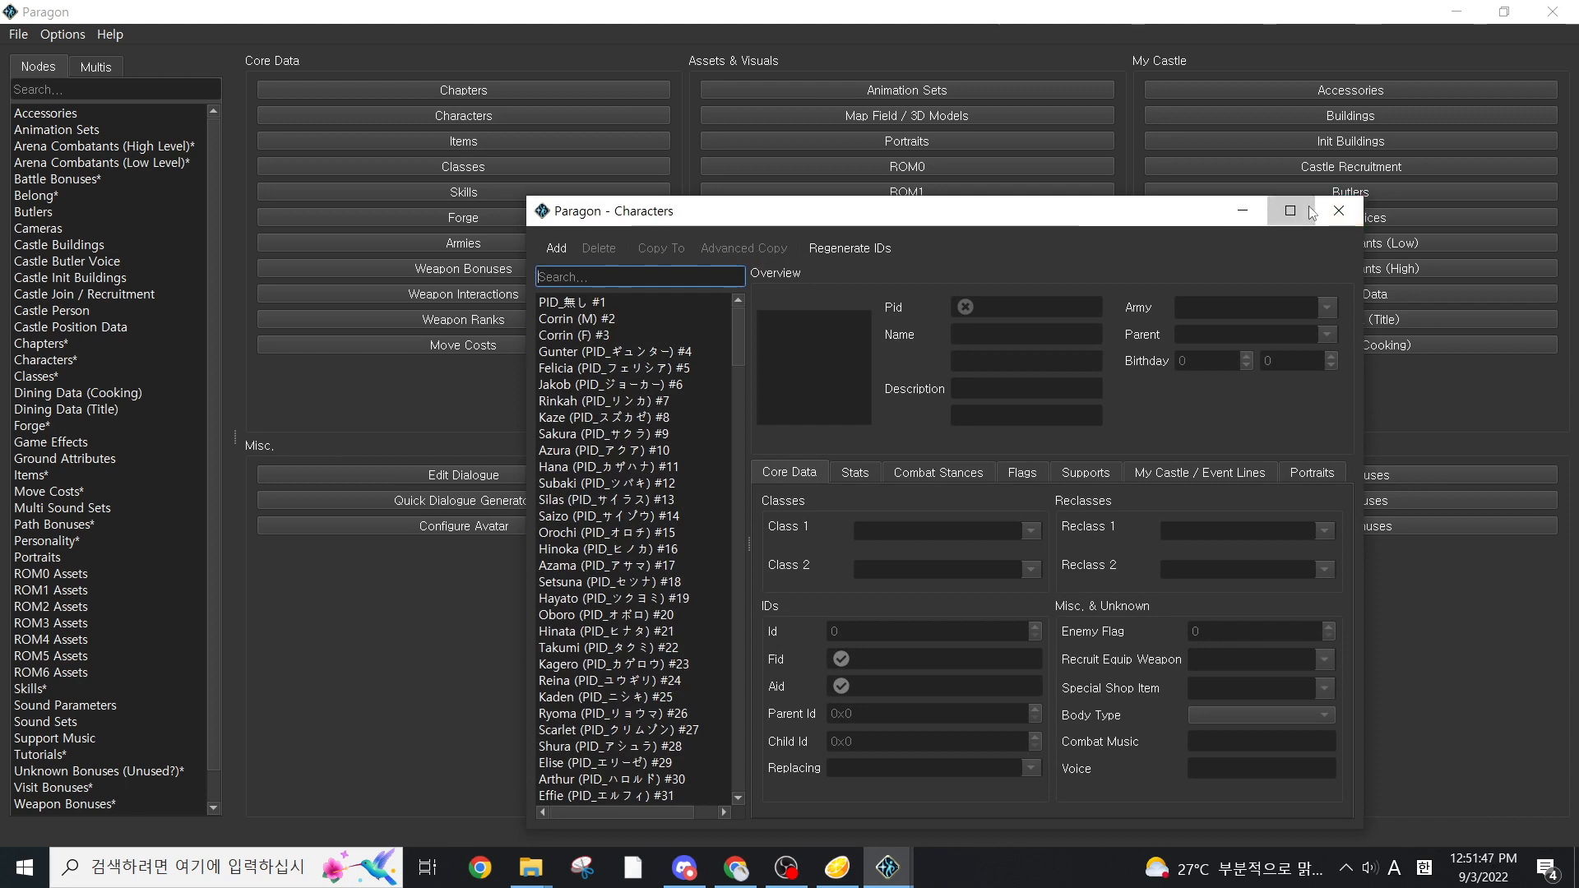
{"action": "left_click", "coordinate": [1289, 211]}
{"action": "type", "text": "ryom"}
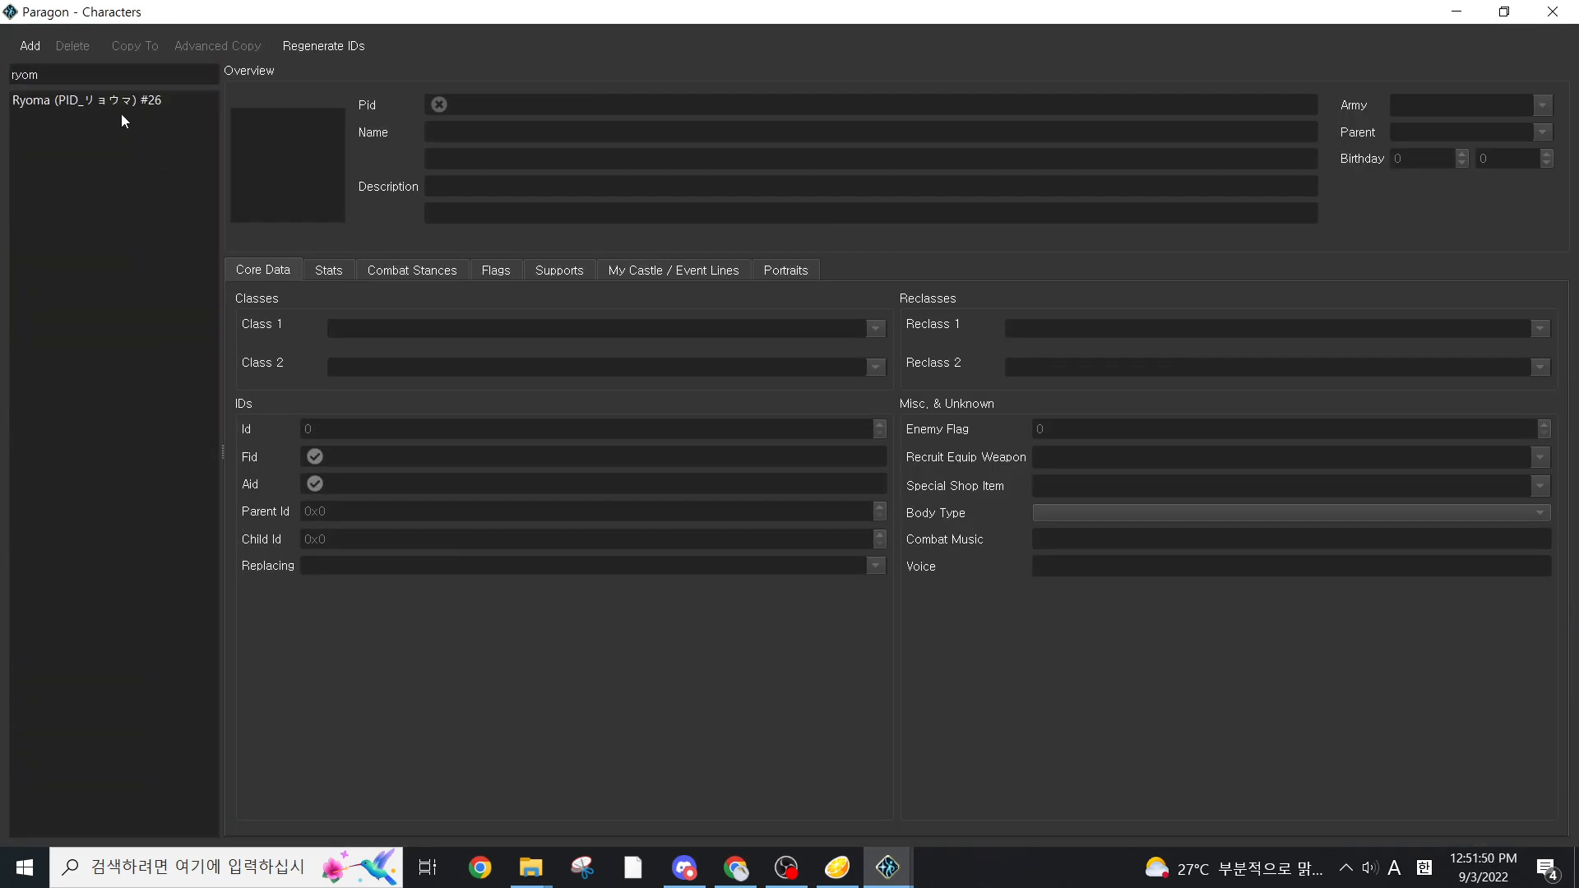
{"action": "left_click", "coordinate": [121, 103]}
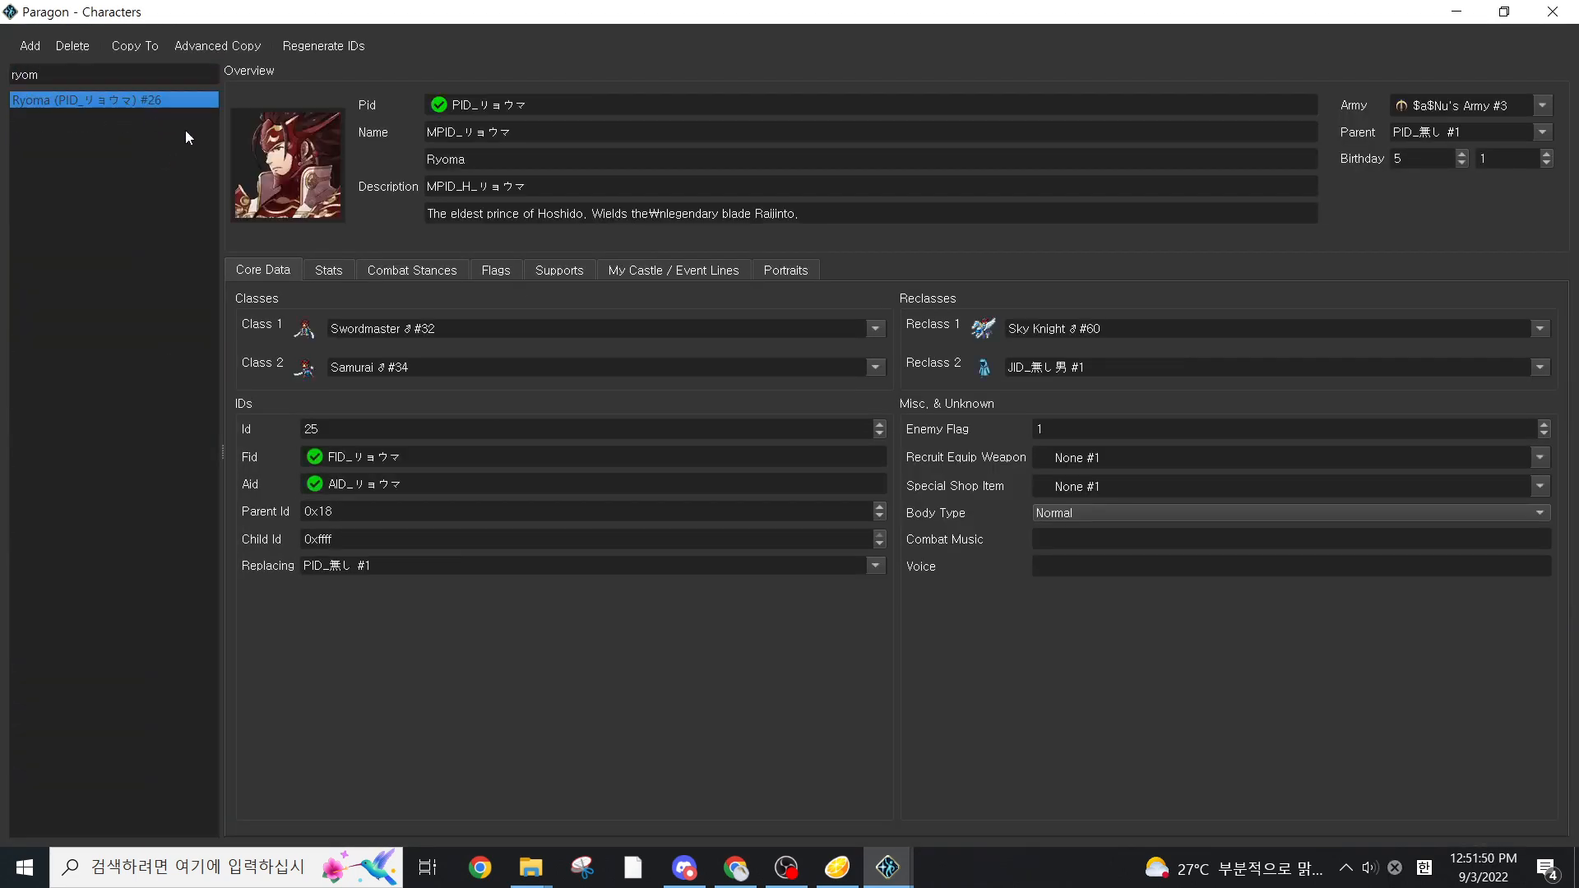
Set Ryoma's base Health to 50 and base Strength to 99 in his stats
{"action": "left_click", "coordinate": [326, 272]}
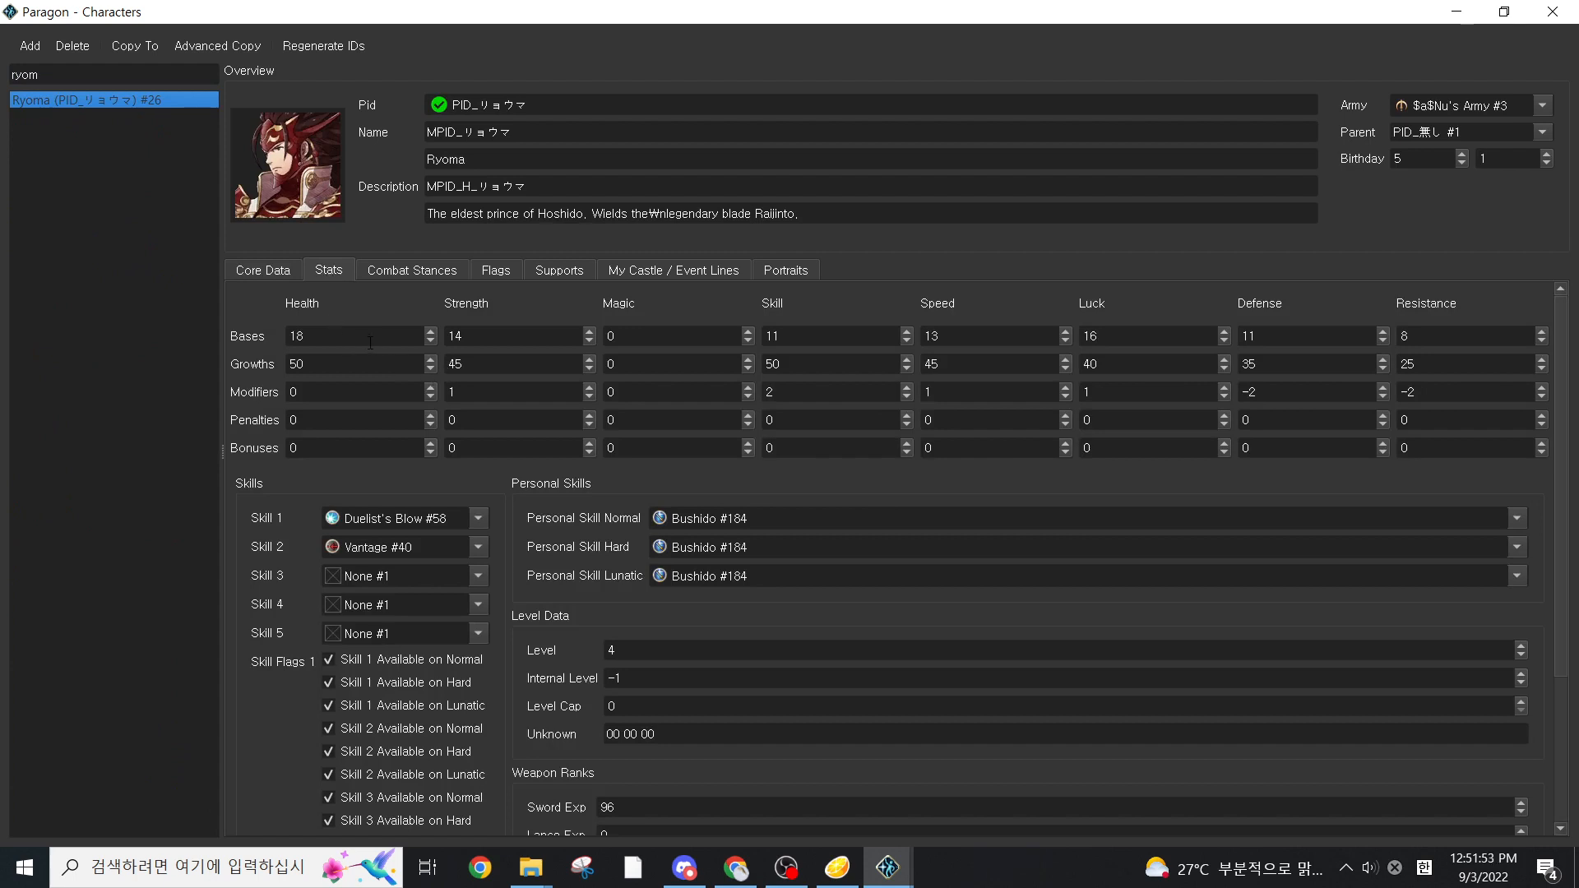
{"action": "double_click", "coordinate": [310, 335]}
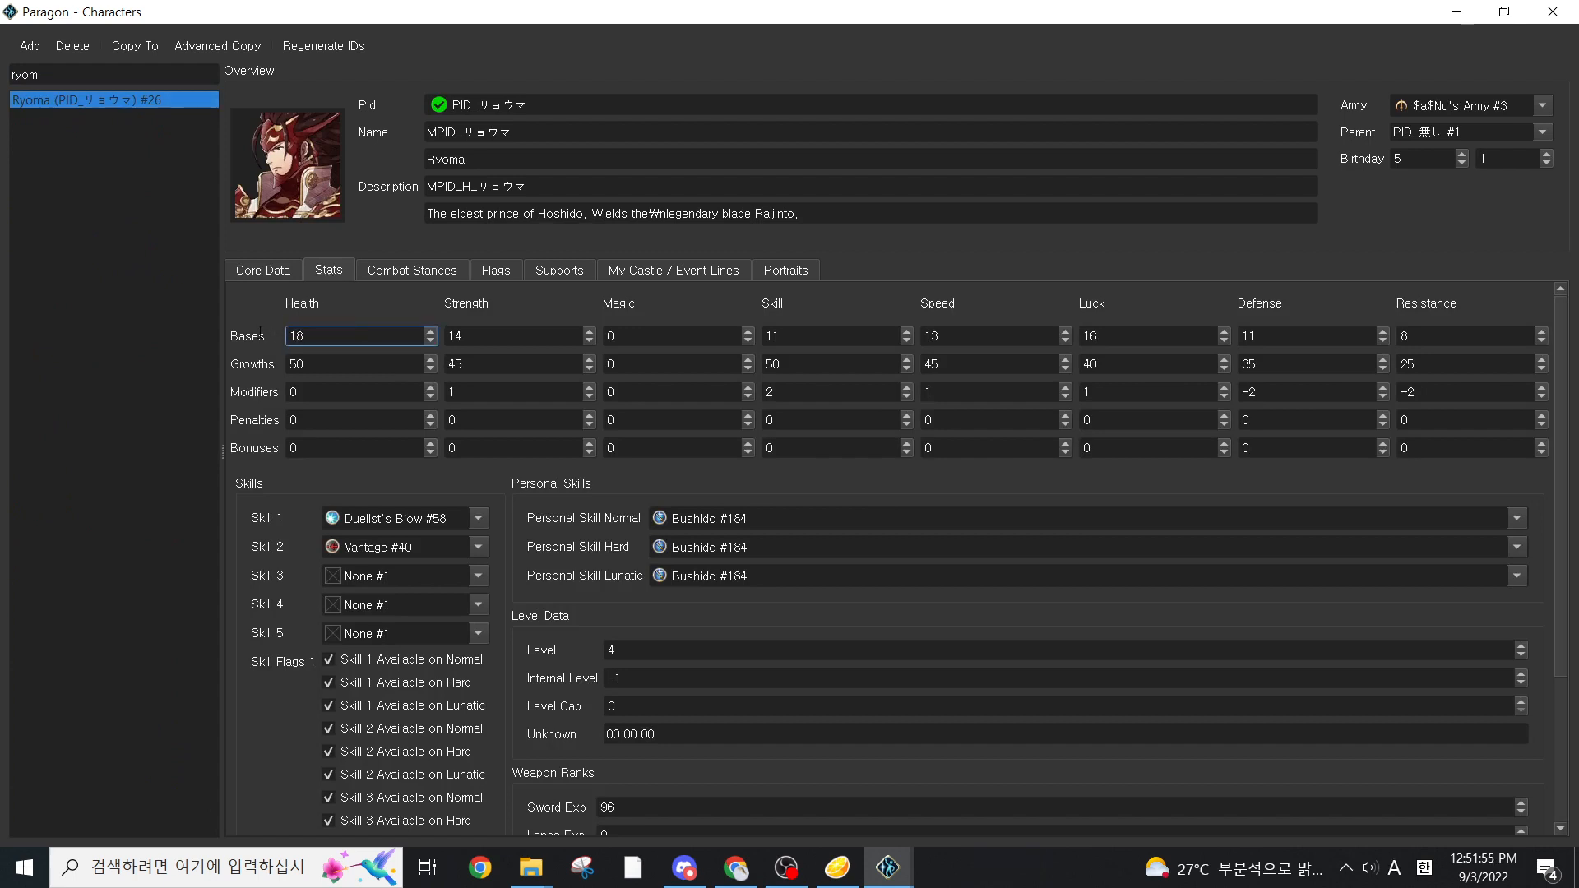
{"action": "type", "text": "50"}
{"action": "key", "text": "Tab"}
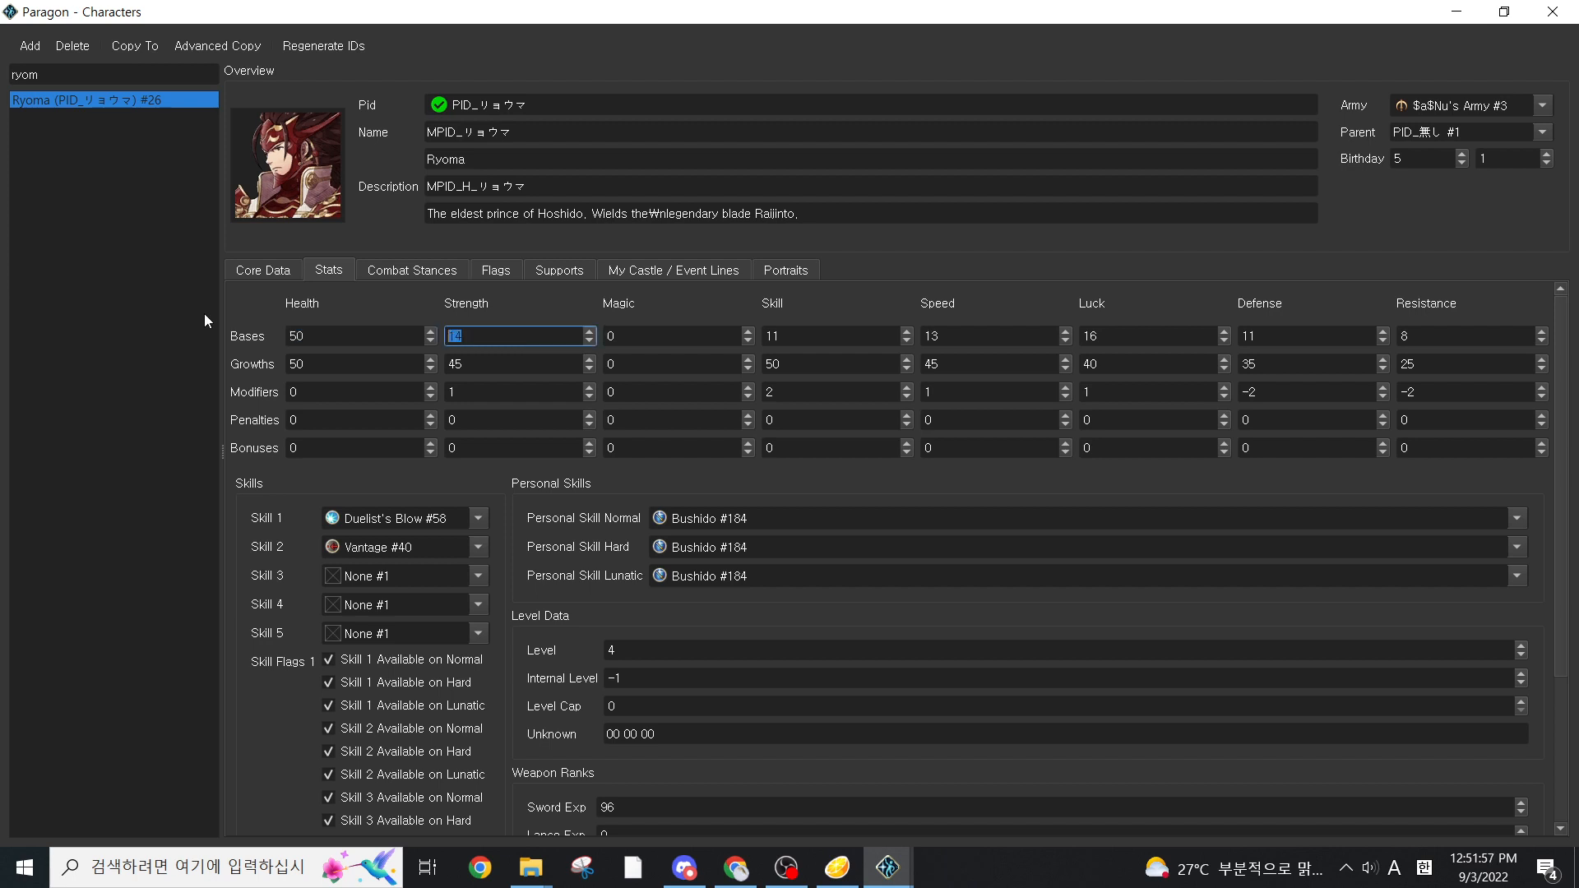
{"action": "type", "text": "99"}
Assign Charm #73 as Ryoma's Skill 3
{"action": "left_click", "coordinate": [474, 576]}
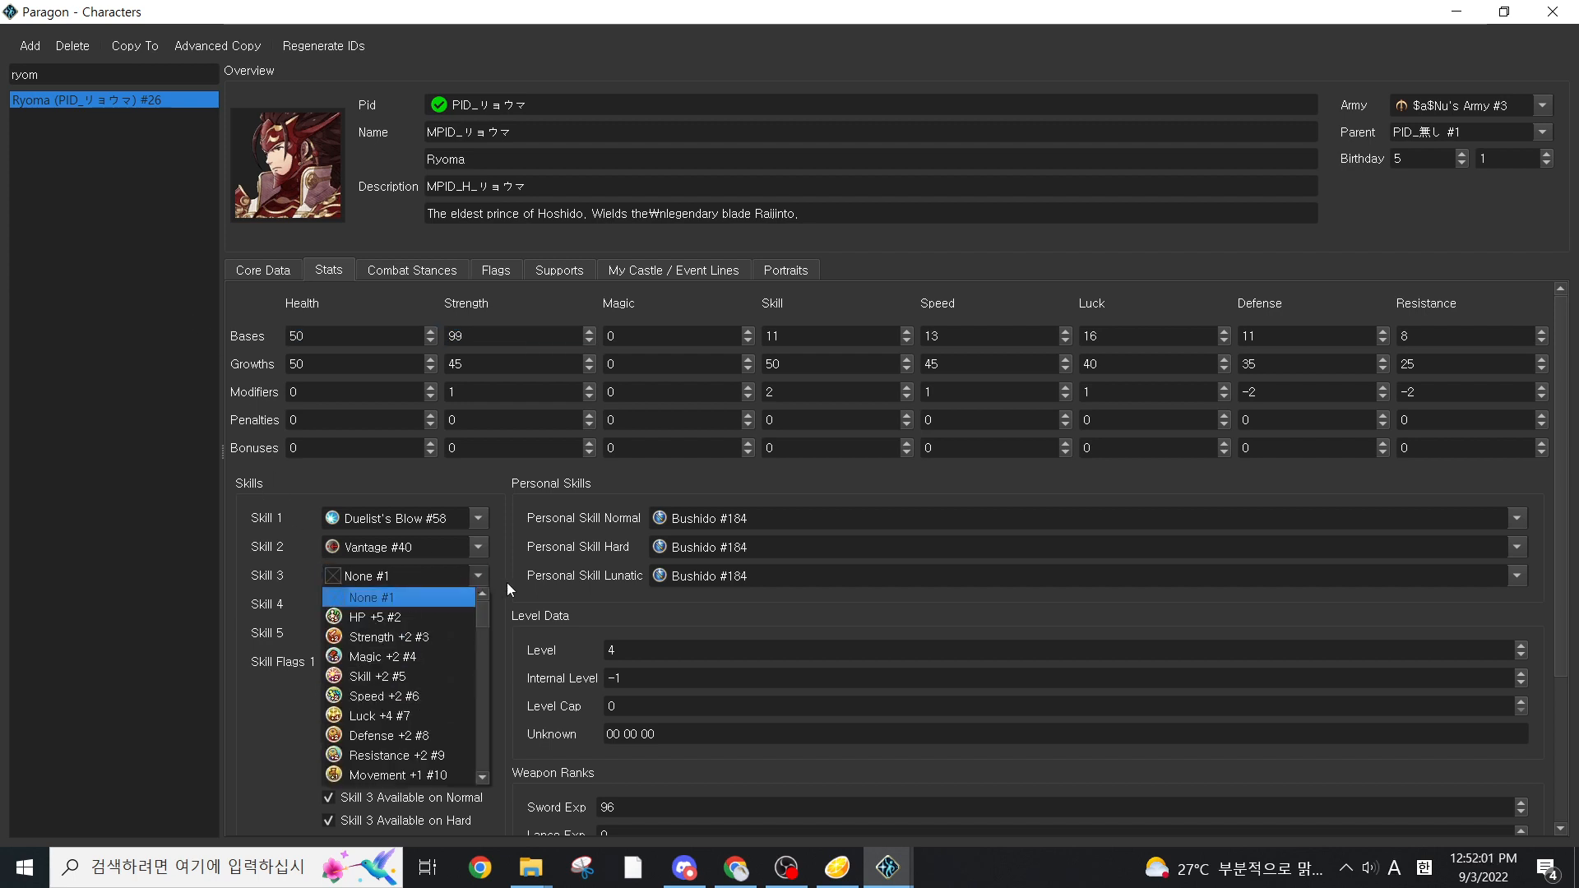
{"action": "scroll", "coordinate": [437, 682], "scroll_direction": "down", "scroll_amount": 9}
{"action": "scroll", "coordinate": [436, 683], "scroll_direction": "down", "scroll_amount": 7}
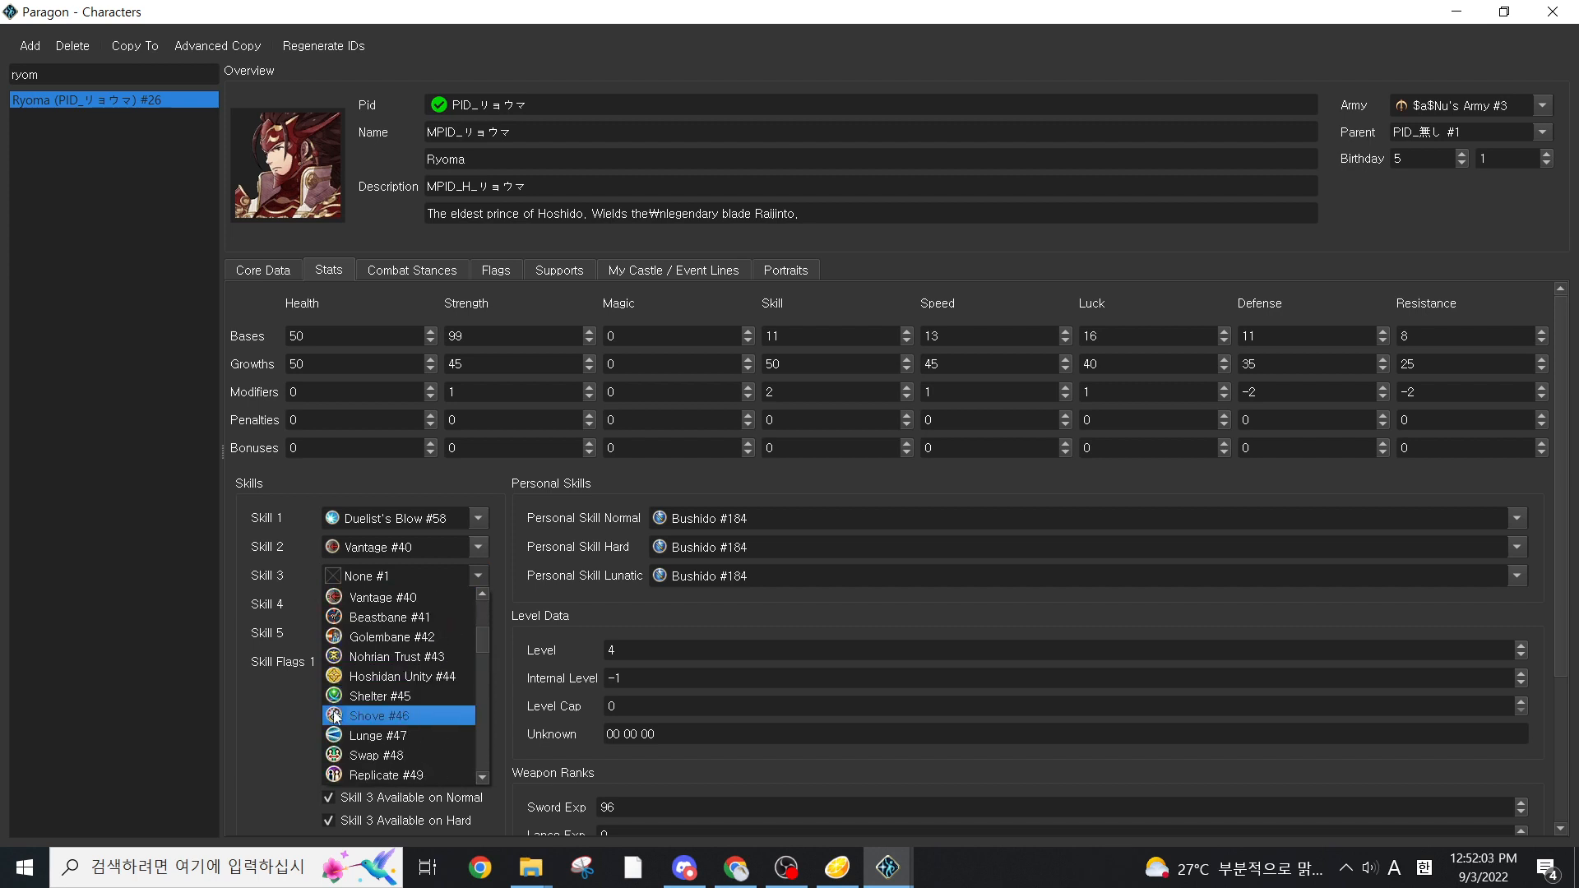
{"action": "scroll", "coordinate": [411, 709], "scroll_direction": "down", "scroll_amount": 7}
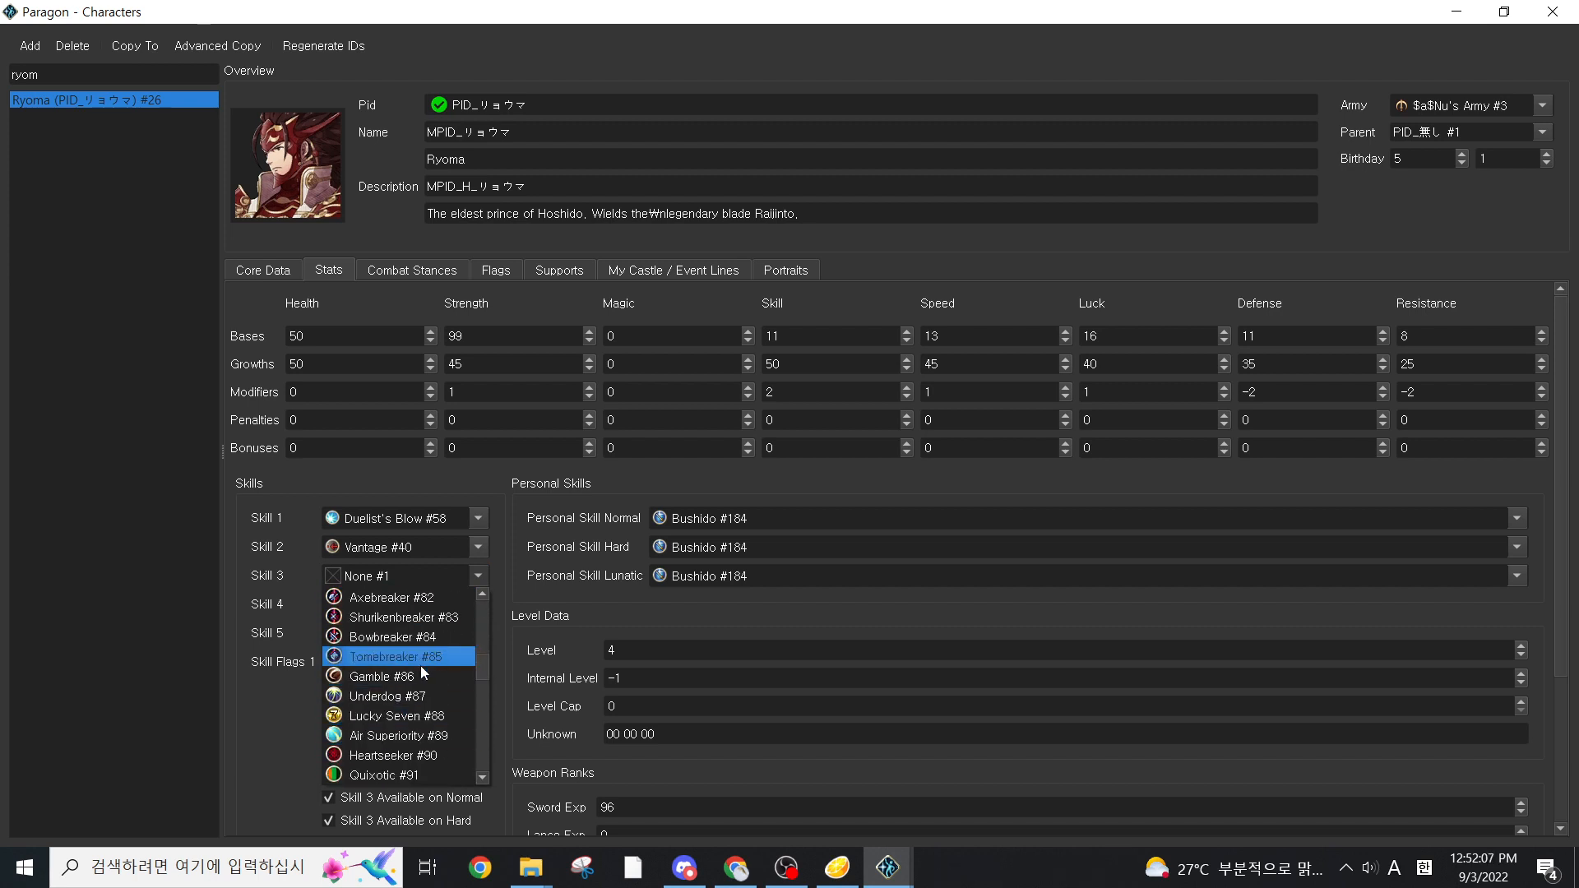
{"action": "scroll", "coordinate": [421, 708], "scroll_direction": "down", "scroll_amount": 1}
{"action": "scroll", "coordinate": [424, 689], "scroll_direction": "up", "scroll_amount": 13}
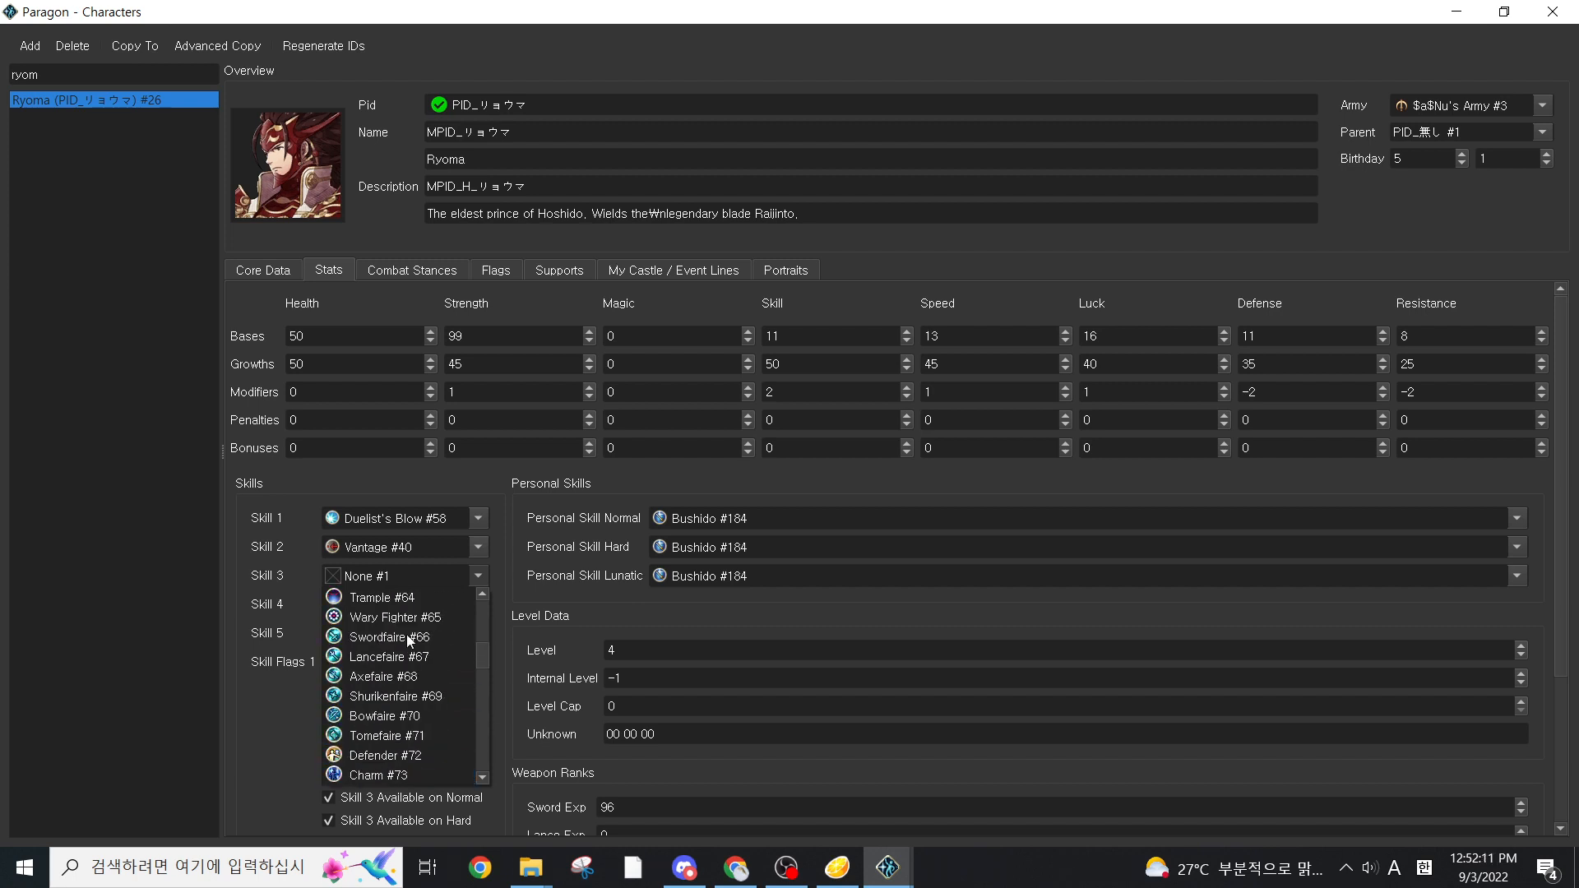
{"action": "scroll", "coordinate": [406, 658], "scroll_direction": "down", "scroll_amount": 6}
{"action": "left_click", "coordinate": [387, 774]}
Assign Aether #27 as Ryoma's Skill 4, replacing an initial pick of Astra #28
{"action": "left_click", "coordinate": [477, 604]}
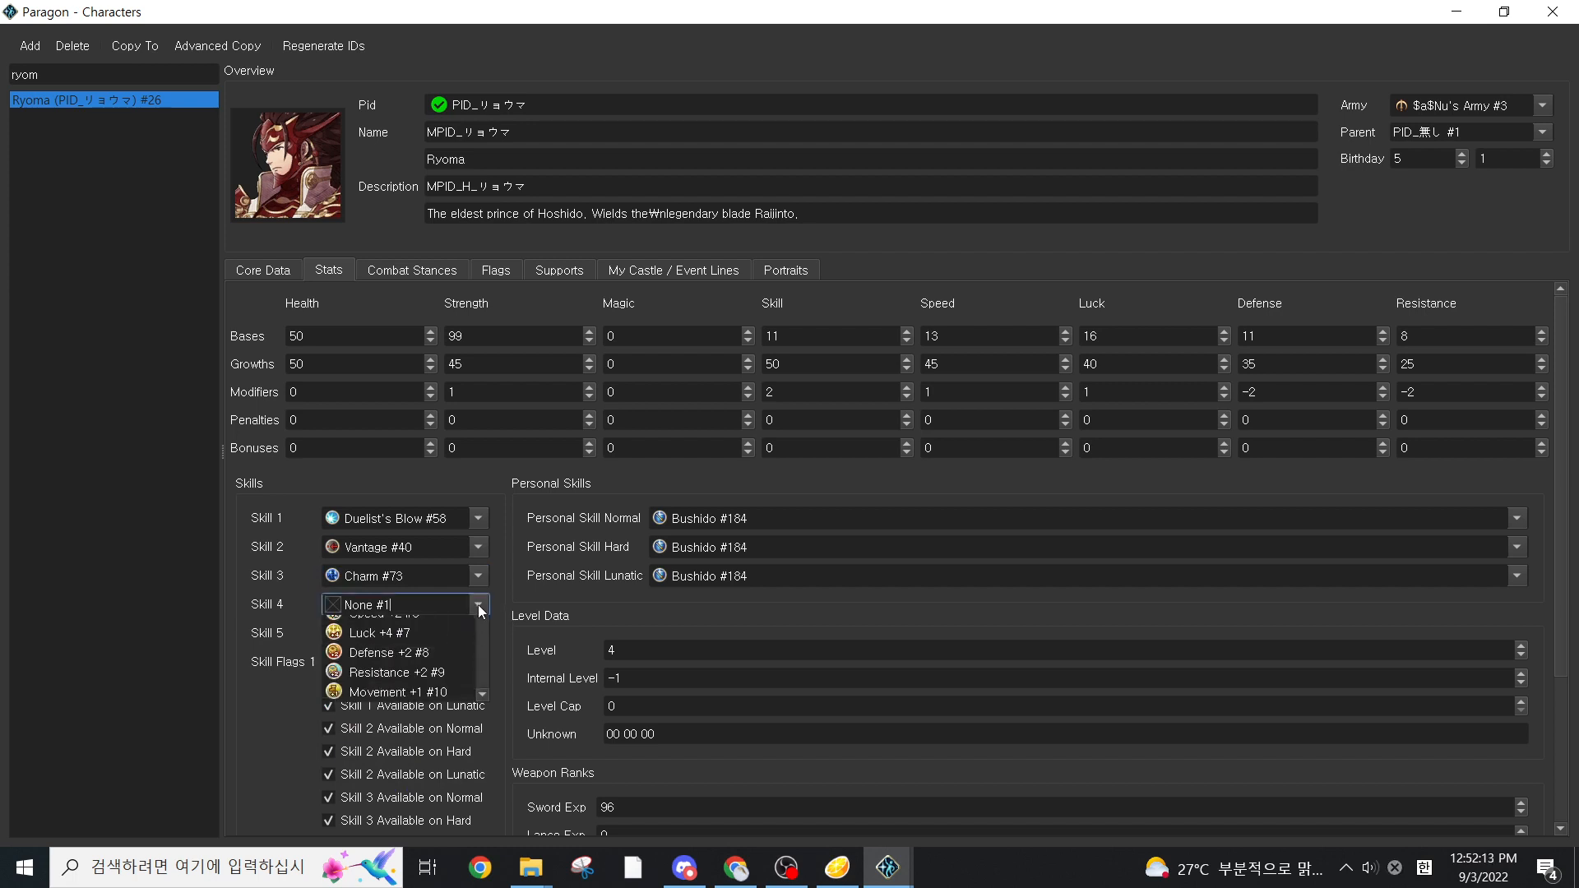
{"action": "scroll", "coordinate": [457, 651], "scroll_direction": "down", "scroll_amount": 6}
{"action": "key", "text": "Return"}
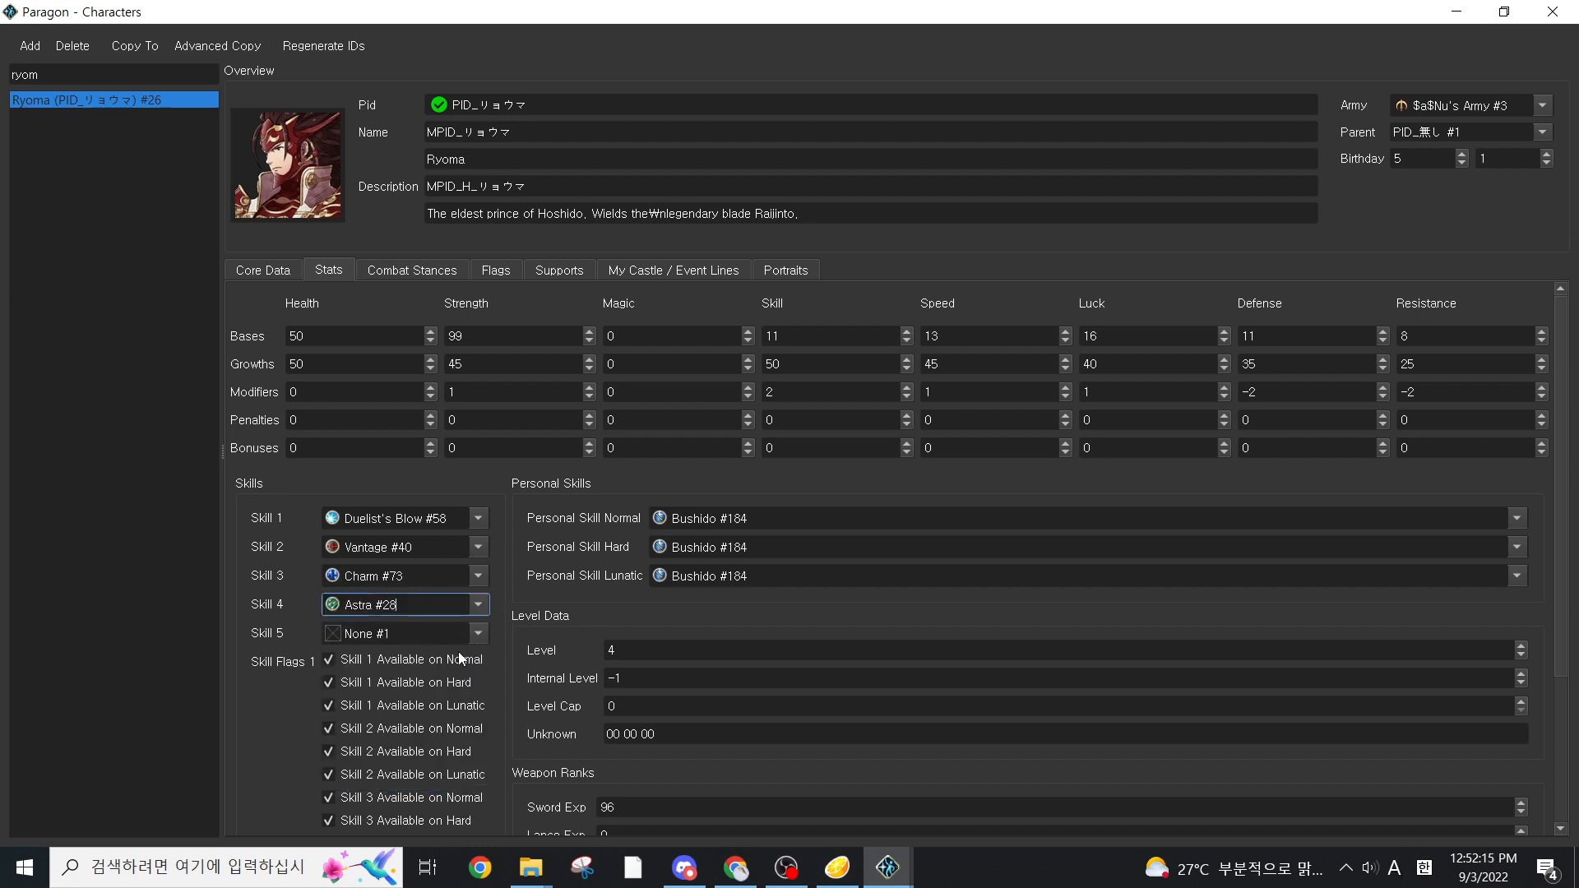
{"action": "left_click", "coordinate": [476, 605]}
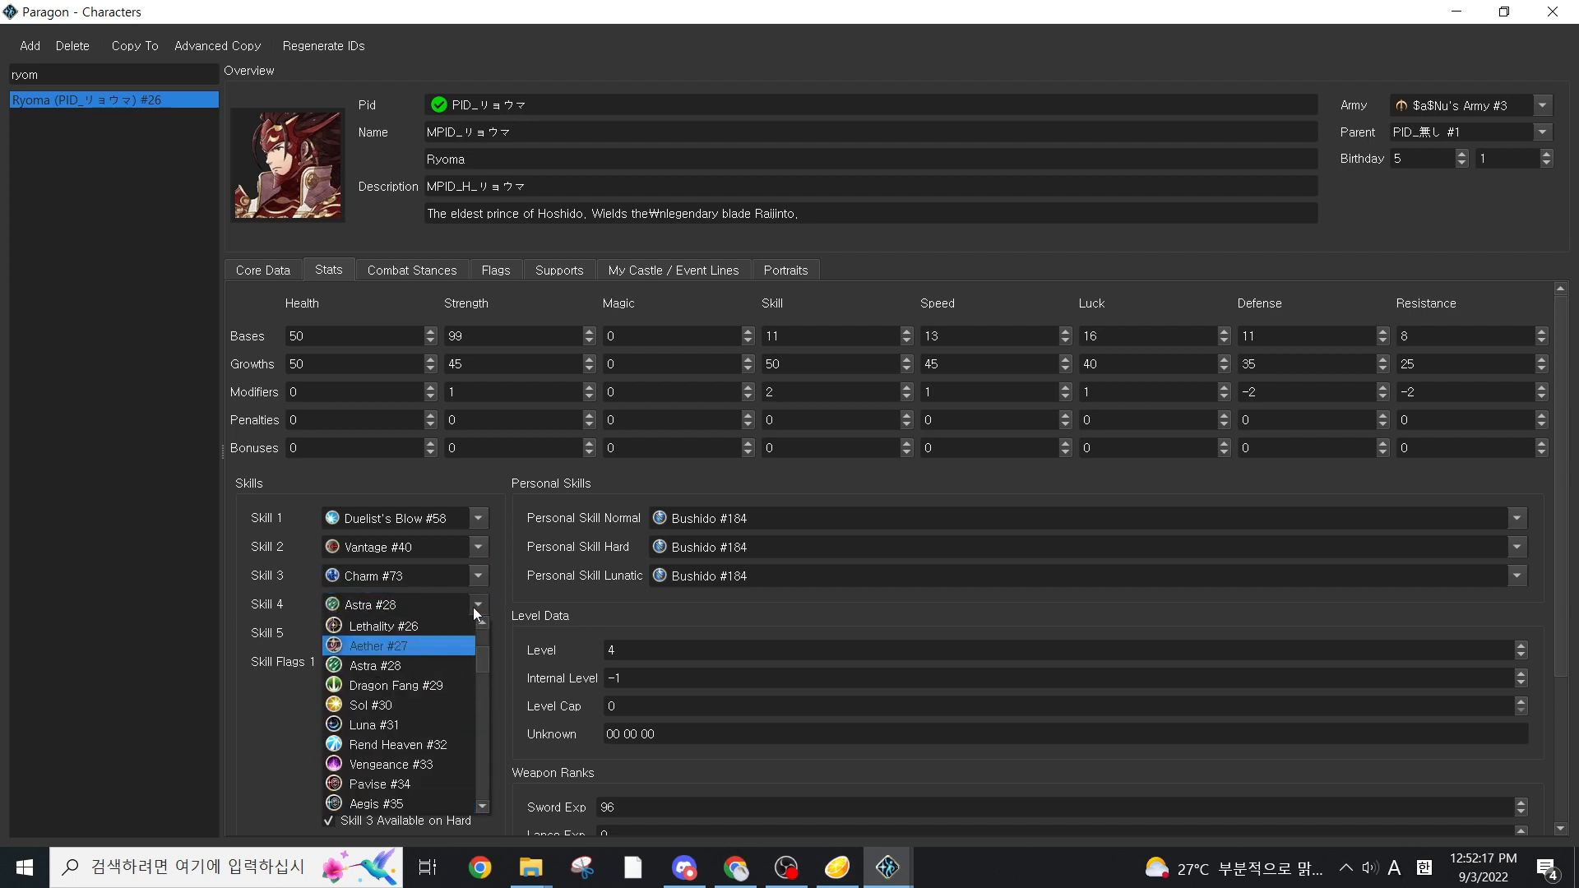
{"action": "key", "text": "Return"}
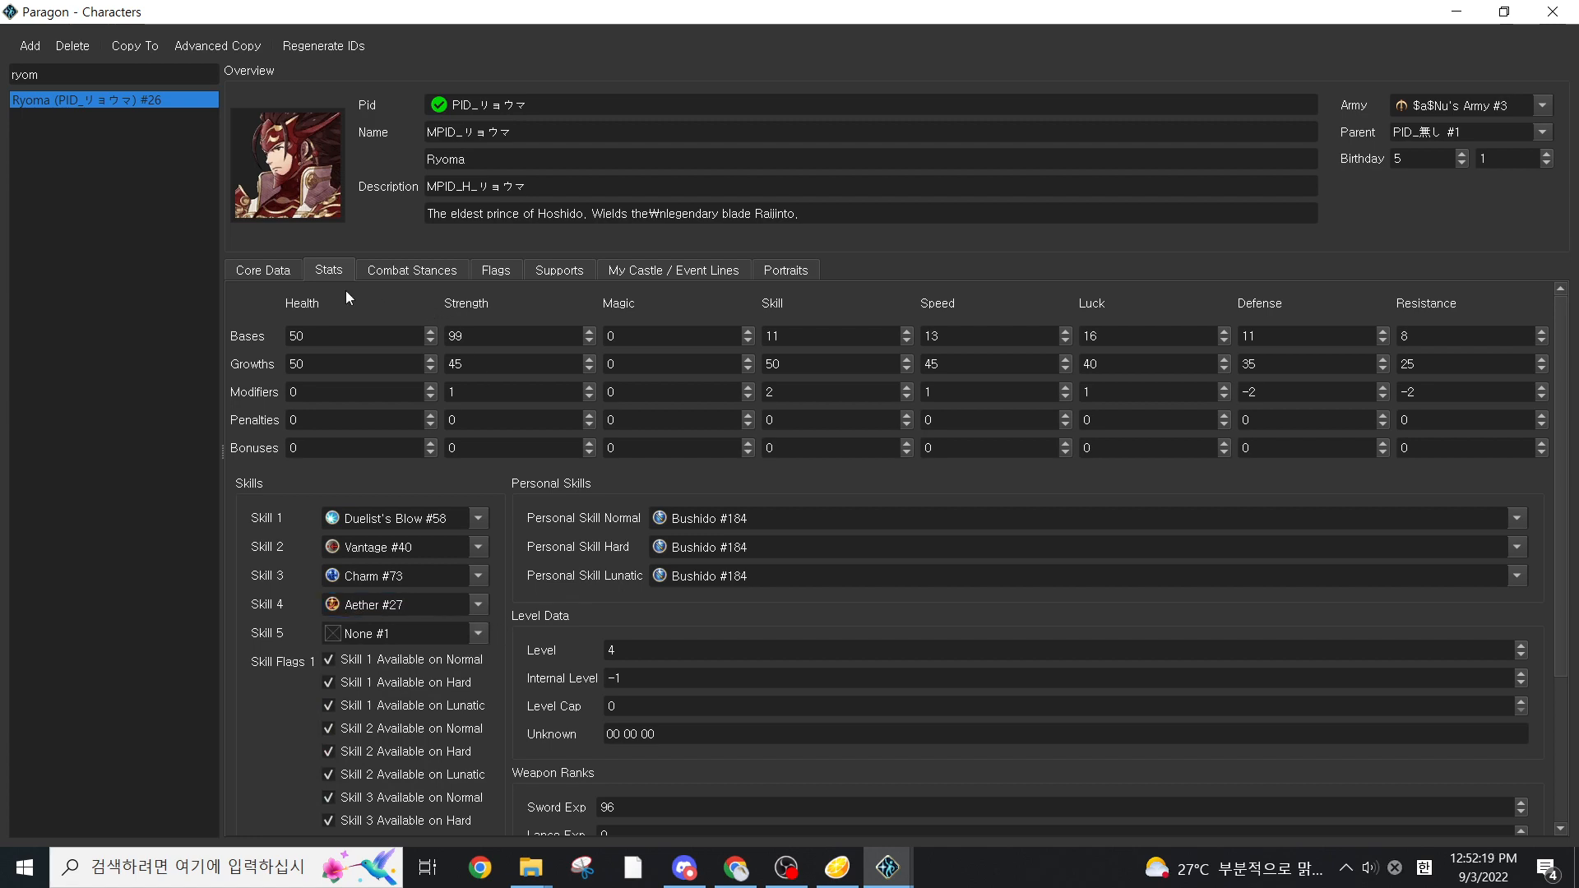
Look through Ryoma's combat stance settings and character flags
{"action": "left_click", "coordinate": [426, 273]}
{"action": "left_click", "coordinate": [496, 271]}
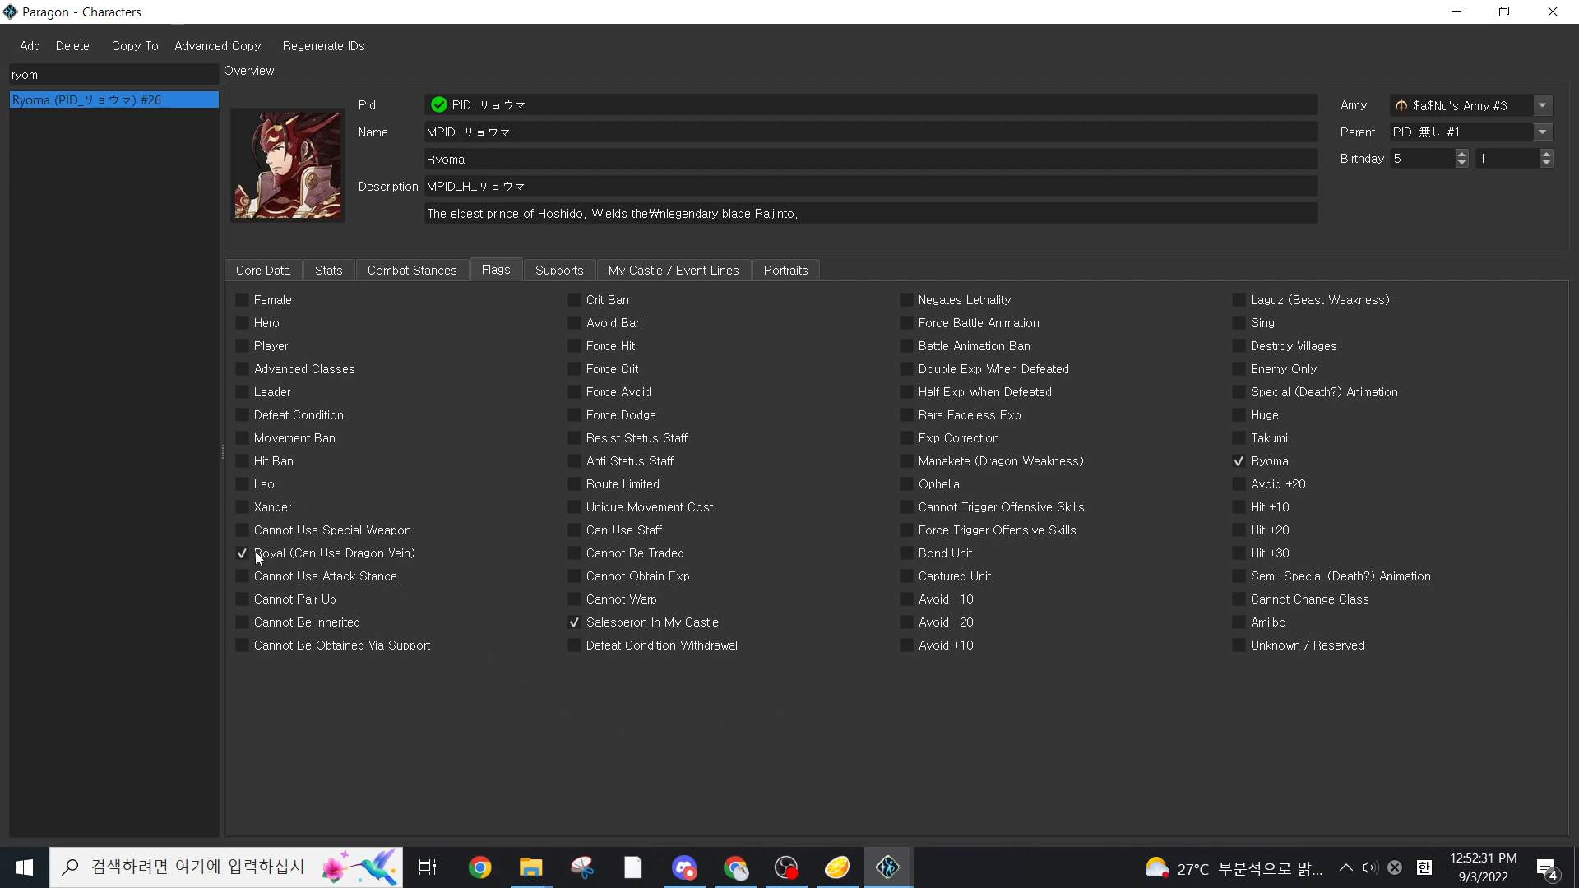
Look through Ryoma's supports and portrait expressions, returning to his core data
{"action": "left_click", "coordinate": [240, 509]}
{"action": "left_click", "coordinate": [565, 272]}
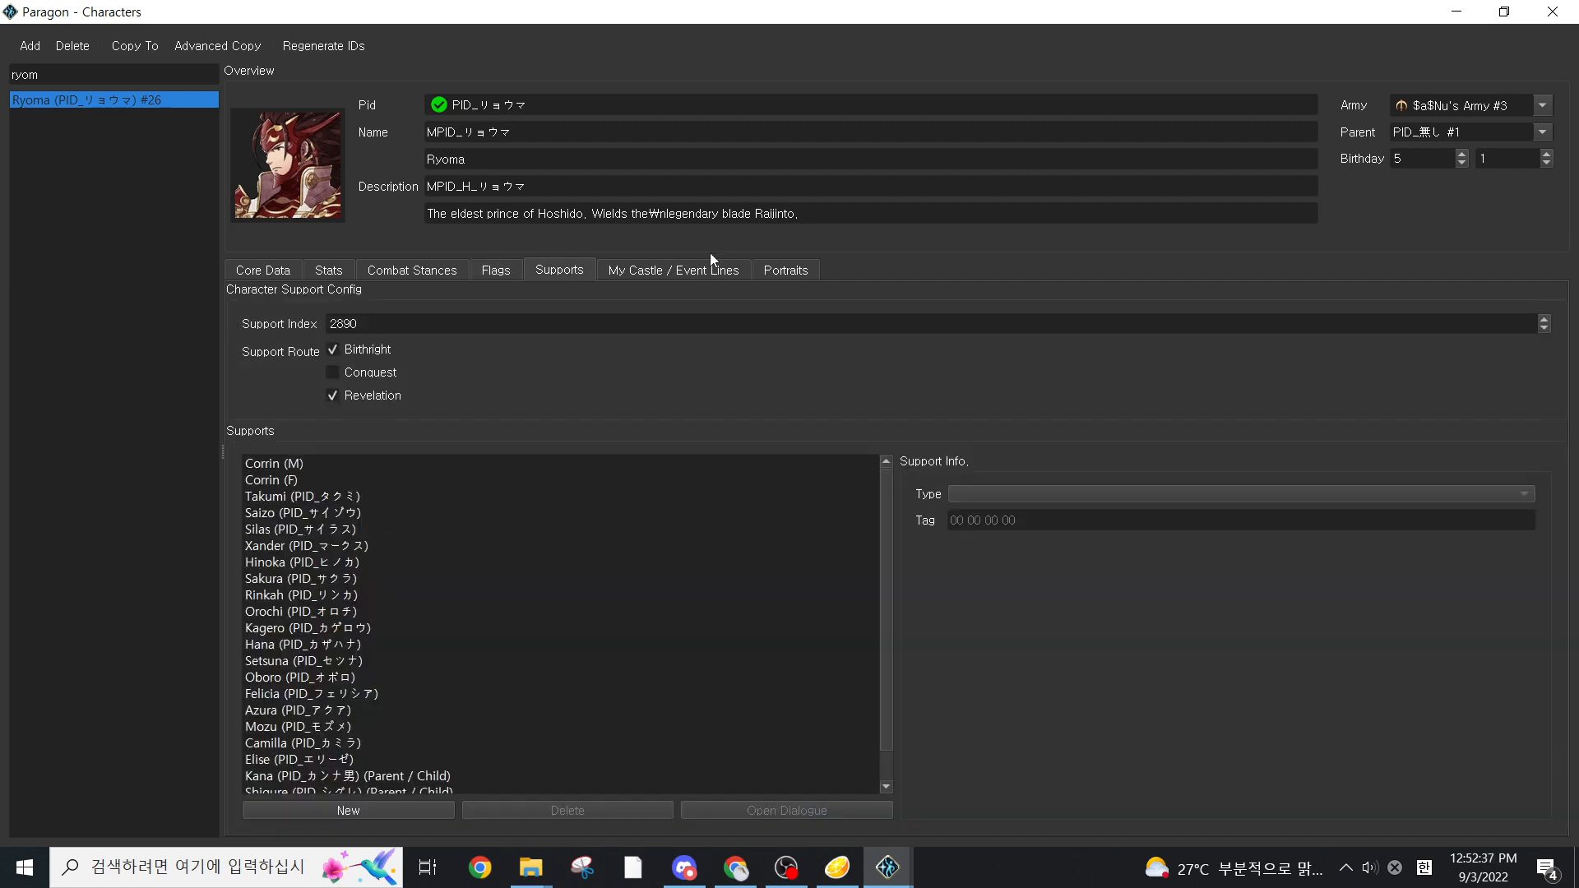
{"action": "left_click", "coordinate": [765, 269]}
{"action": "left_click", "coordinate": [950, 817]}
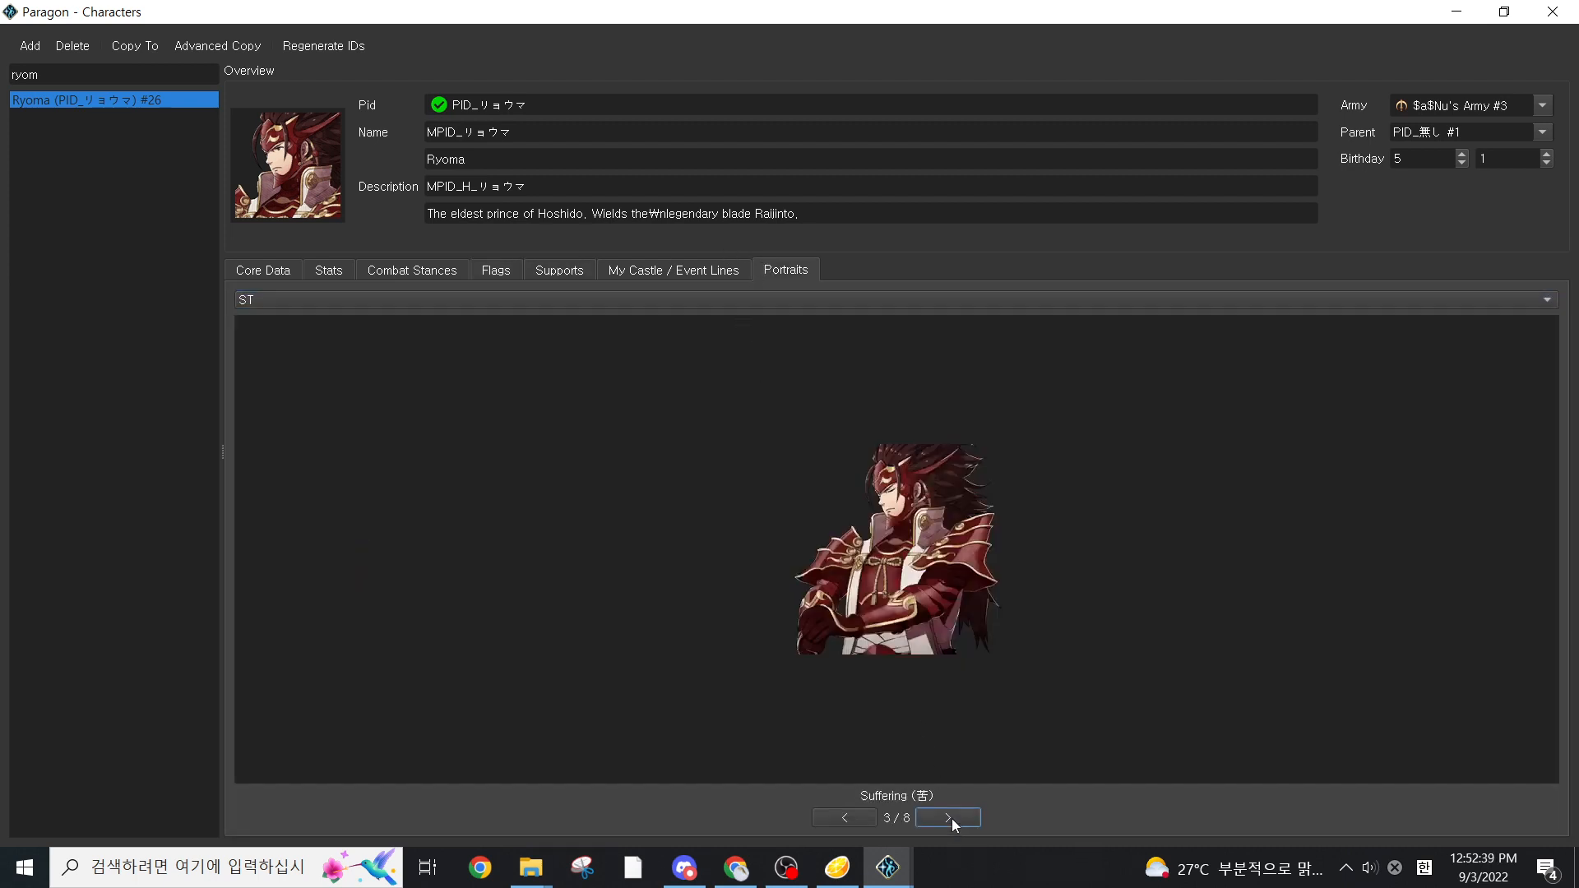
{"action": "left_click", "coordinate": [951, 817]}
{"action": "left_click", "coordinate": [951, 817]}
{"action": "left_click", "coordinate": [274, 273]}
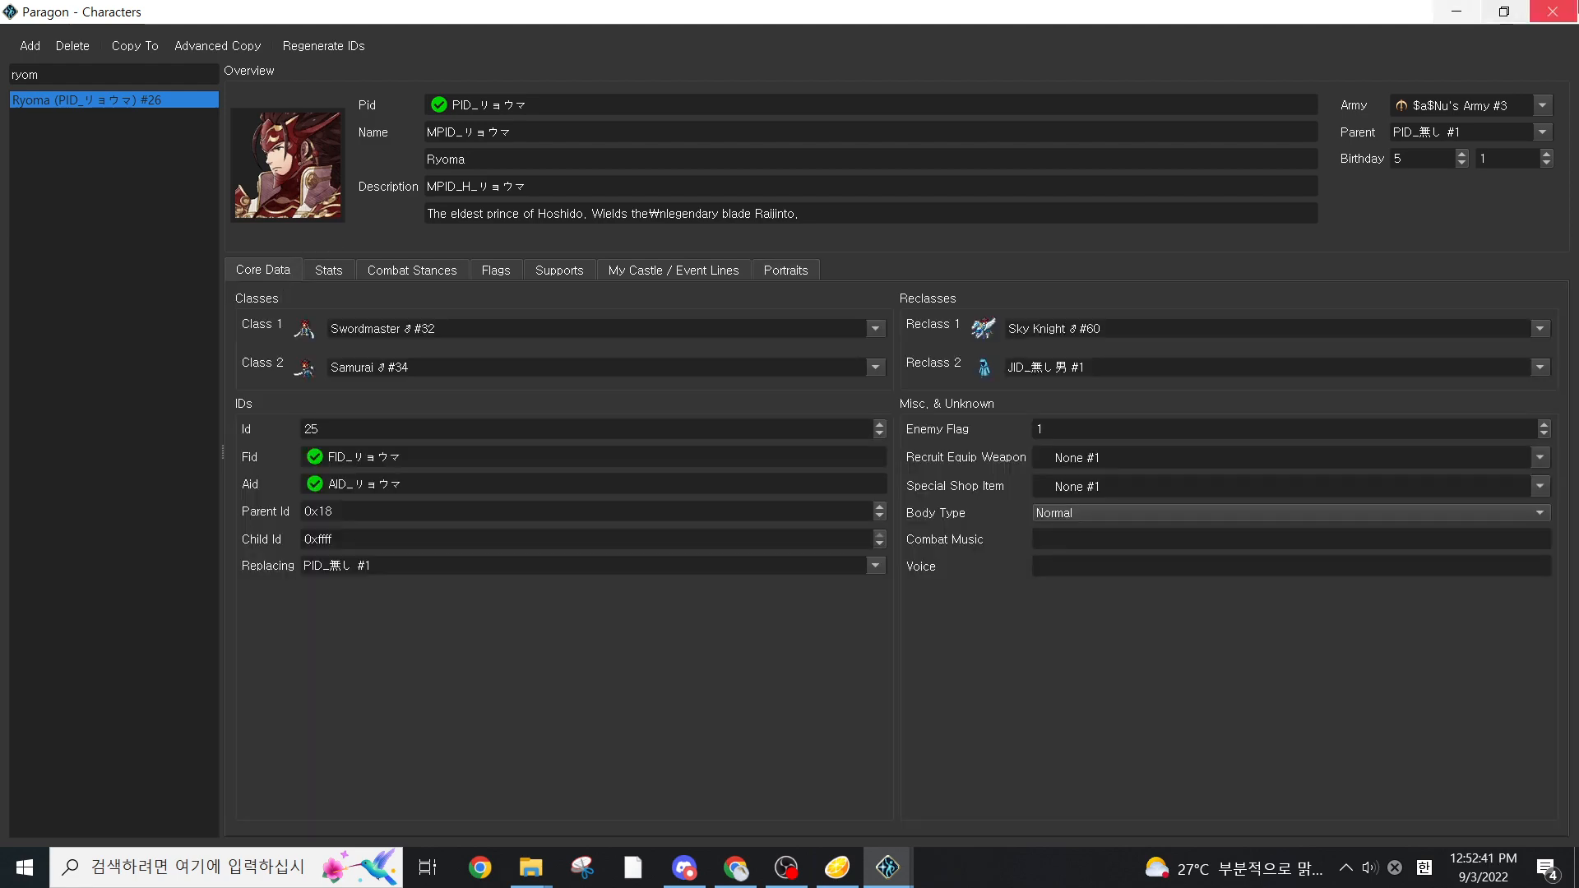
Close the character editor and save the project
{"action": "left_click", "coordinate": [1553, 11]}
{"action": "left_click", "coordinate": [18, 35]}
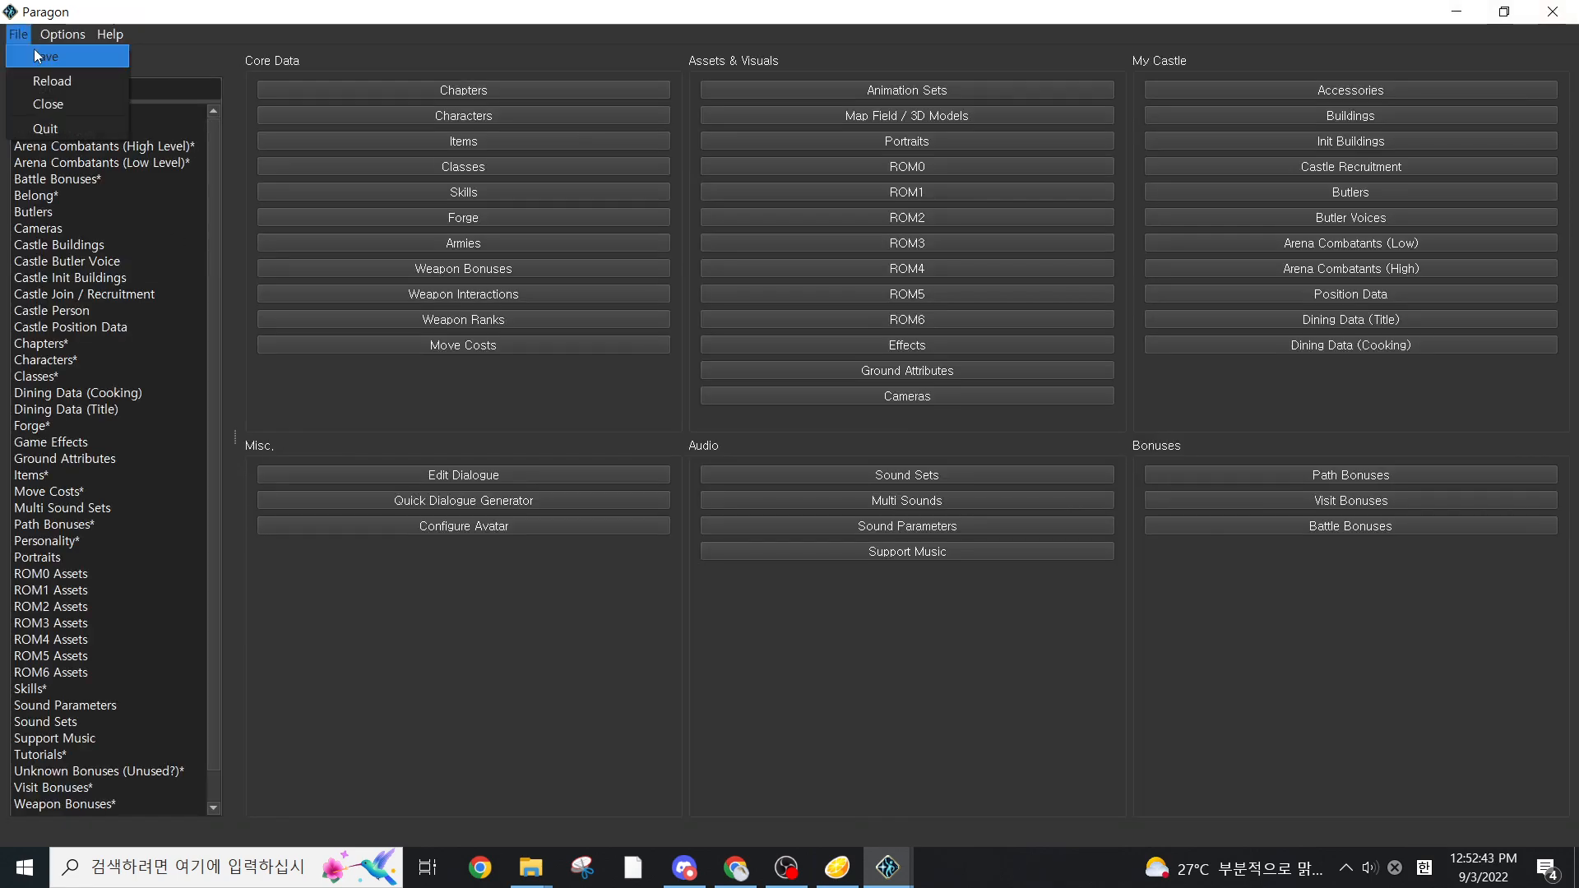
{"action": "left_click", "coordinate": [41, 53]}
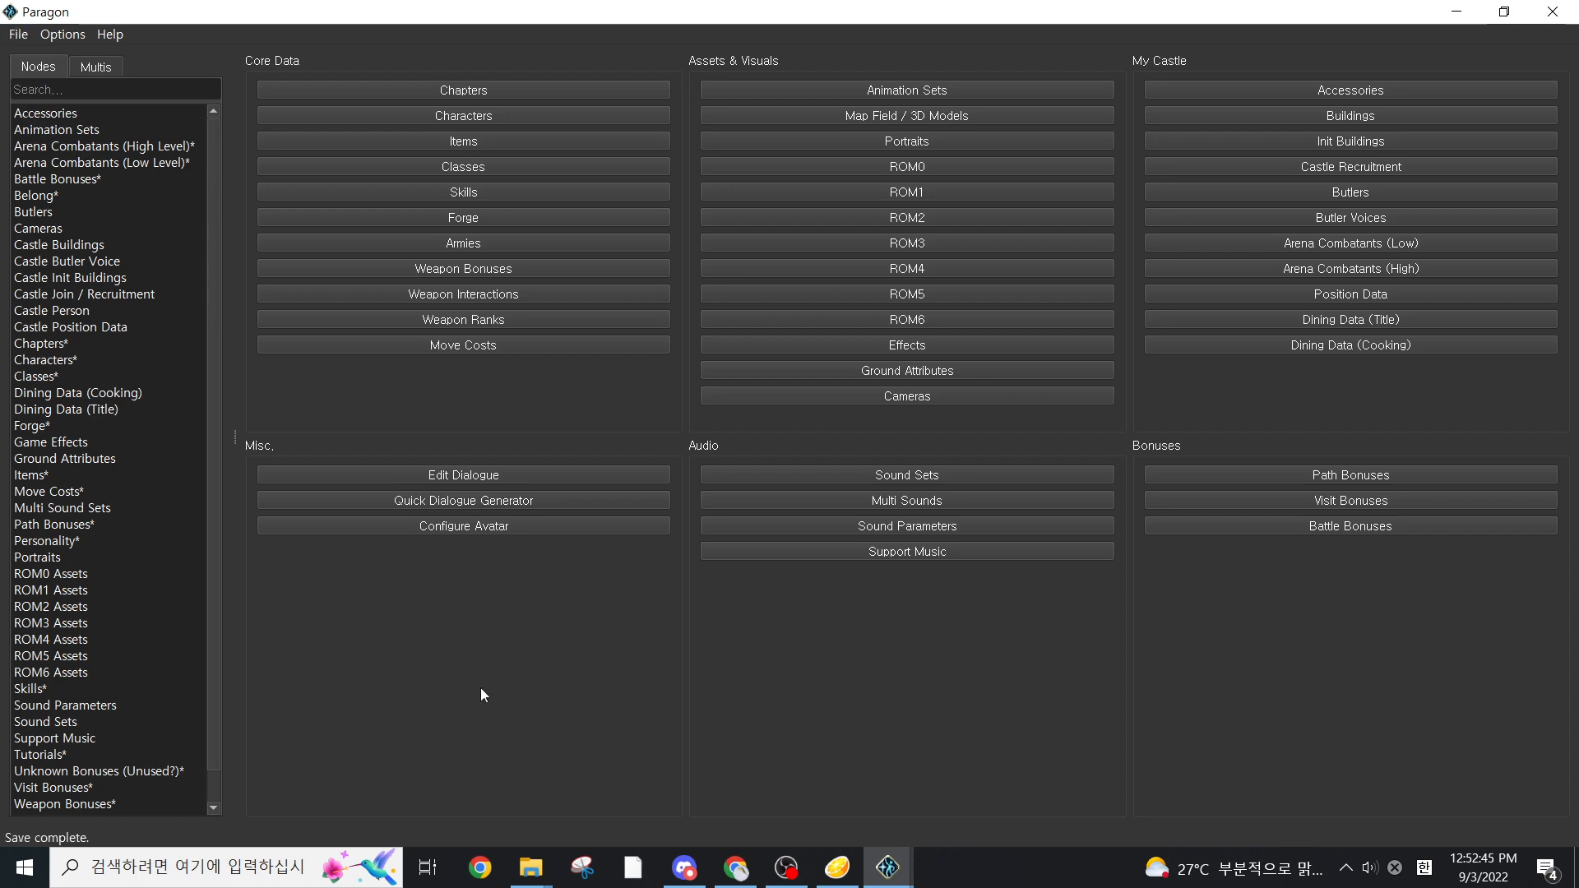
Switch to File Explorer and look over the output in the "my mod" folder in Downloads
{"action": "mouse_move", "coordinate": [554, 865]}
{"action": "left_click", "coordinate": [730, 777]}
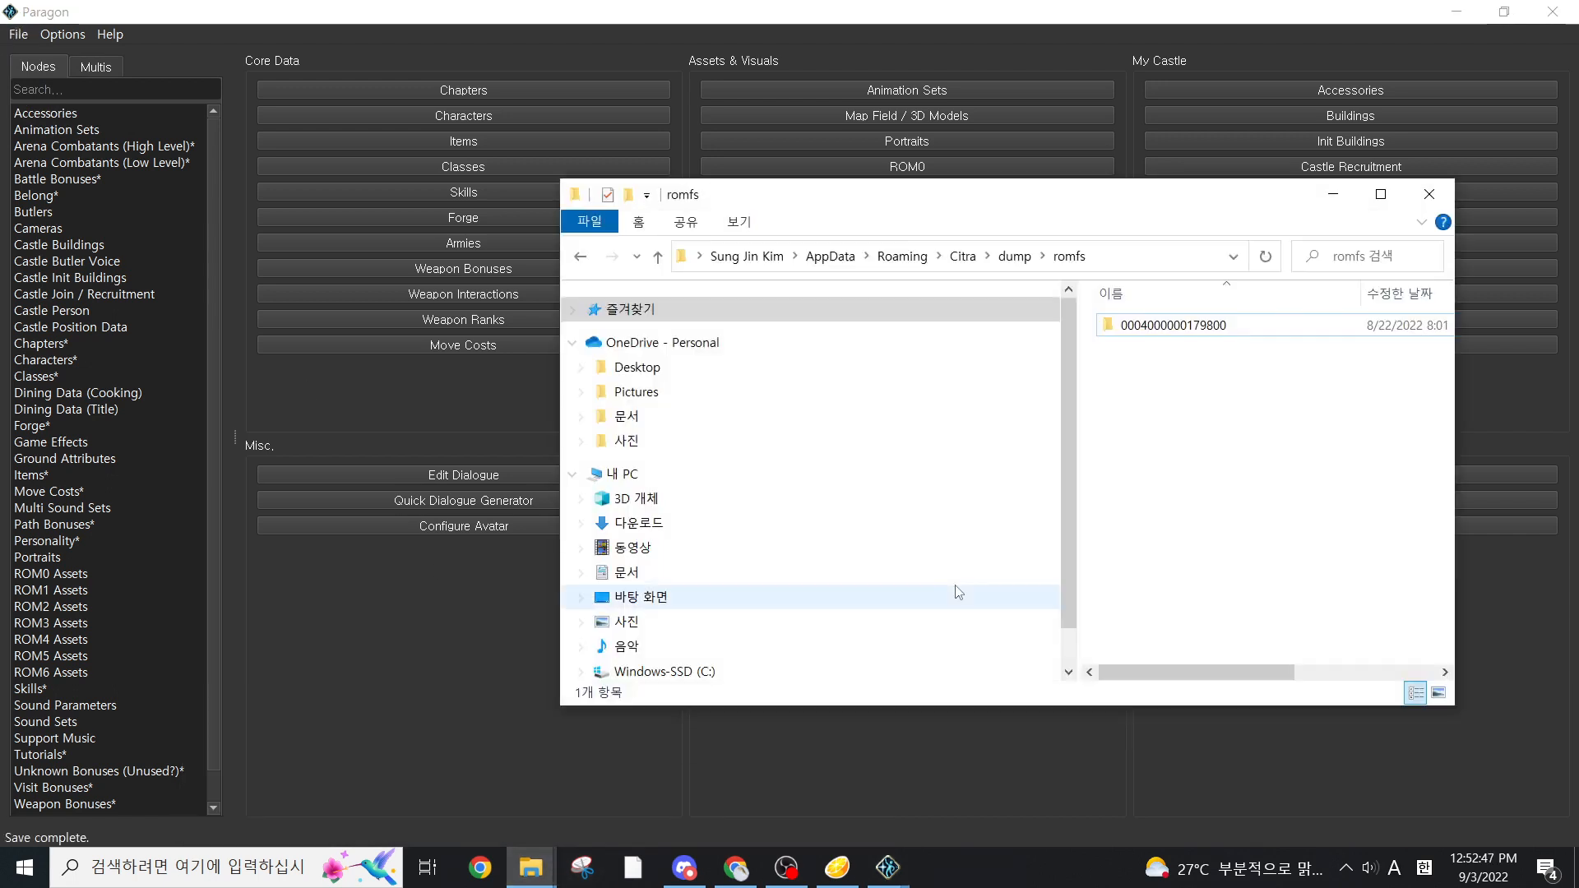
{"action": "double_click", "coordinate": [1168, 325]}
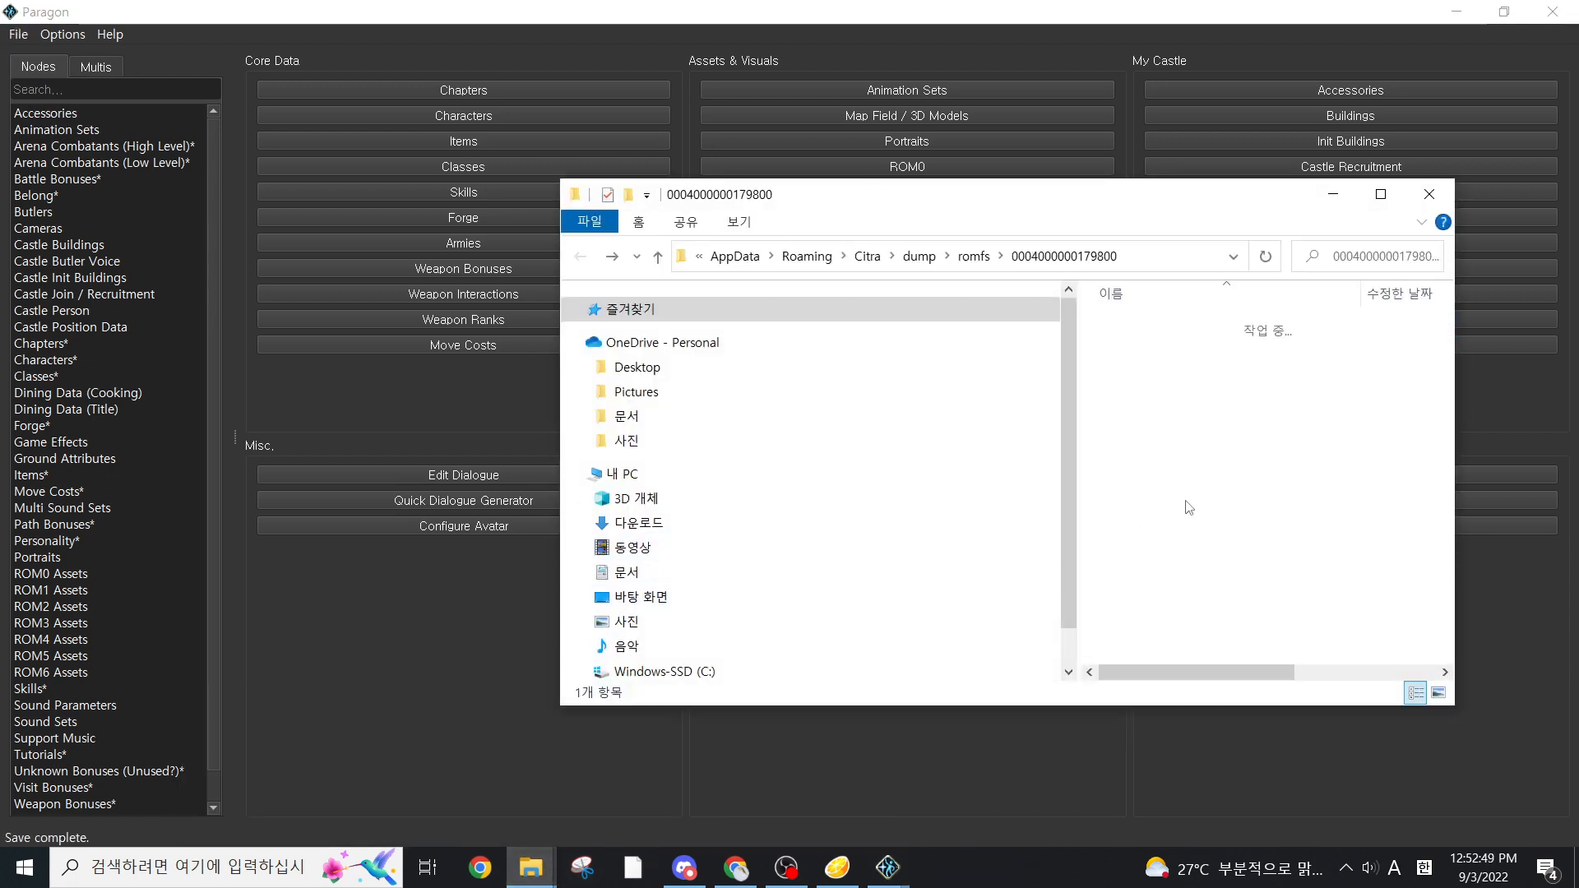
{"action": "left_click", "coordinate": [846, 524]}
{"action": "left_click", "coordinate": [1185, 396]}
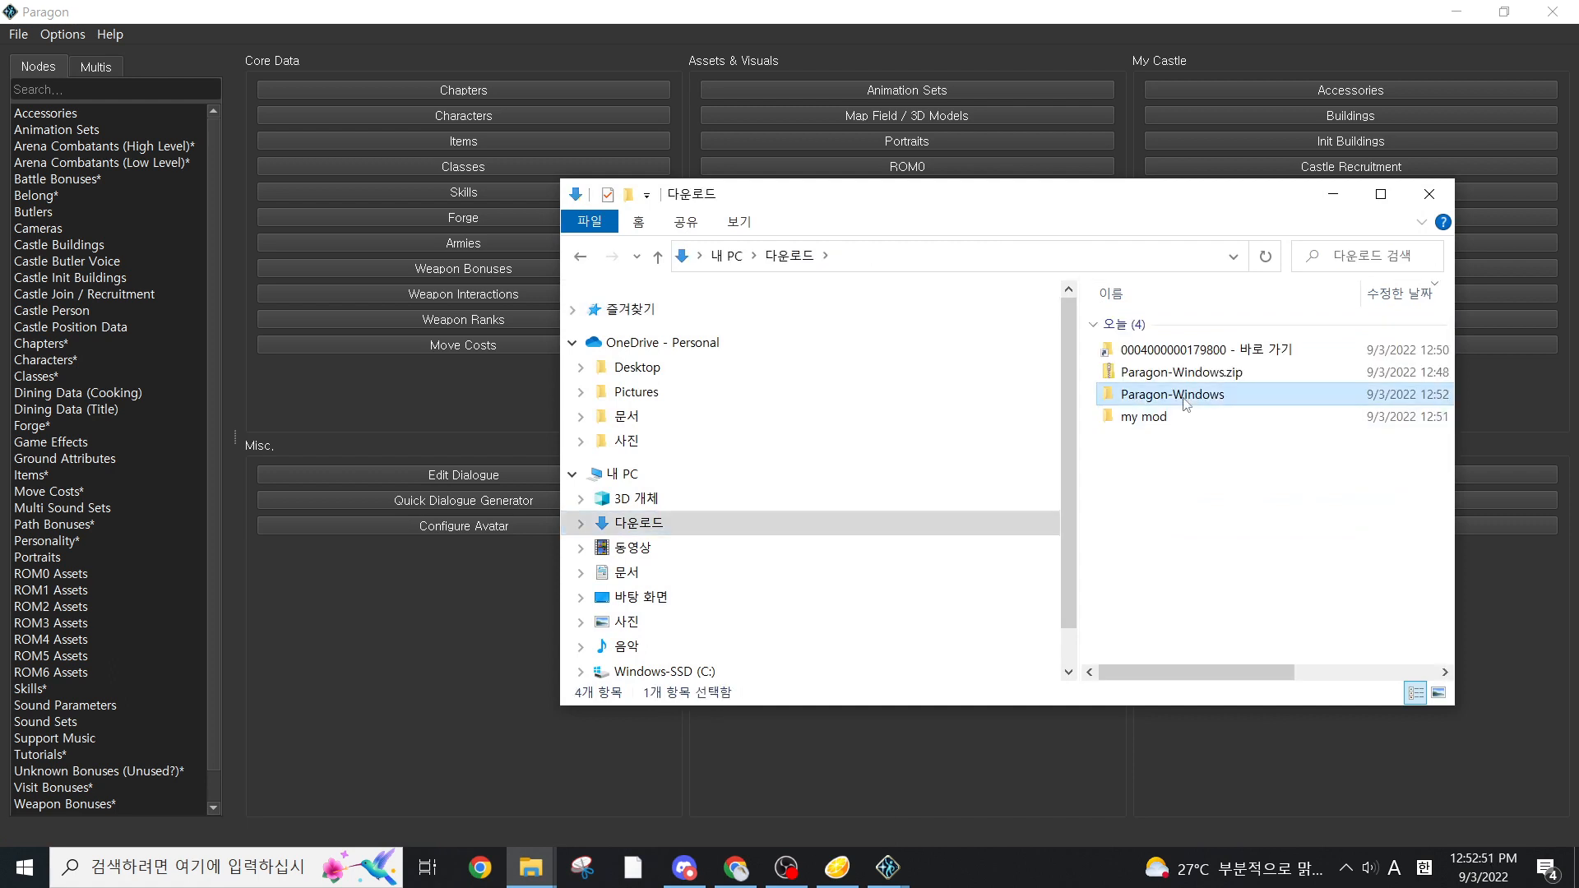
{"action": "key", "text": "alt+Left"}
{"action": "double_click", "coordinate": [1183, 410]}
{"action": "left_click_drag", "start_coordinate": [1276, 589], "coordinate": [1309, 316]}
{"action": "left_click", "coordinate": [1235, 485]}
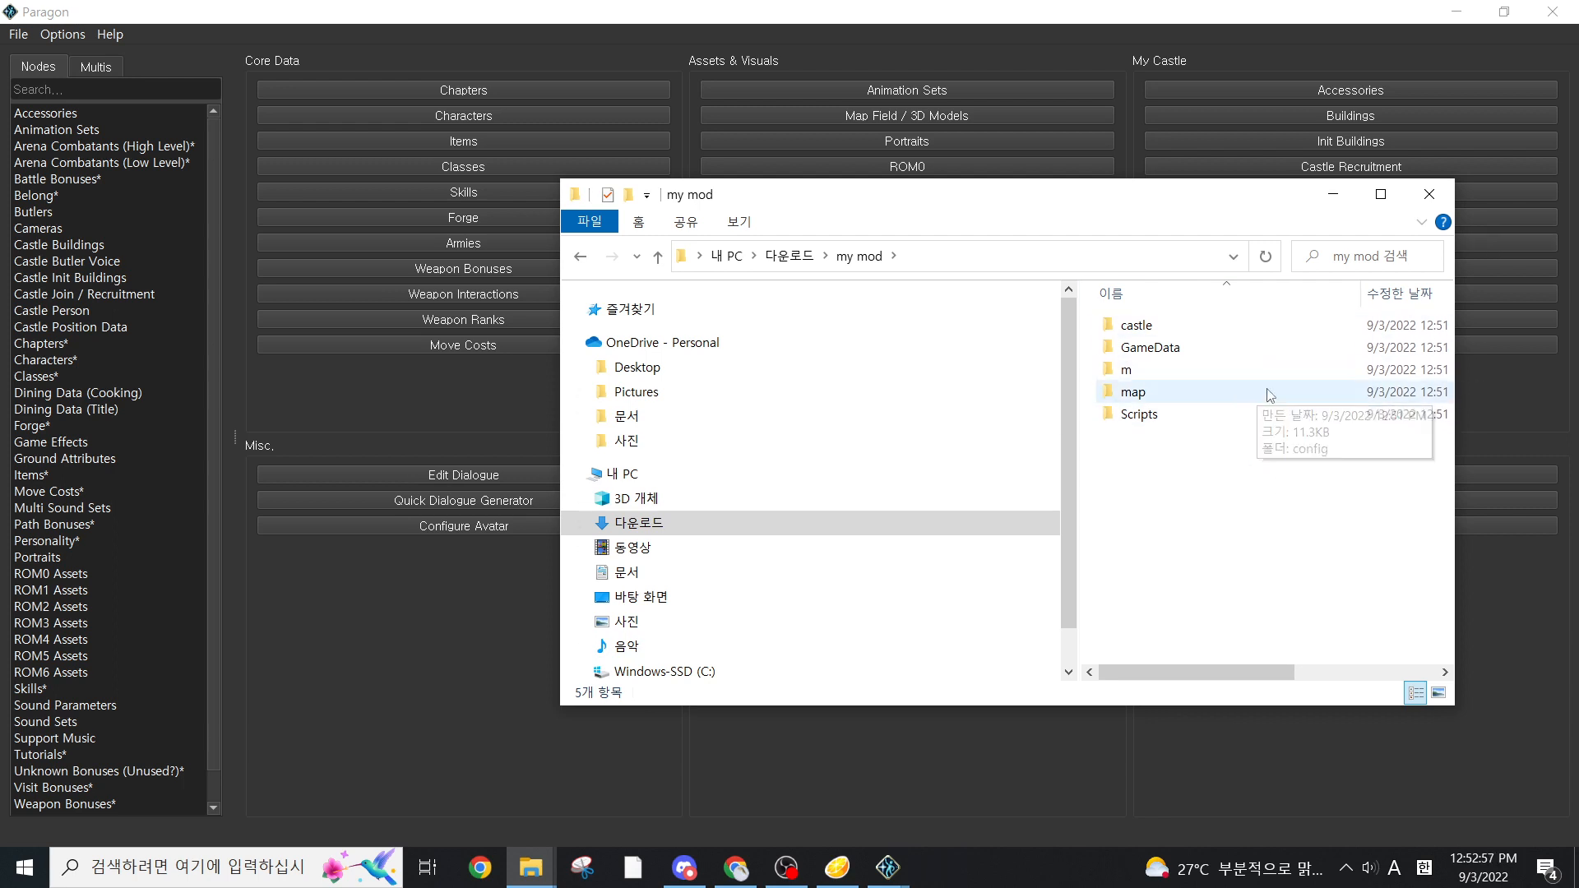
Switch back to Paragon, open the Skills editor maximized and browse skill entries from HP +5 to Pavise
{"action": "left_click", "coordinate": [515, 416]}
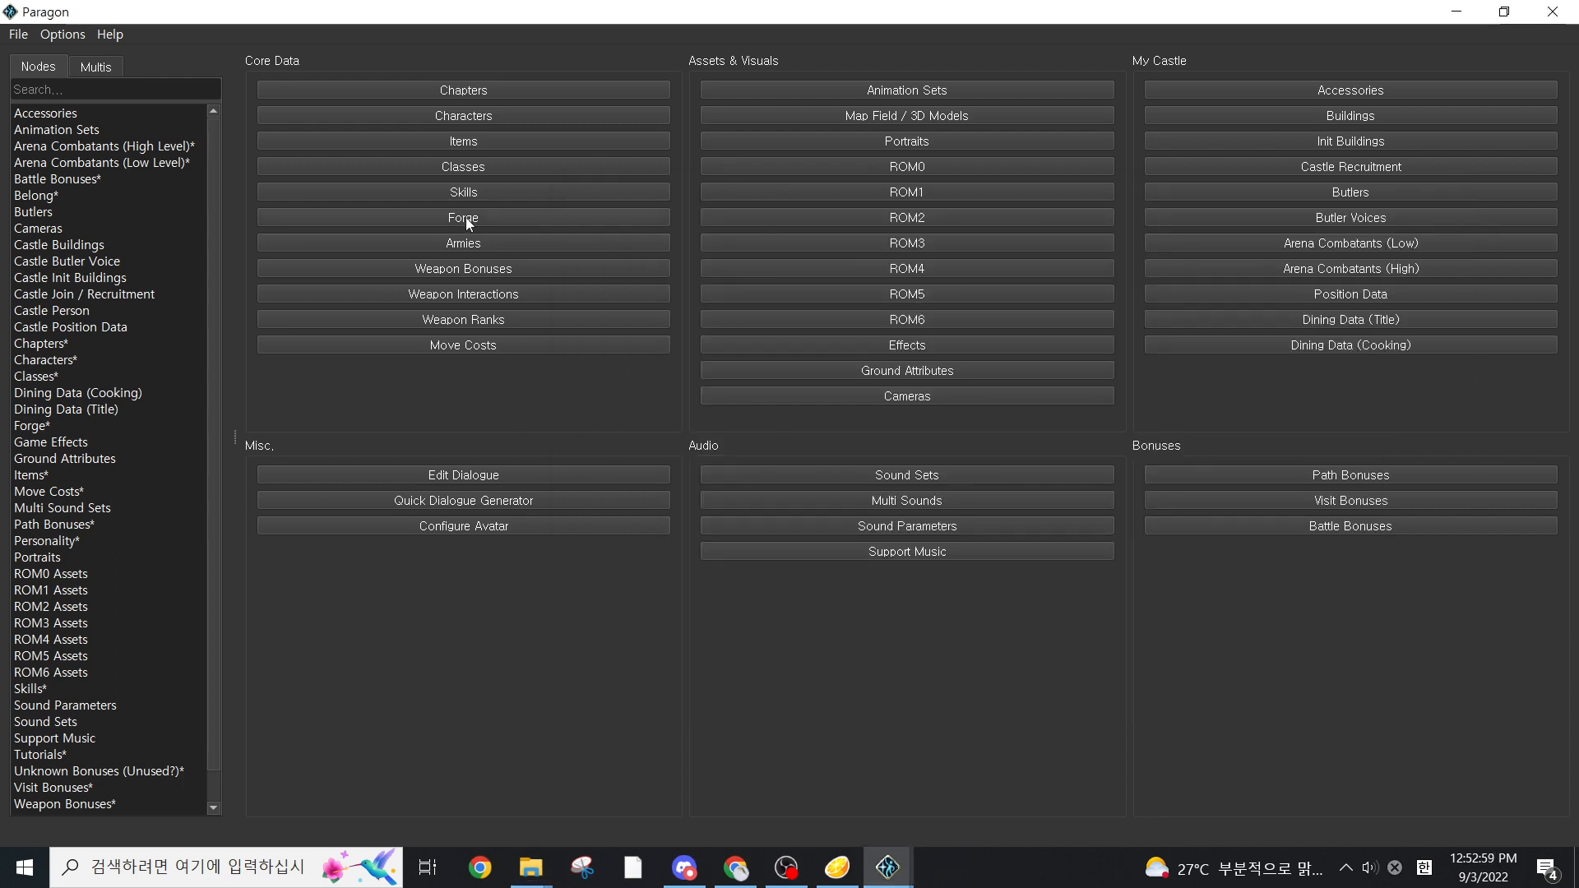
{"action": "left_click", "coordinate": [498, 194]}
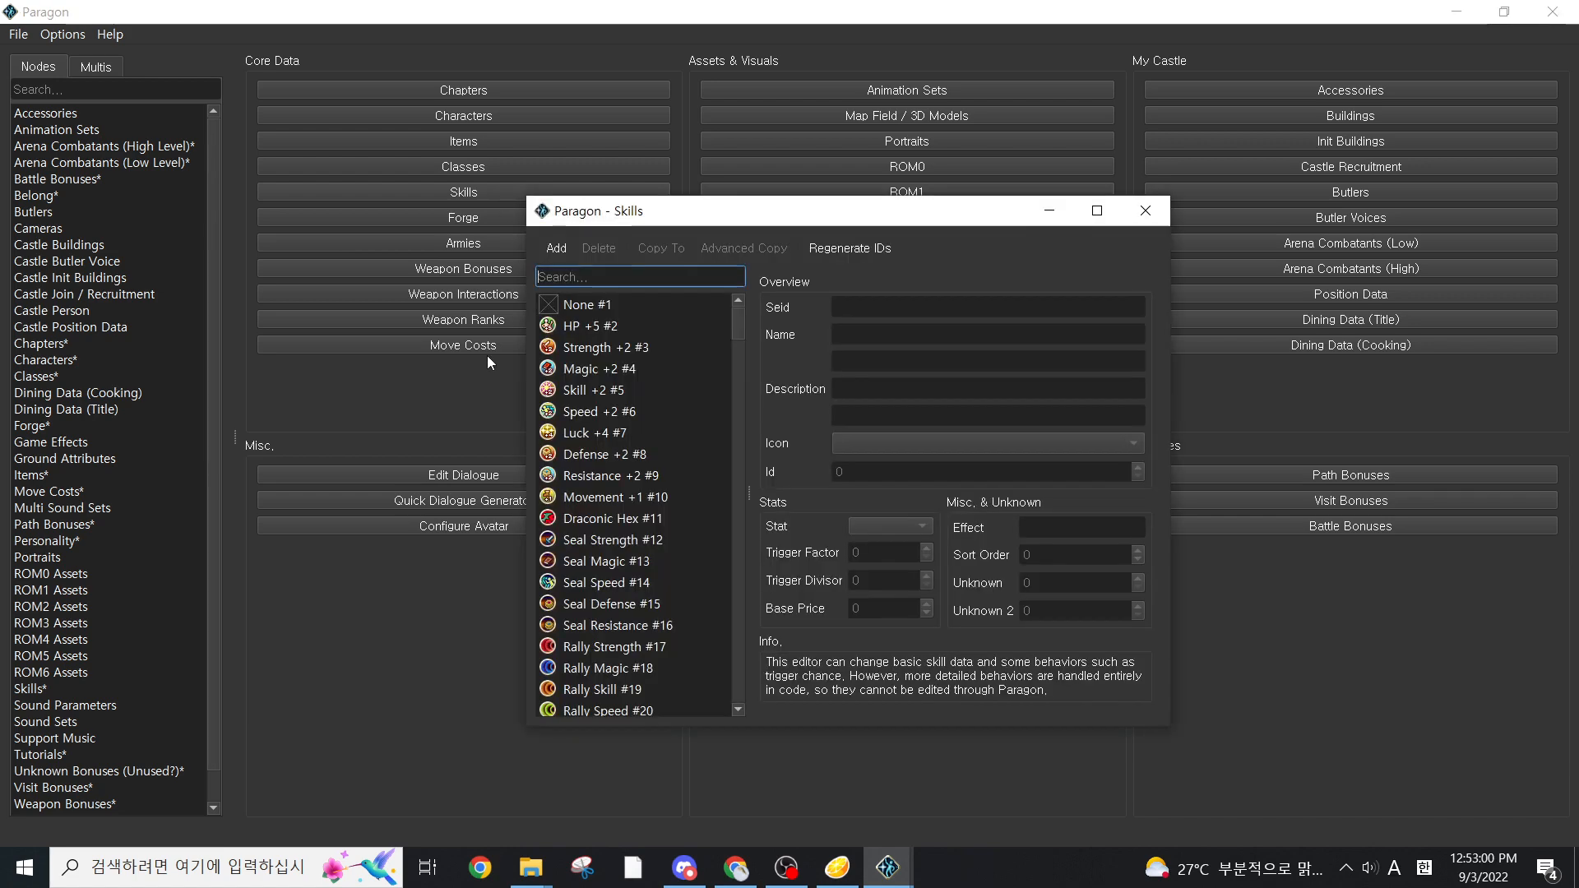
{"action": "left_click", "coordinate": [1099, 213]}
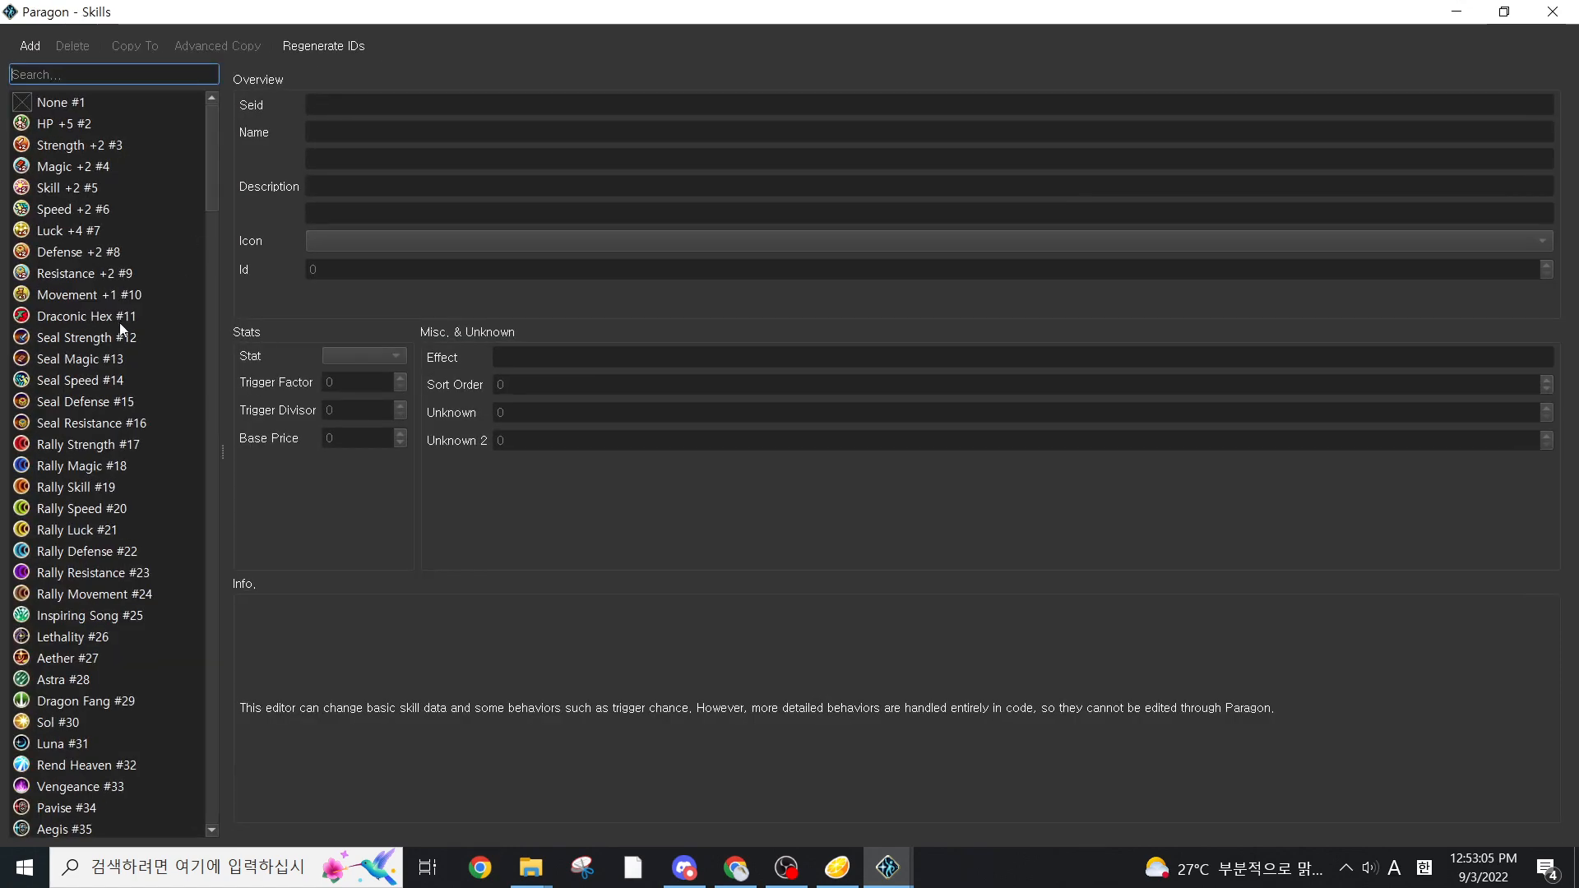
{"action": "left_click", "coordinate": [121, 124]}
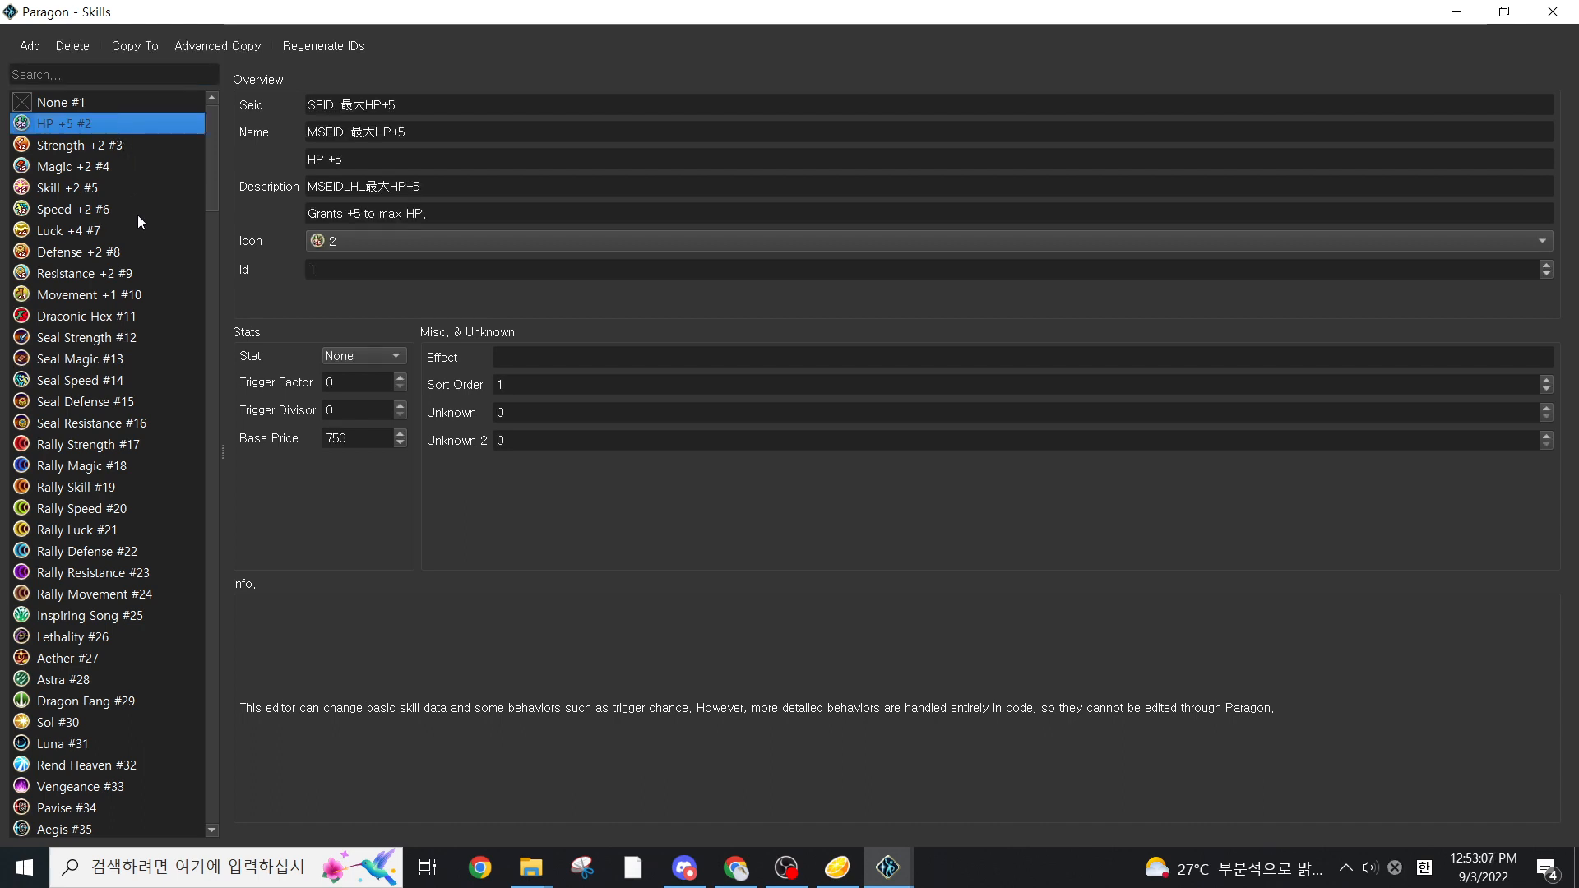
{"action": "left_click", "coordinate": [87, 318]}
{"action": "left_click", "coordinate": [82, 403]}
{"action": "left_click", "coordinate": [82, 486]}
{"action": "left_click", "coordinate": [82, 594]}
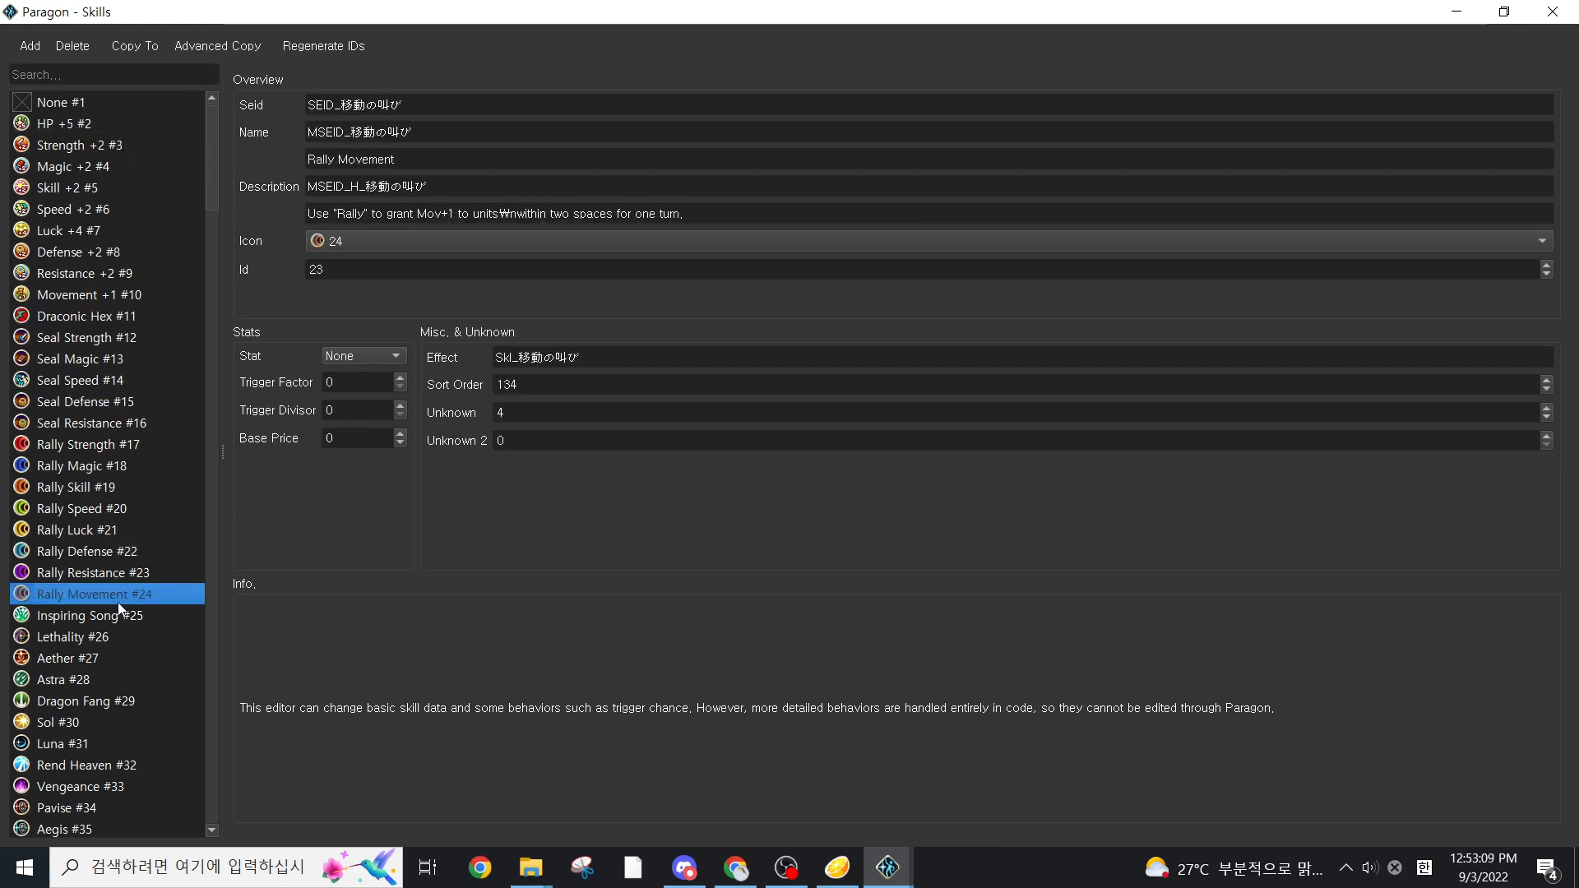
{"action": "scroll", "coordinate": [112, 609], "scroll_direction": "down", "scroll_amount": 3}
{"action": "left_click", "coordinate": [112, 615]}
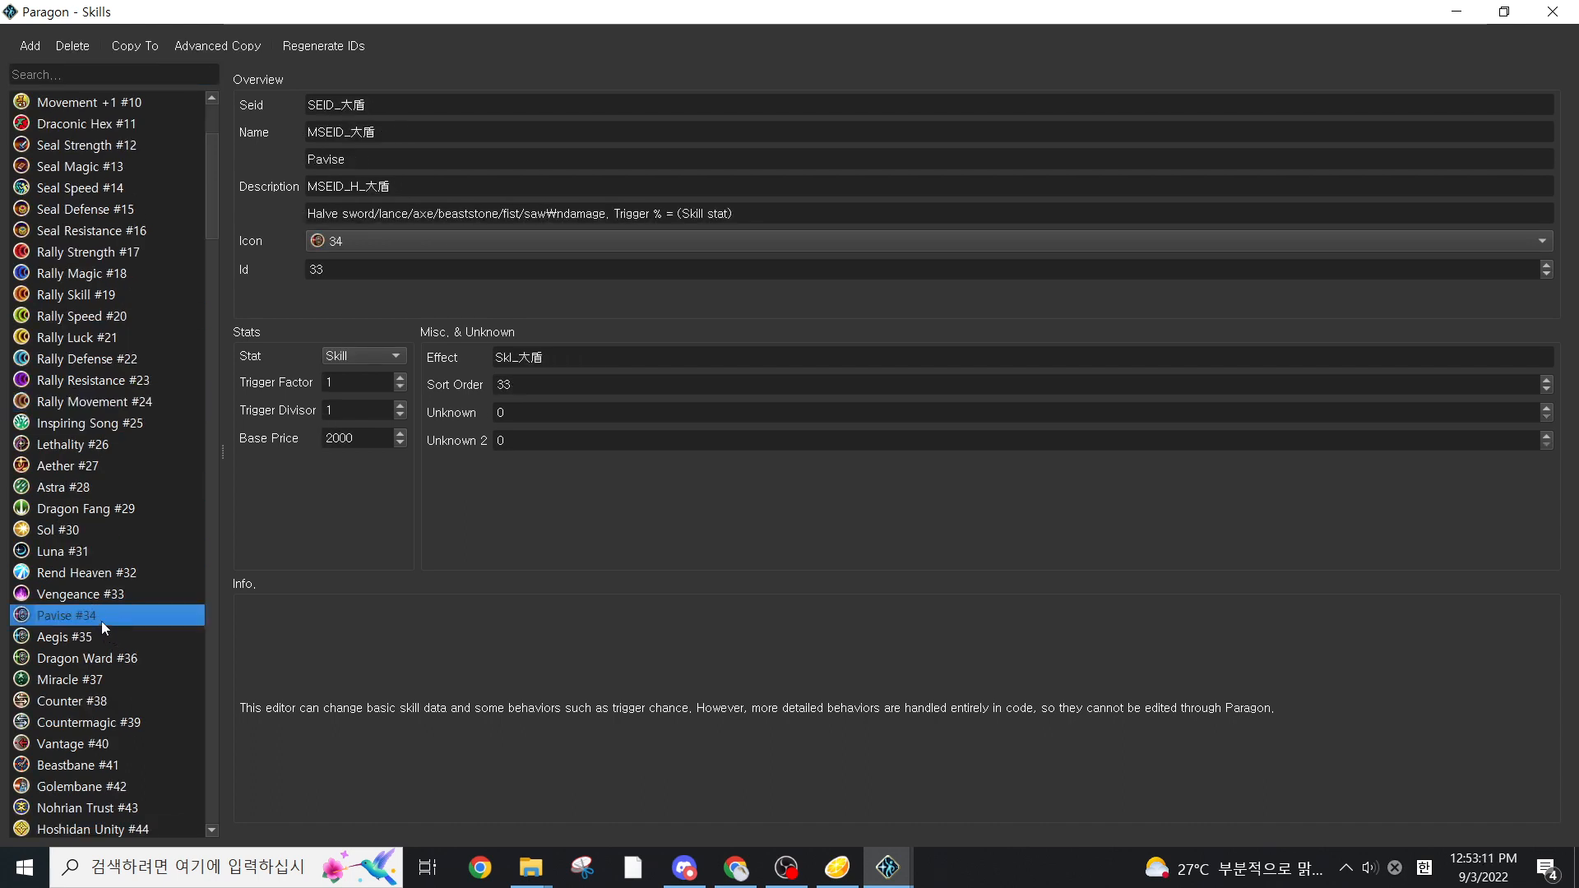
Examine the trigger stat, factor and divisor settings of Astra and Lethality, closing the Skills editor when done
{"action": "left_click", "coordinate": [131, 486]}
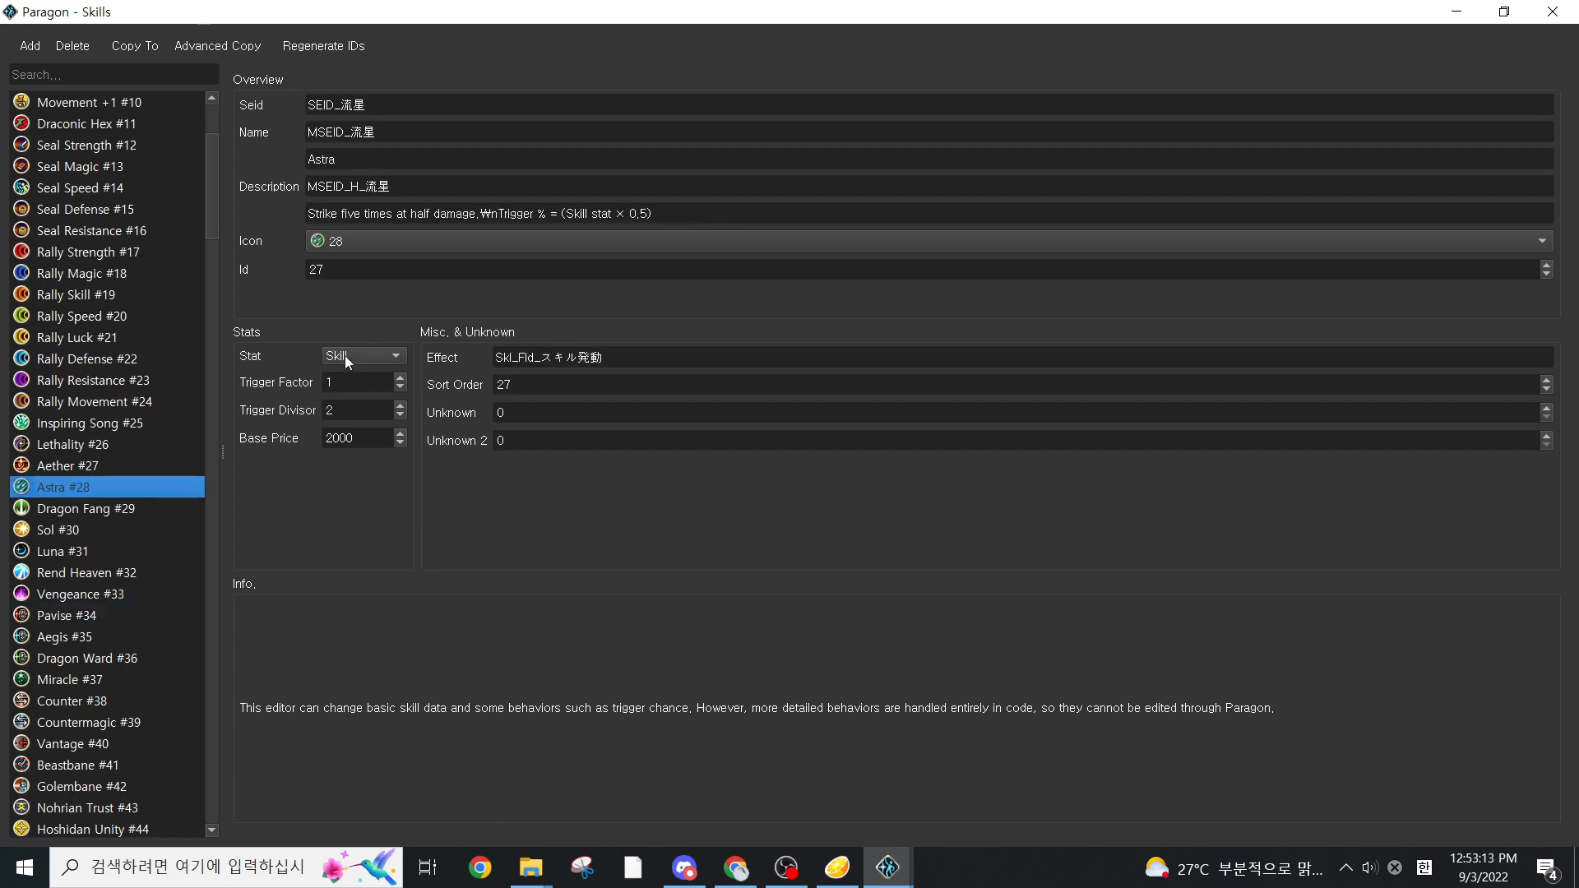
{"action": "left_click", "coordinate": [400, 355]}
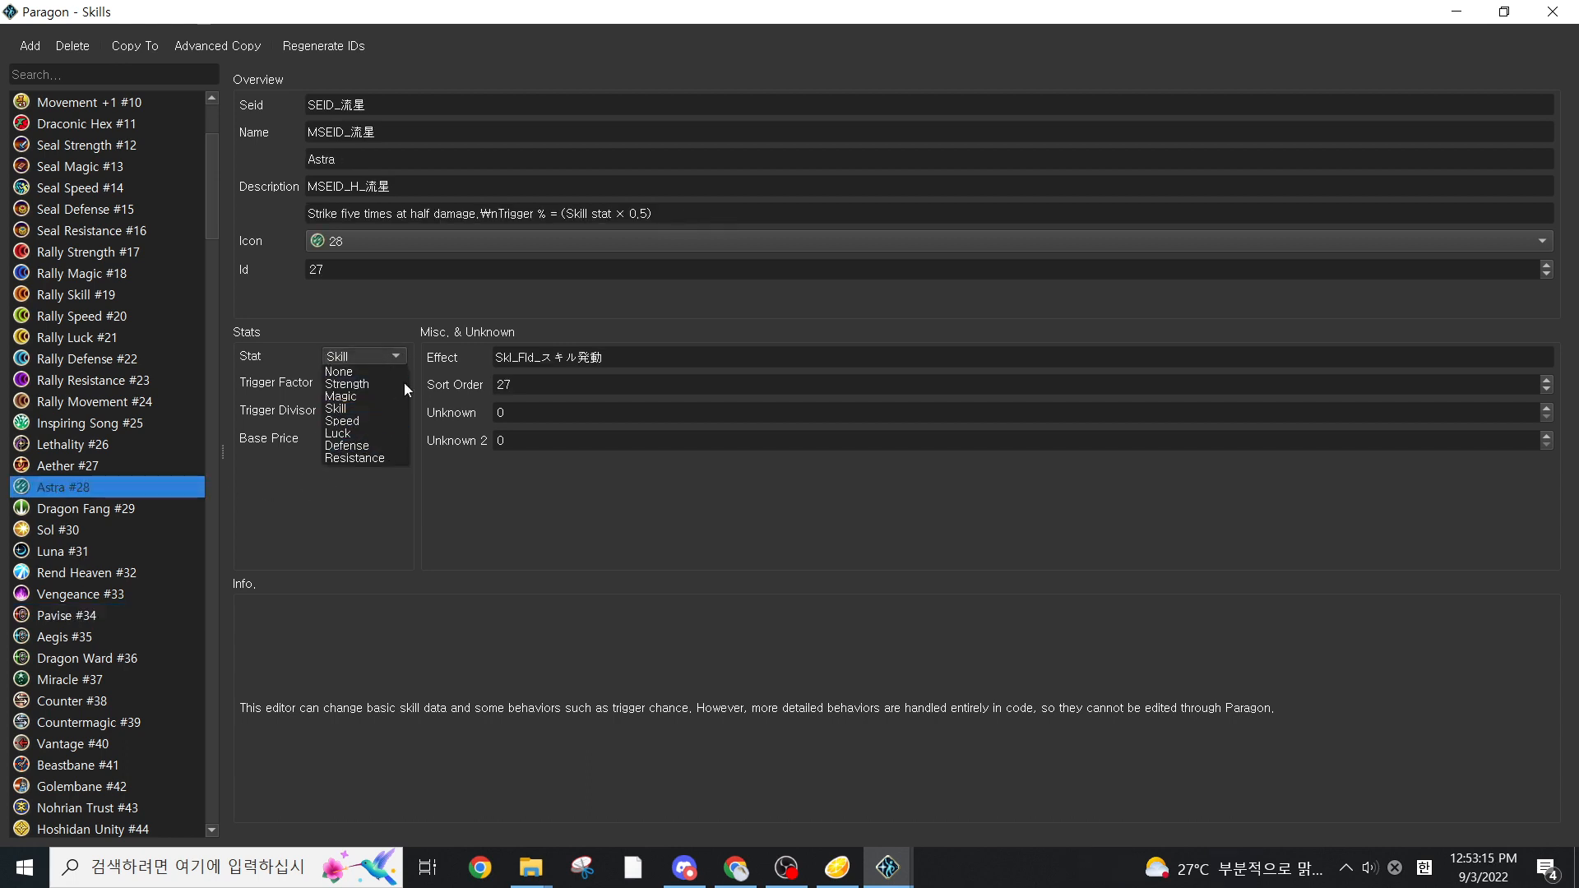
{"action": "left_click", "coordinate": [403, 473]}
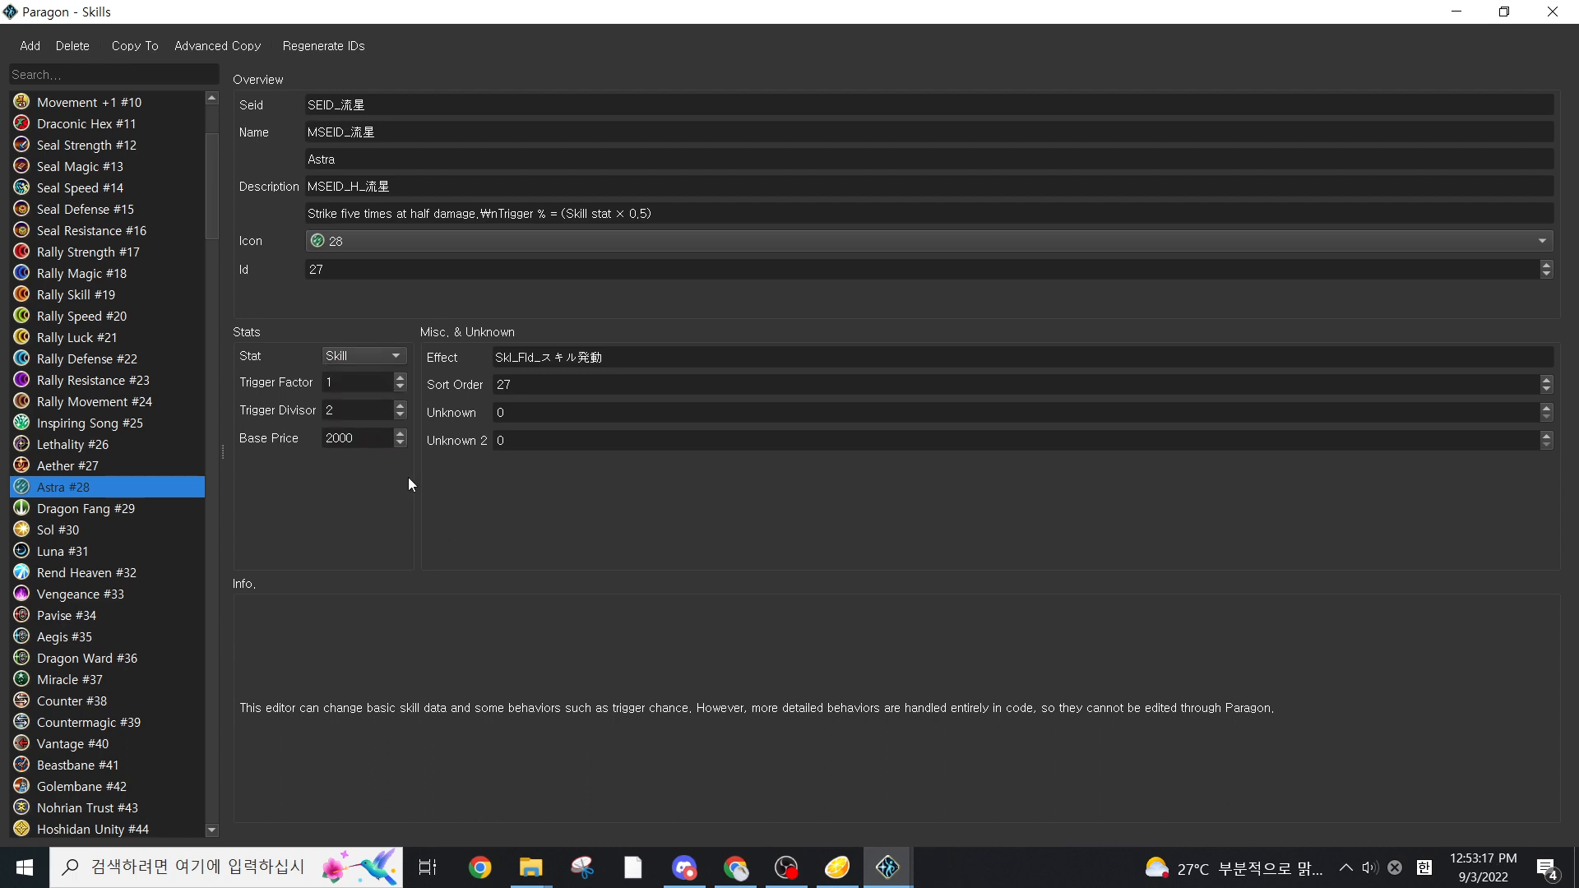
{"action": "left_click", "coordinate": [336, 409]}
{"action": "left_click", "coordinate": [362, 380]}
{"action": "left_click", "coordinate": [359, 412]}
{"action": "left_click", "coordinate": [111, 449]}
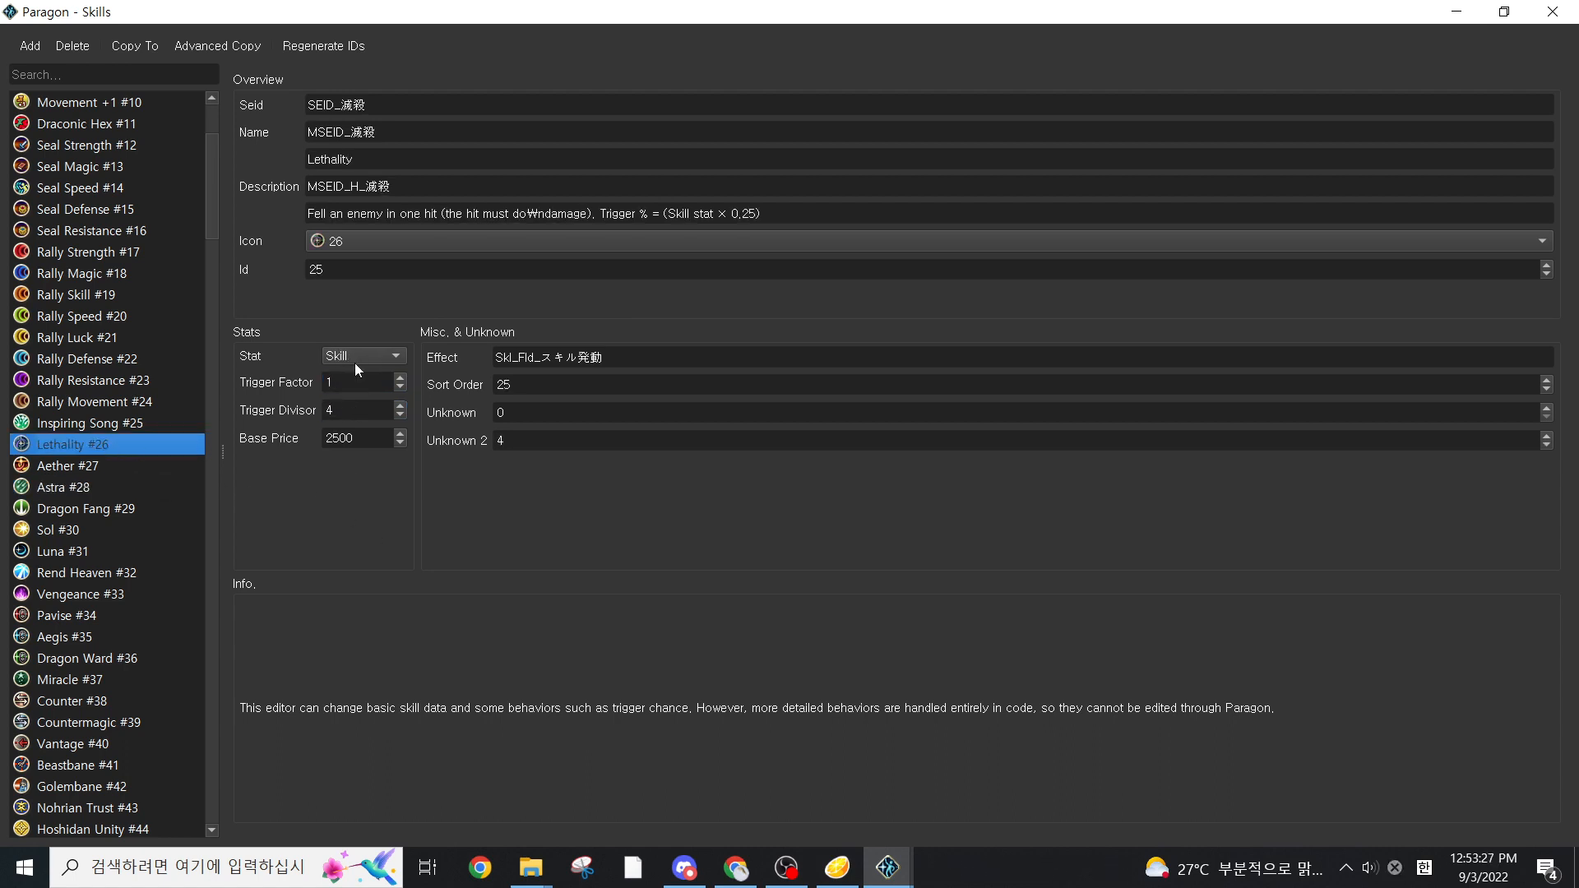
{"action": "left_click", "coordinate": [1552, 11]}
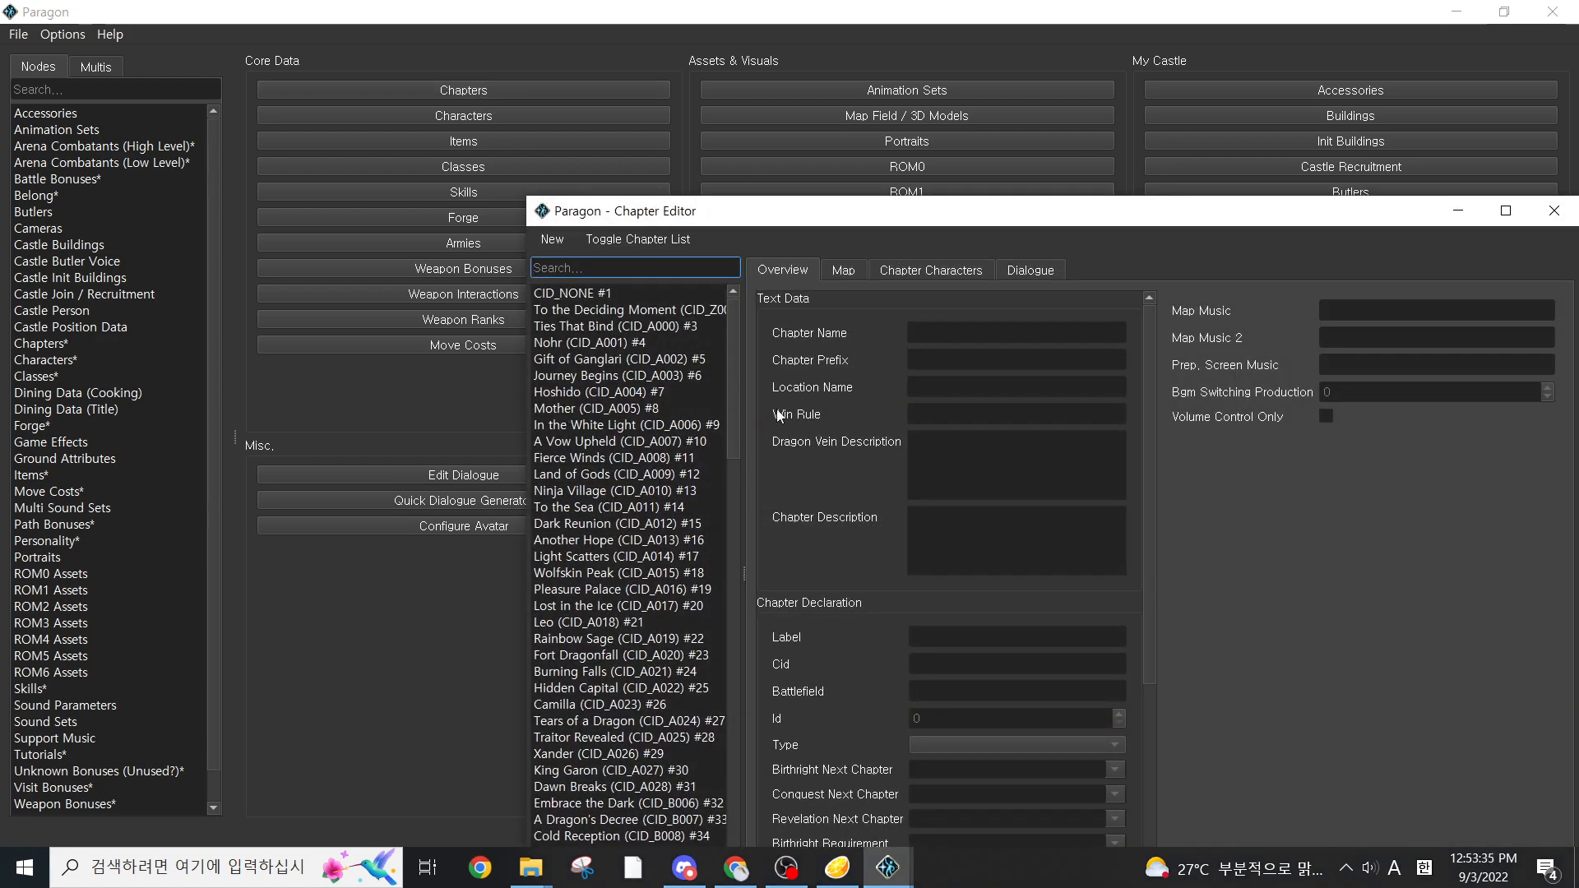
Show the Ninja Village (CID_A010) map in a maximized Chapter Editor and select the Mokushujin enemy spawn at coordinates 8, 8
{"action": "left_click", "coordinate": [843, 270]}
{"action": "left_click_drag", "start_coordinate": [1154, 202], "coordinate": [1159, 108]}
{"action": "left_click_drag", "start_coordinate": [1325, 121], "coordinate": [1236, 103]}
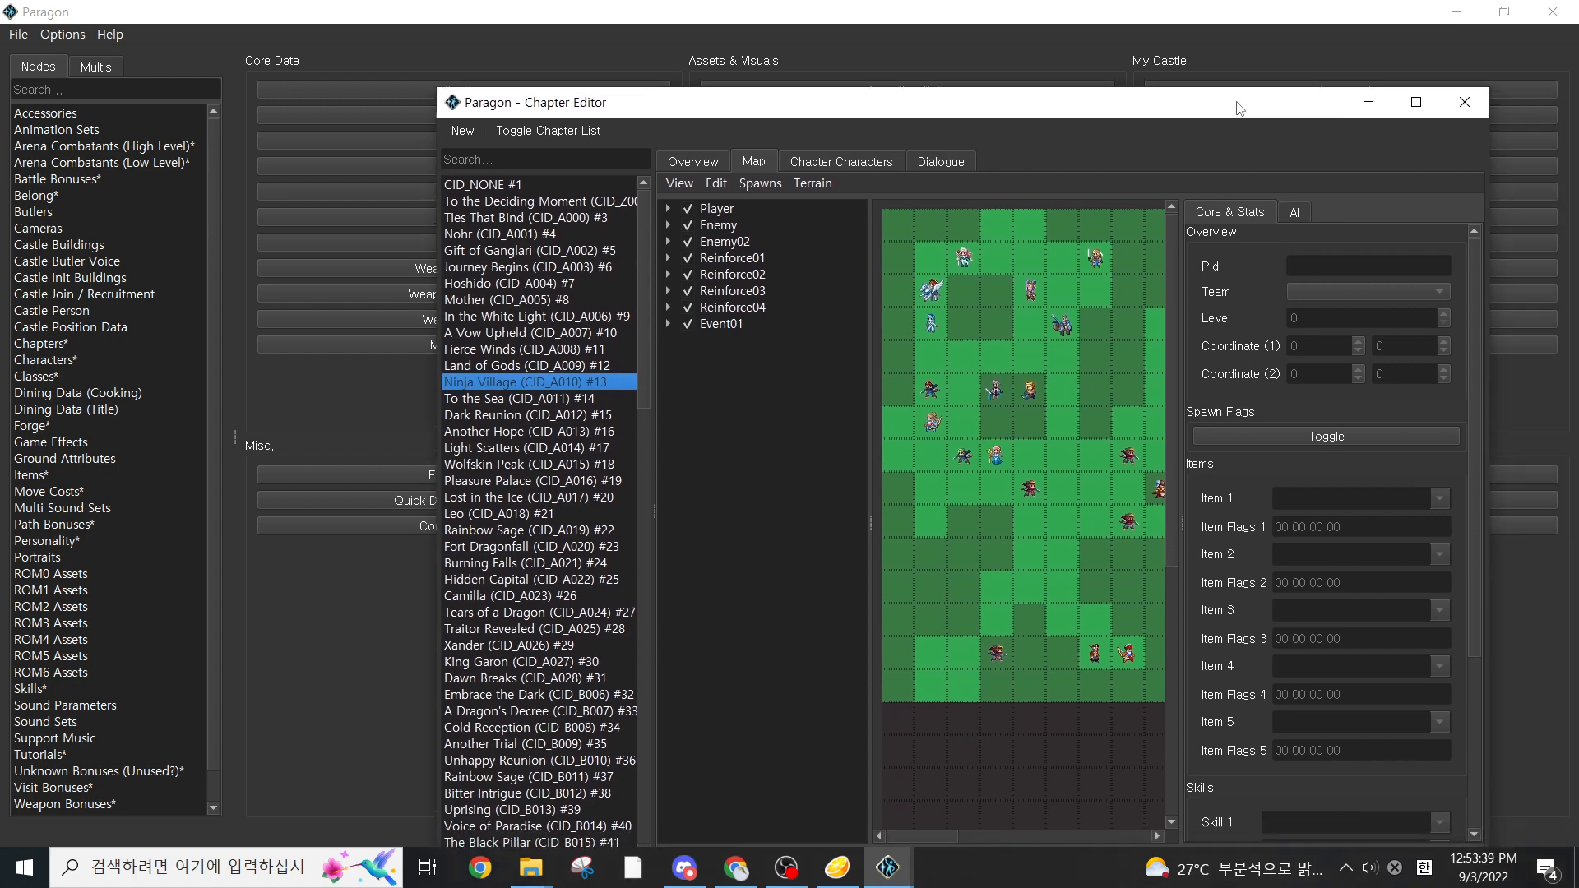
{"action": "left_click", "coordinate": [1429, 104]}
{"action": "left_click", "coordinate": [723, 398]}
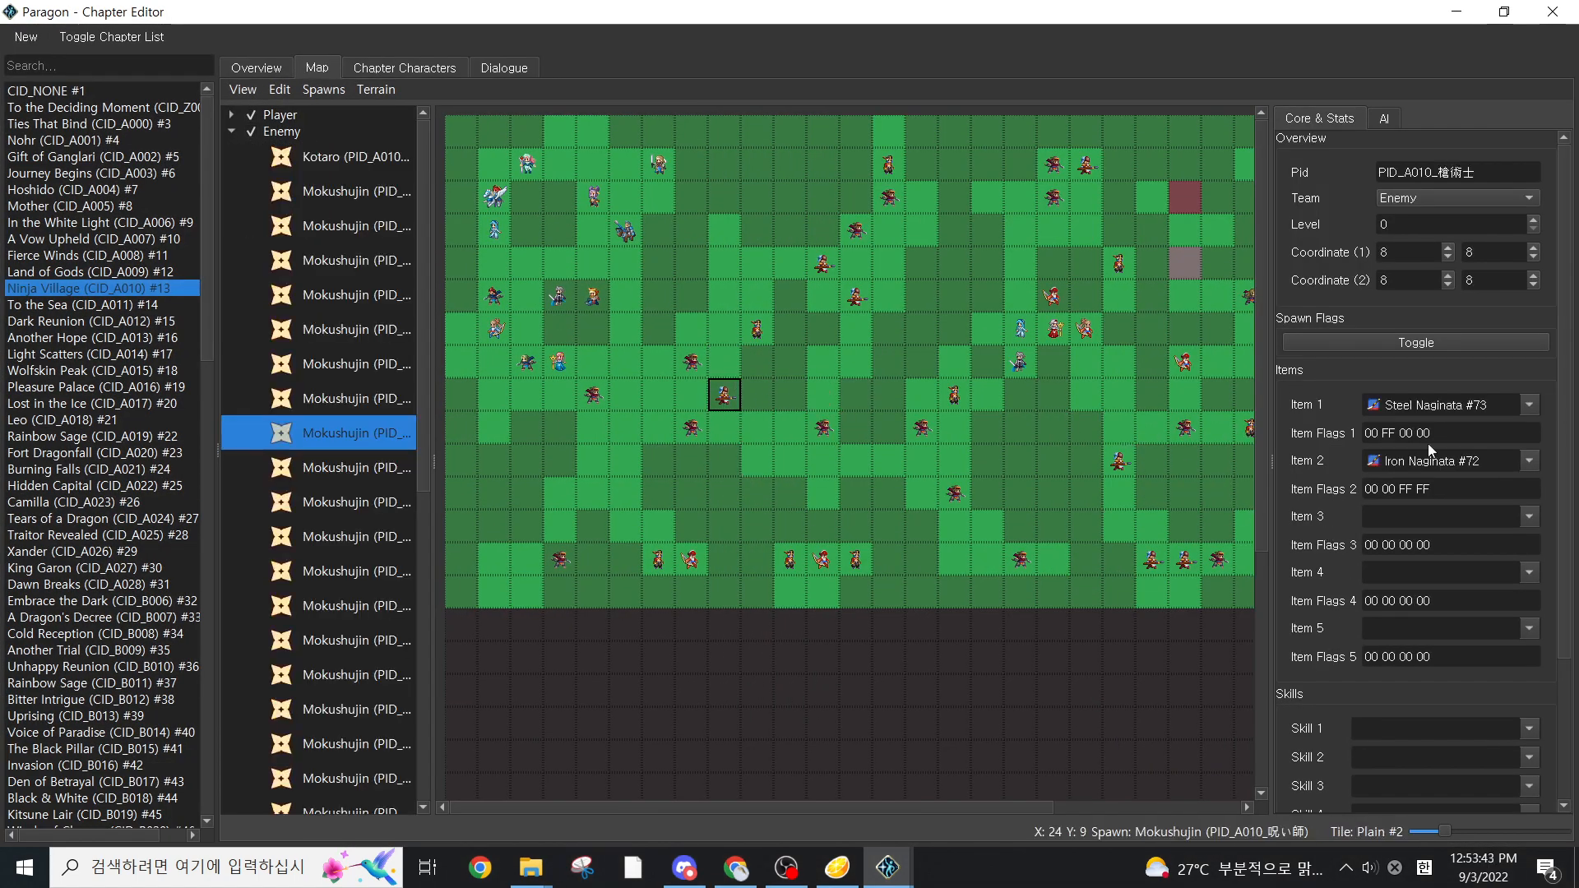
Assign Brave Lance #56 as Item 3 of the selected Mokushujin spawn
{"action": "left_click", "coordinate": [1530, 516]}
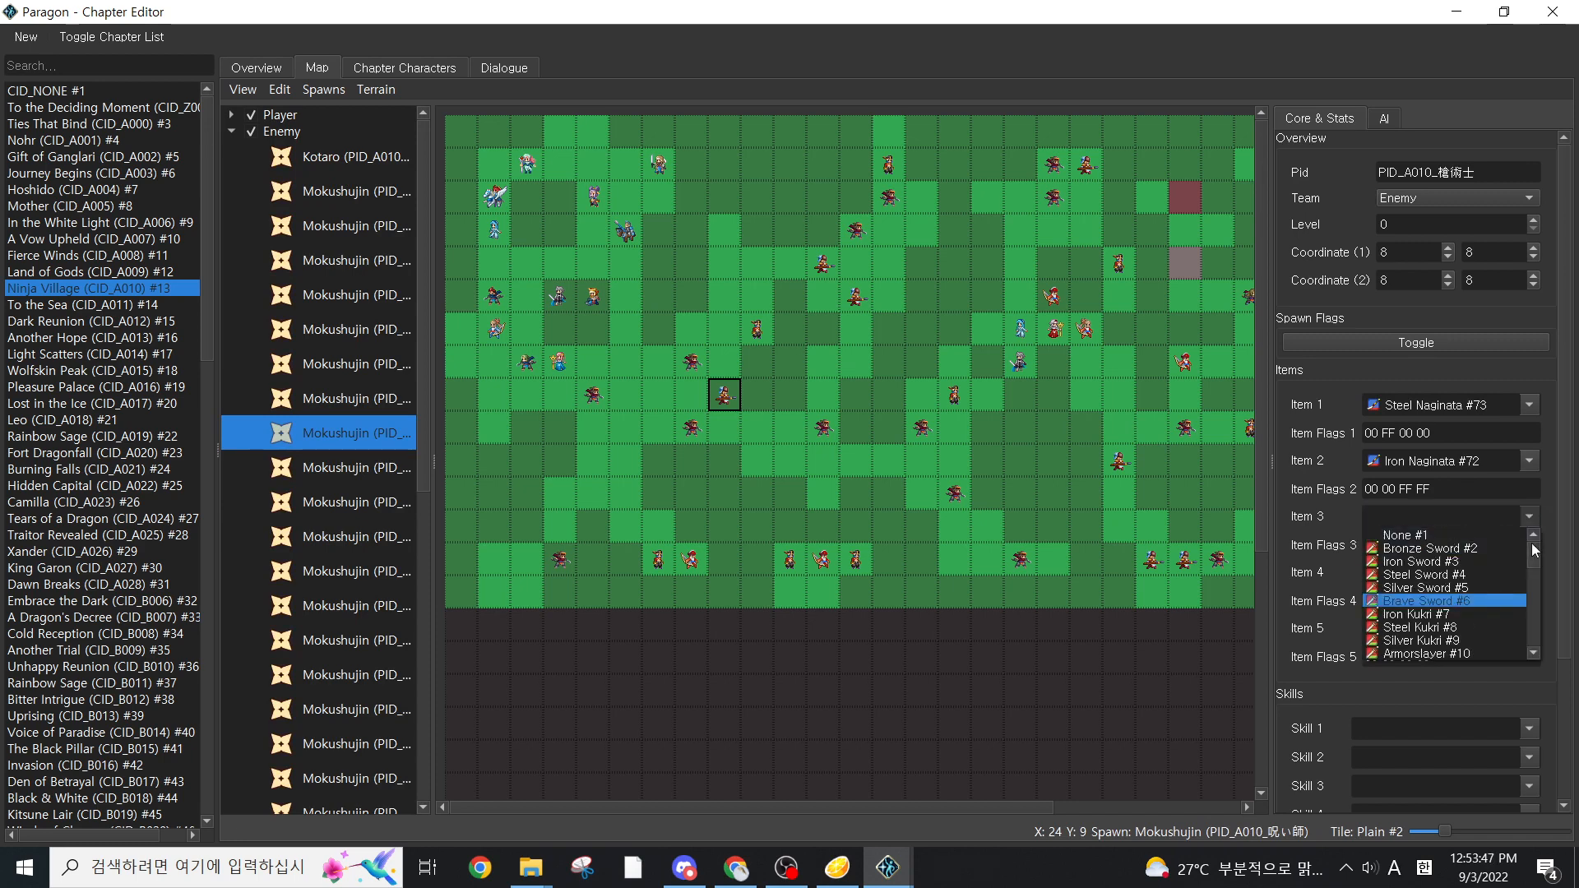
{"action": "key", "text": "Down"}
{"action": "key", "text": "Down"}
{"action": "key", "text": "Down"}
{"action": "key", "text": "Down"}
{"action": "key", "text": "Down"}
{"action": "key", "text": "Down"}
{"action": "key", "text": "Down"}
{"action": "key", "text": "Down"}
{"action": "key", "text": "Down"}
{"action": "key", "text": "Down"}
{"action": "key", "text": "Down"}
{"action": "key", "text": "Down"}
{"action": "key", "text": "Down"}
{"action": "key", "text": "Down"}
{"action": "key", "text": "Down"}
{"action": "key", "text": "Down"}
{"action": "key", "text": "o"}
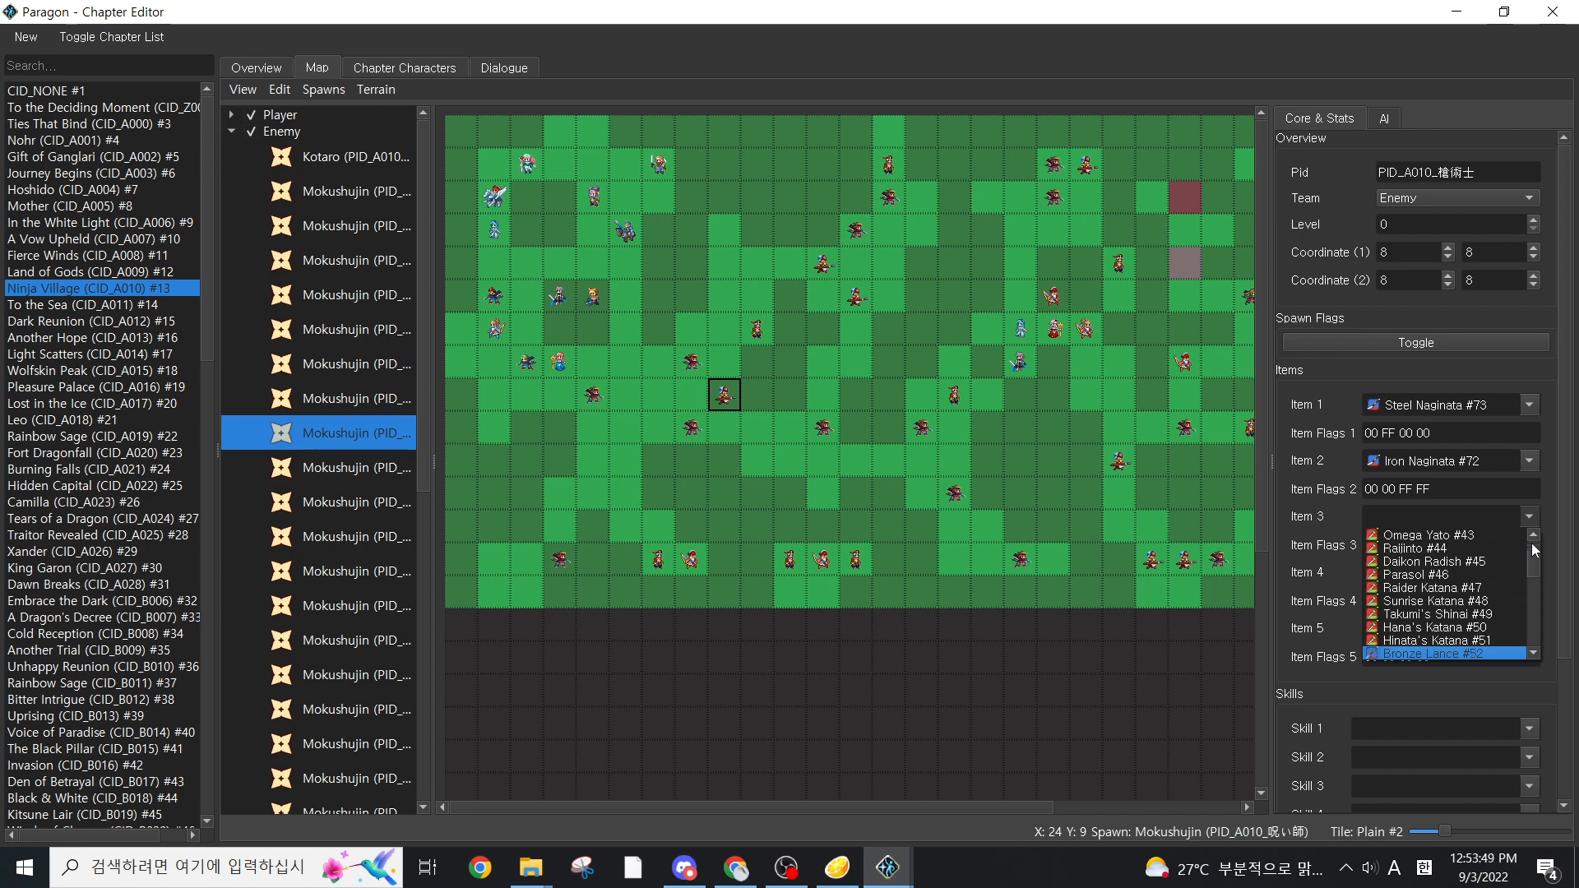
{"action": "scroll", "coordinate": [1445, 606], "scroll_direction": "down", "scroll_amount": 1}
{"action": "scroll", "coordinate": [1468, 639], "scroll_direction": "down", "scroll_amount": 2}
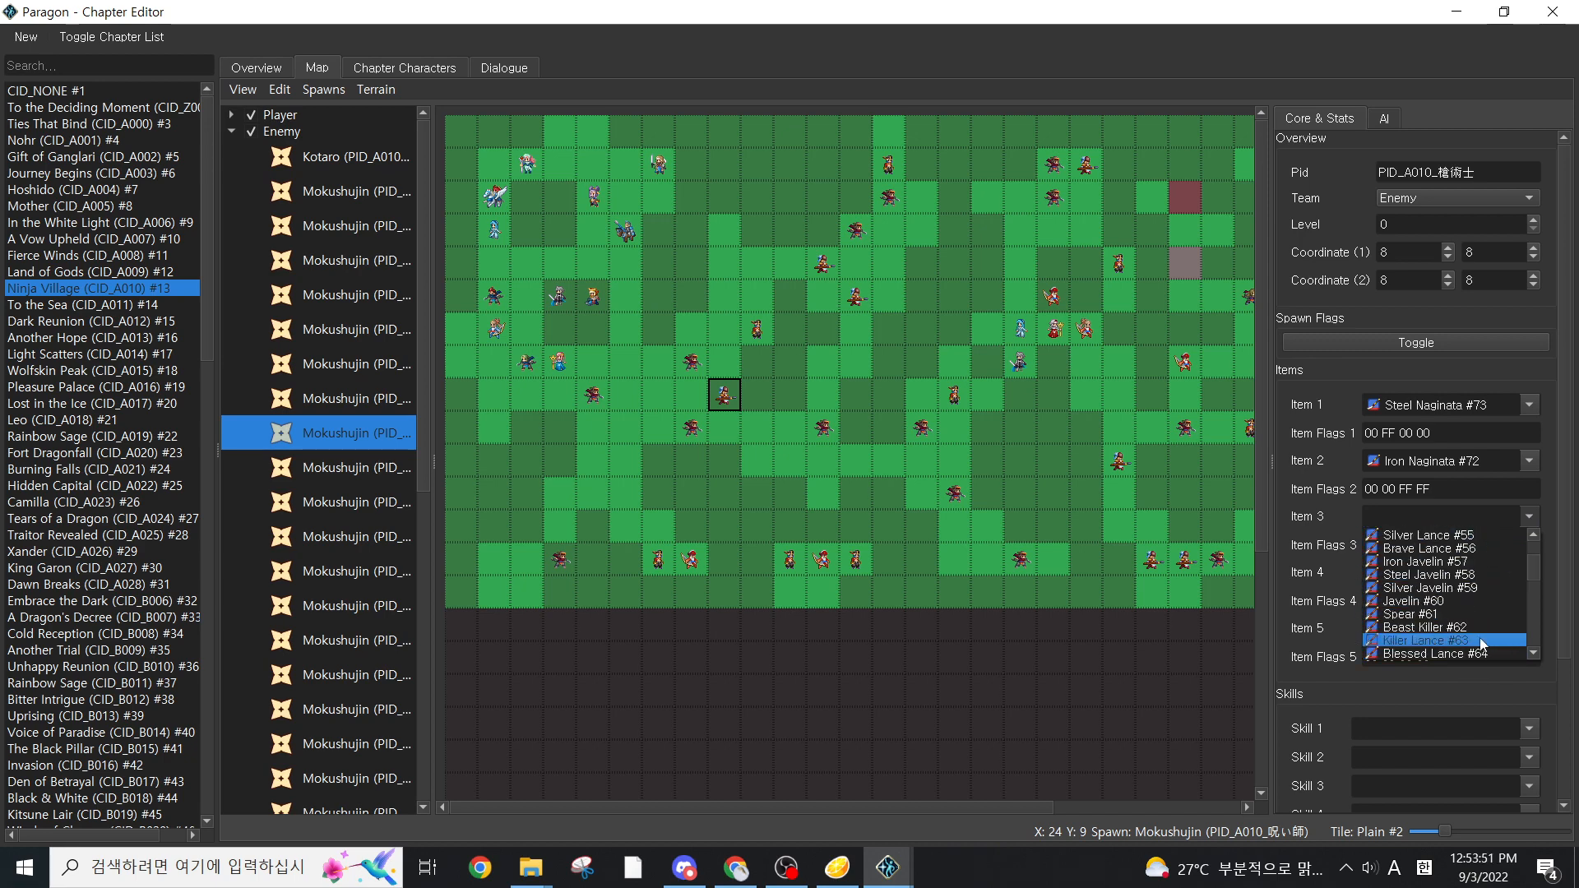
{"action": "left_click", "coordinate": [1447, 571]}
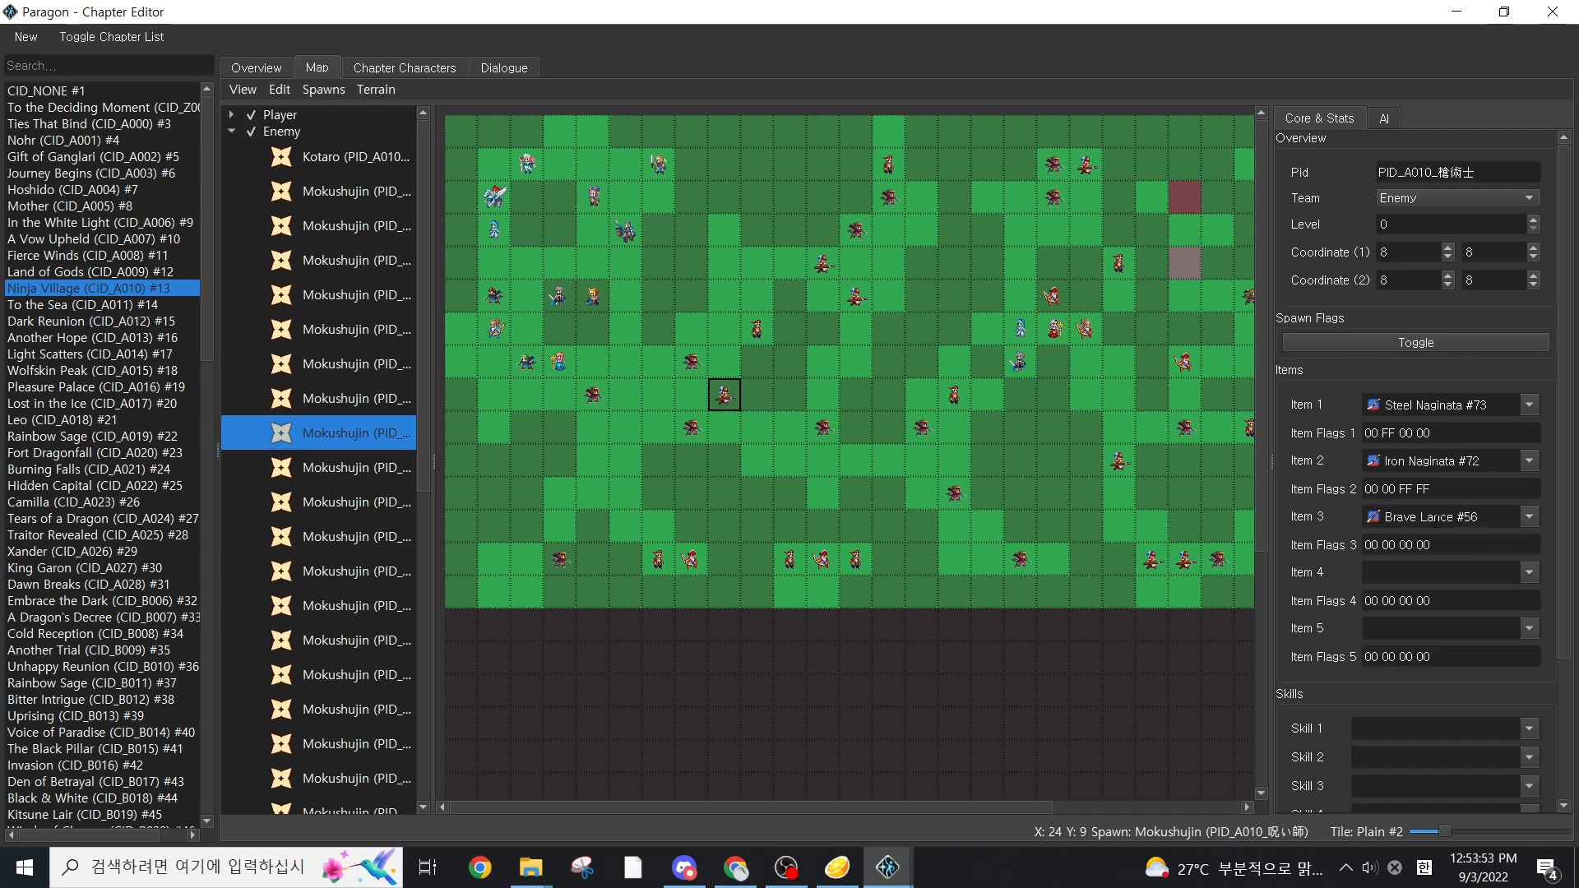
Close the Chapter Editor after a look at the spawn's skill slots, and save the project
{"action": "scroll", "coordinate": [1339, 580], "scroll_direction": "down", "scroll_amount": 2}
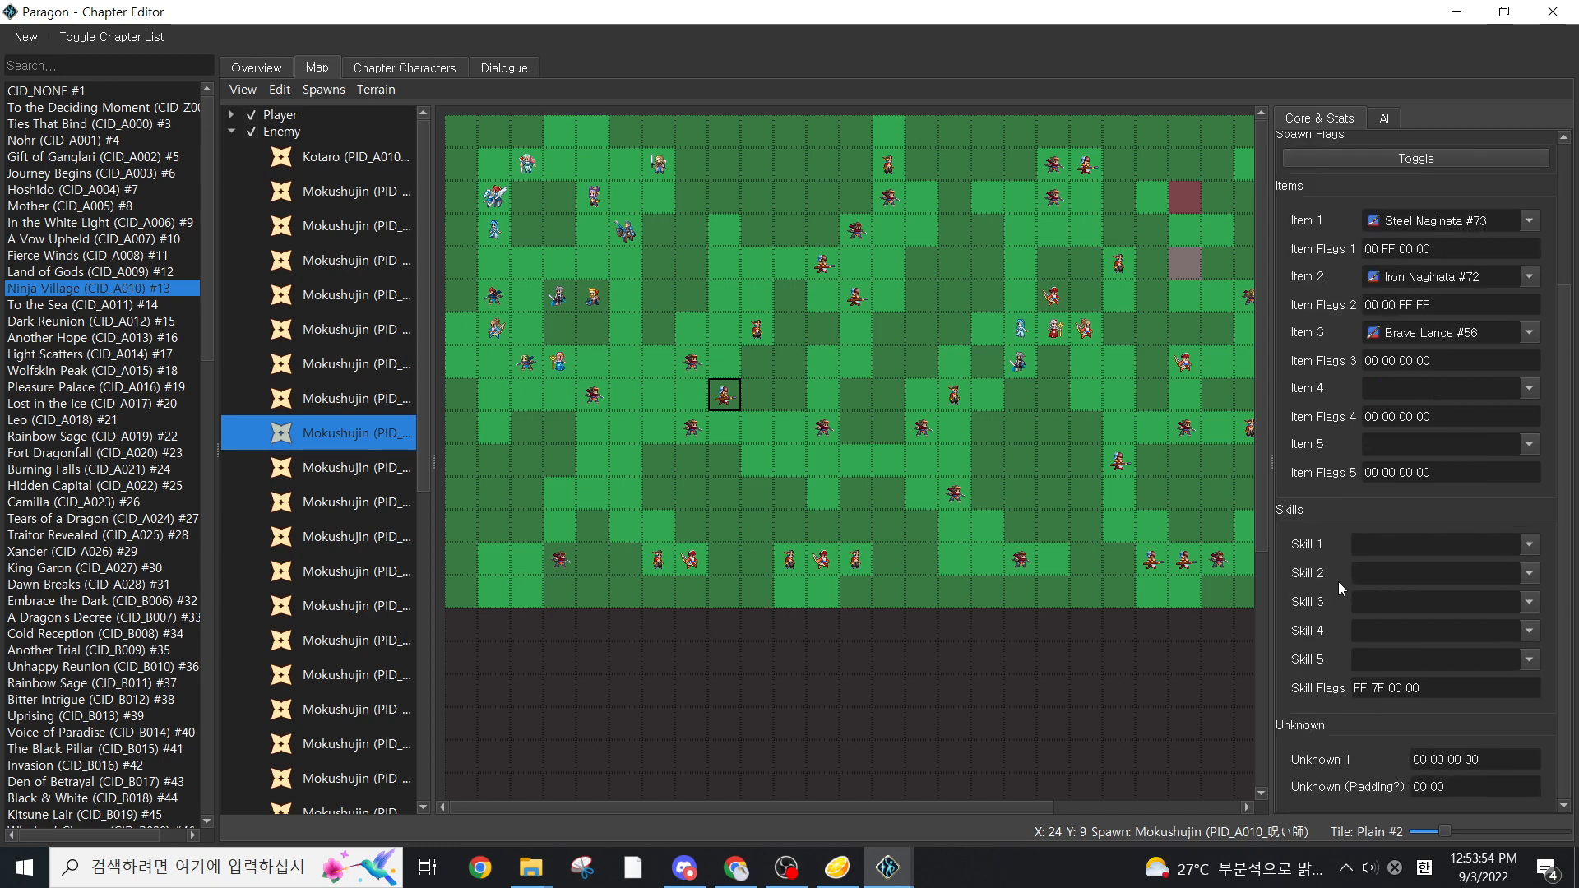
{"action": "scroll", "coordinate": [1338, 580], "scroll_direction": "up", "scroll_amount": 2}
{"action": "left_click", "coordinate": [1554, 11]}
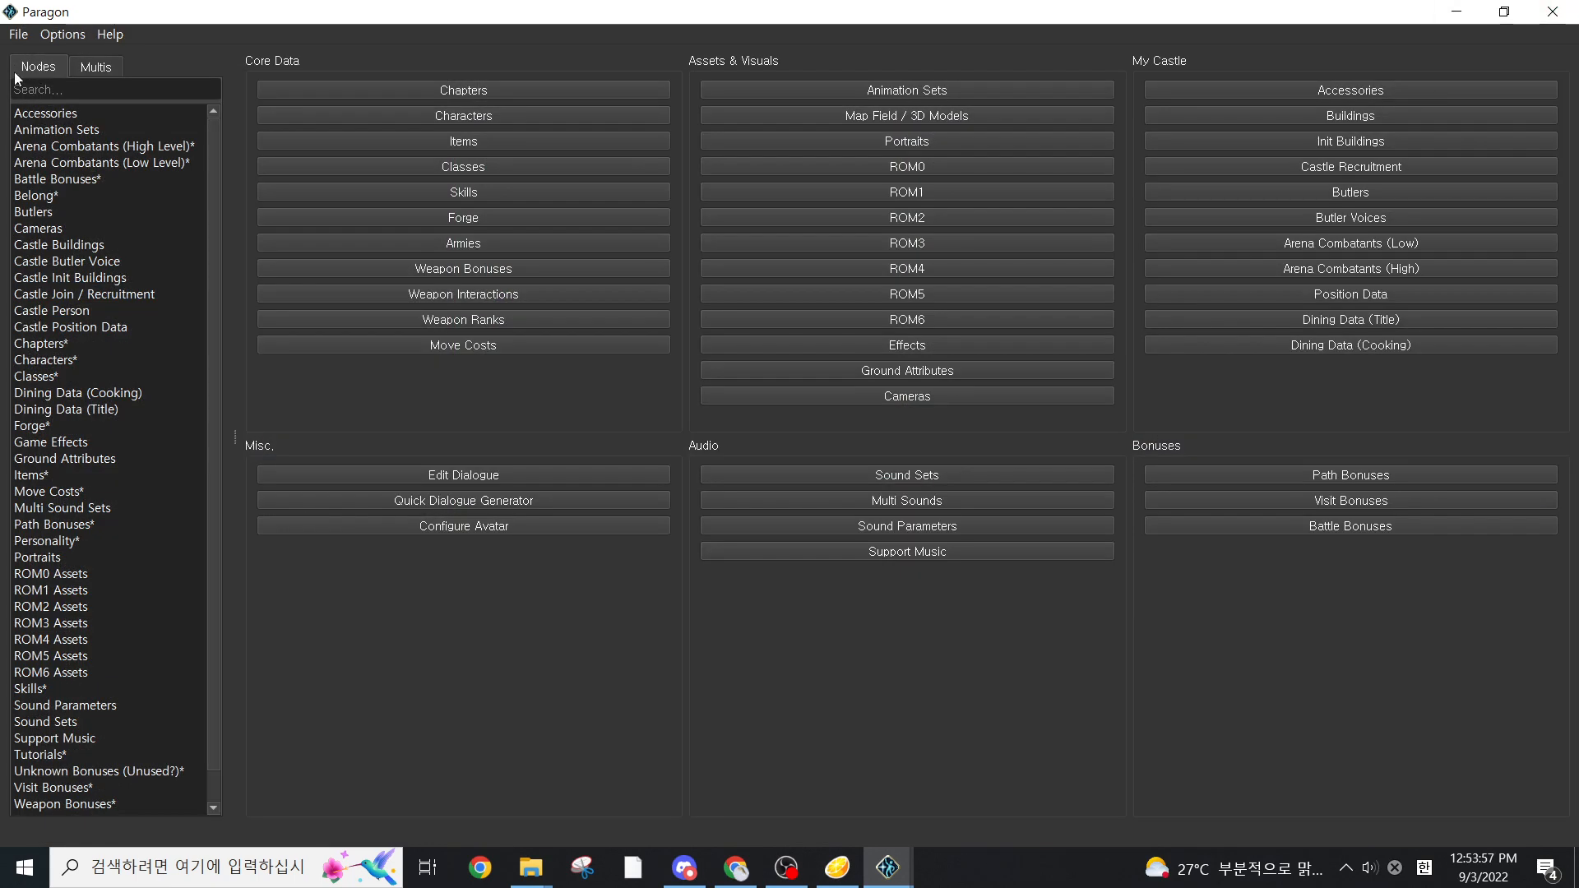
{"action": "left_click", "coordinate": [18, 35]}
{"action": "left_click", "coordinate": [48, 71]}
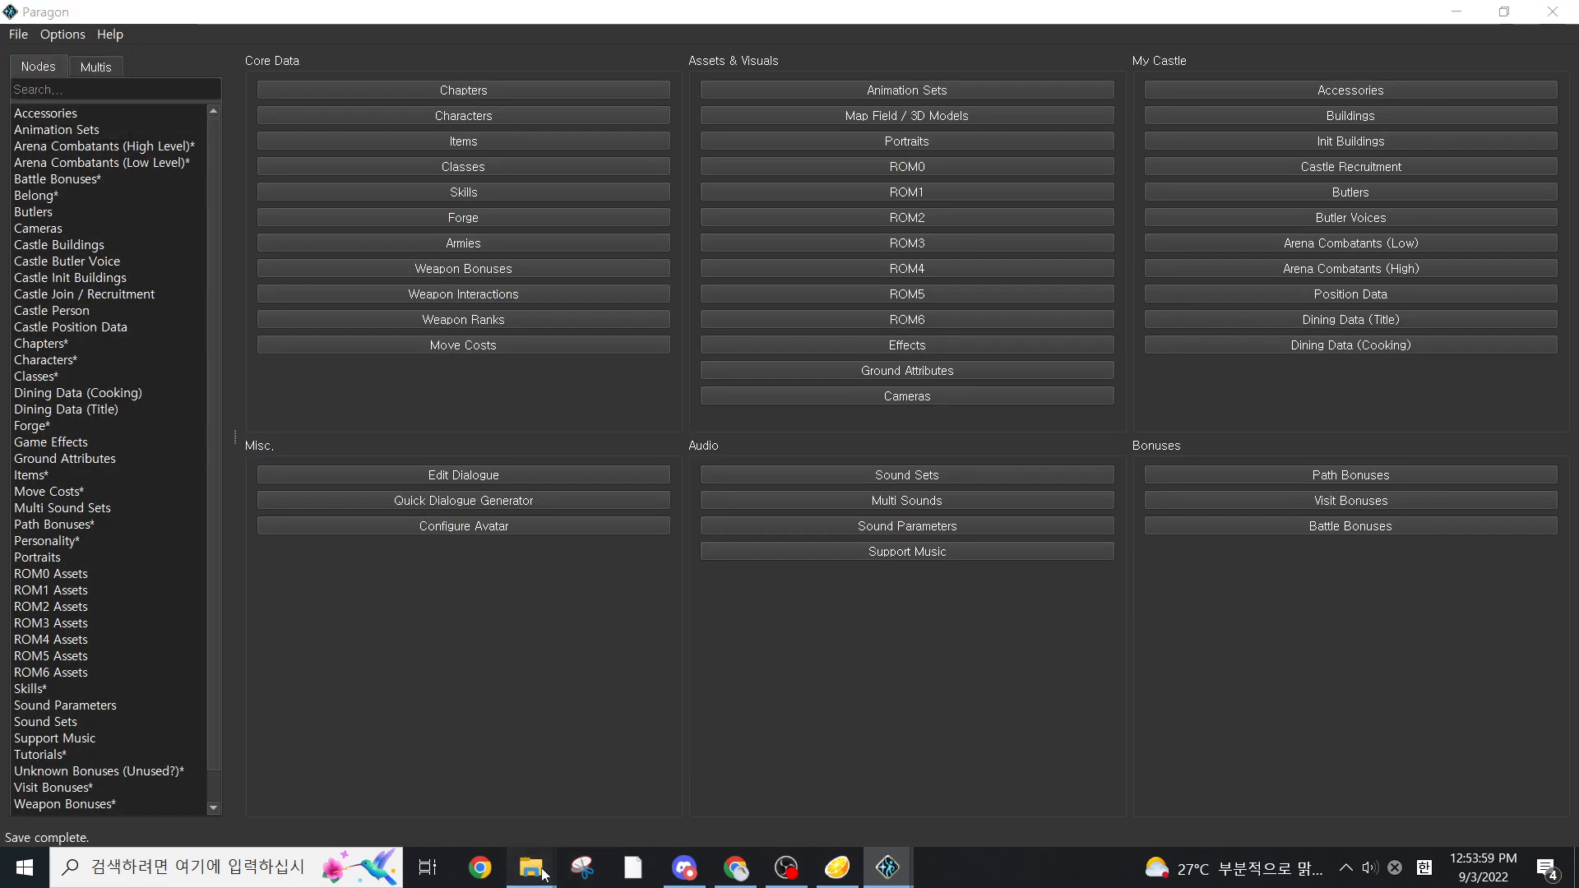
Switch to File Explorer and check the chapter files in the map\config folder of "my mod"
{"action": "mouse_move", "coordinate": [530, 867]}
{"action": "left_click", "coordinate": [763, 788]}
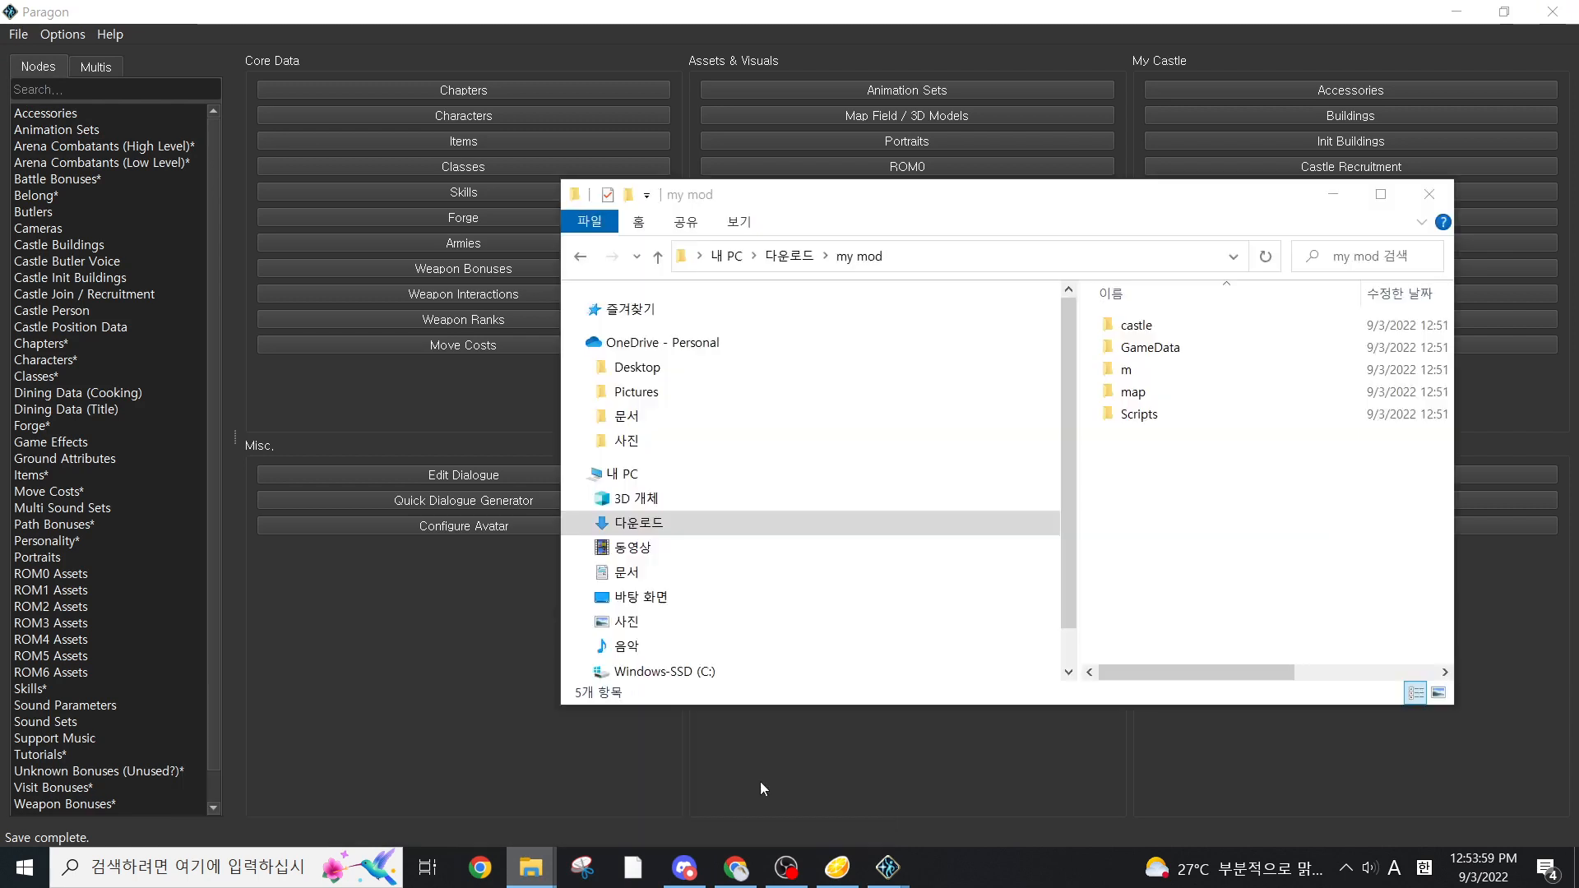
{"action": "double_click", "coordinate": [1142, 392]}
{"action": "double_click", "coordinate": [1199, 329]}
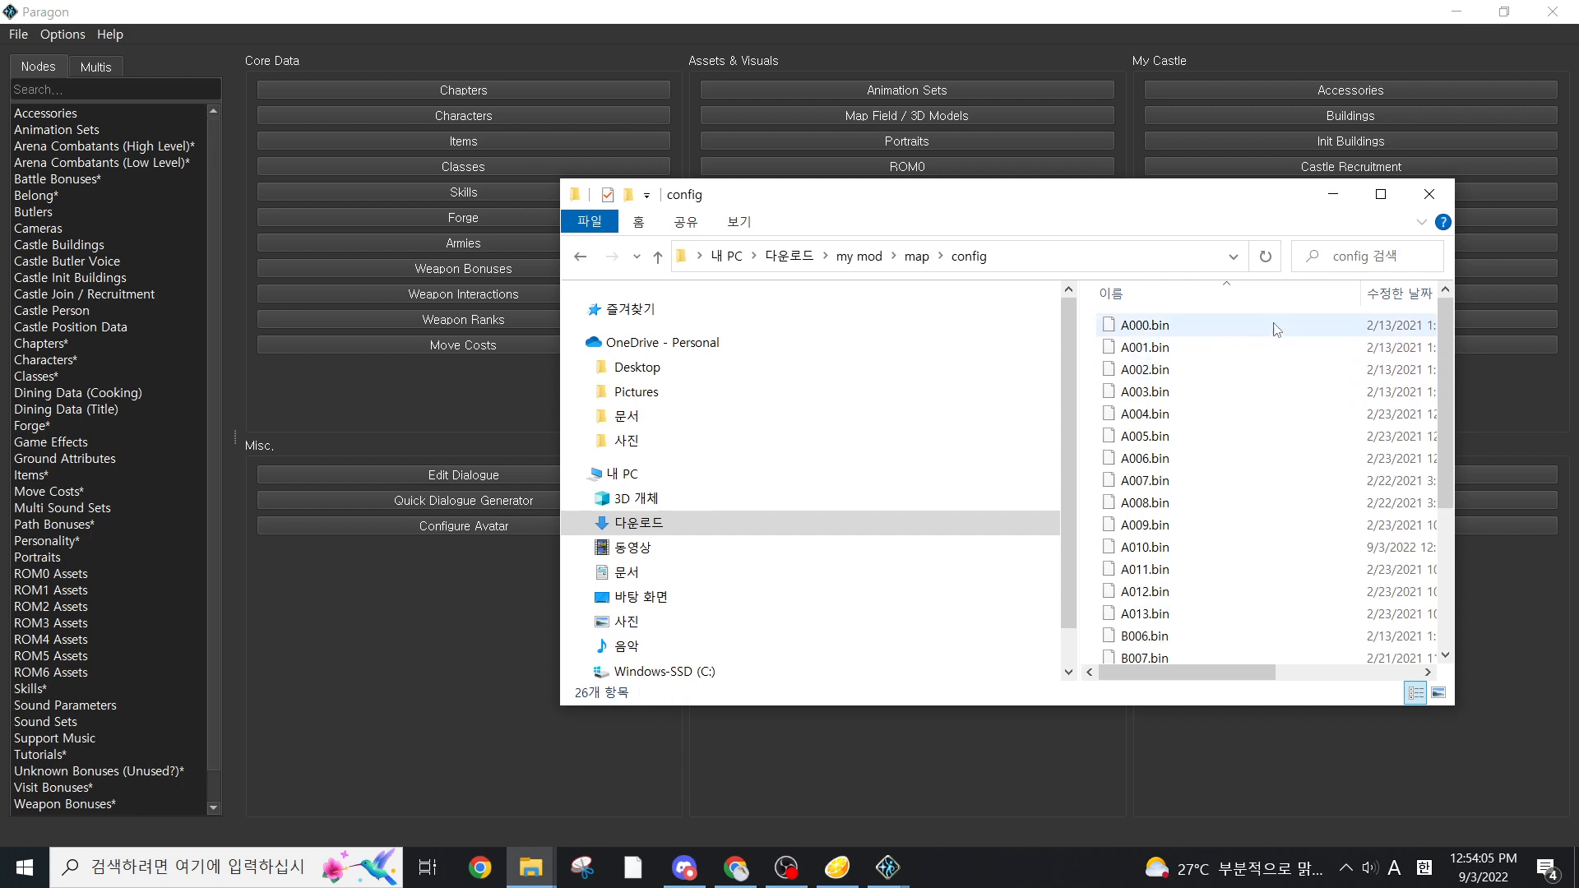
{"action": "left_click", "coordinate": [1381, 194]}
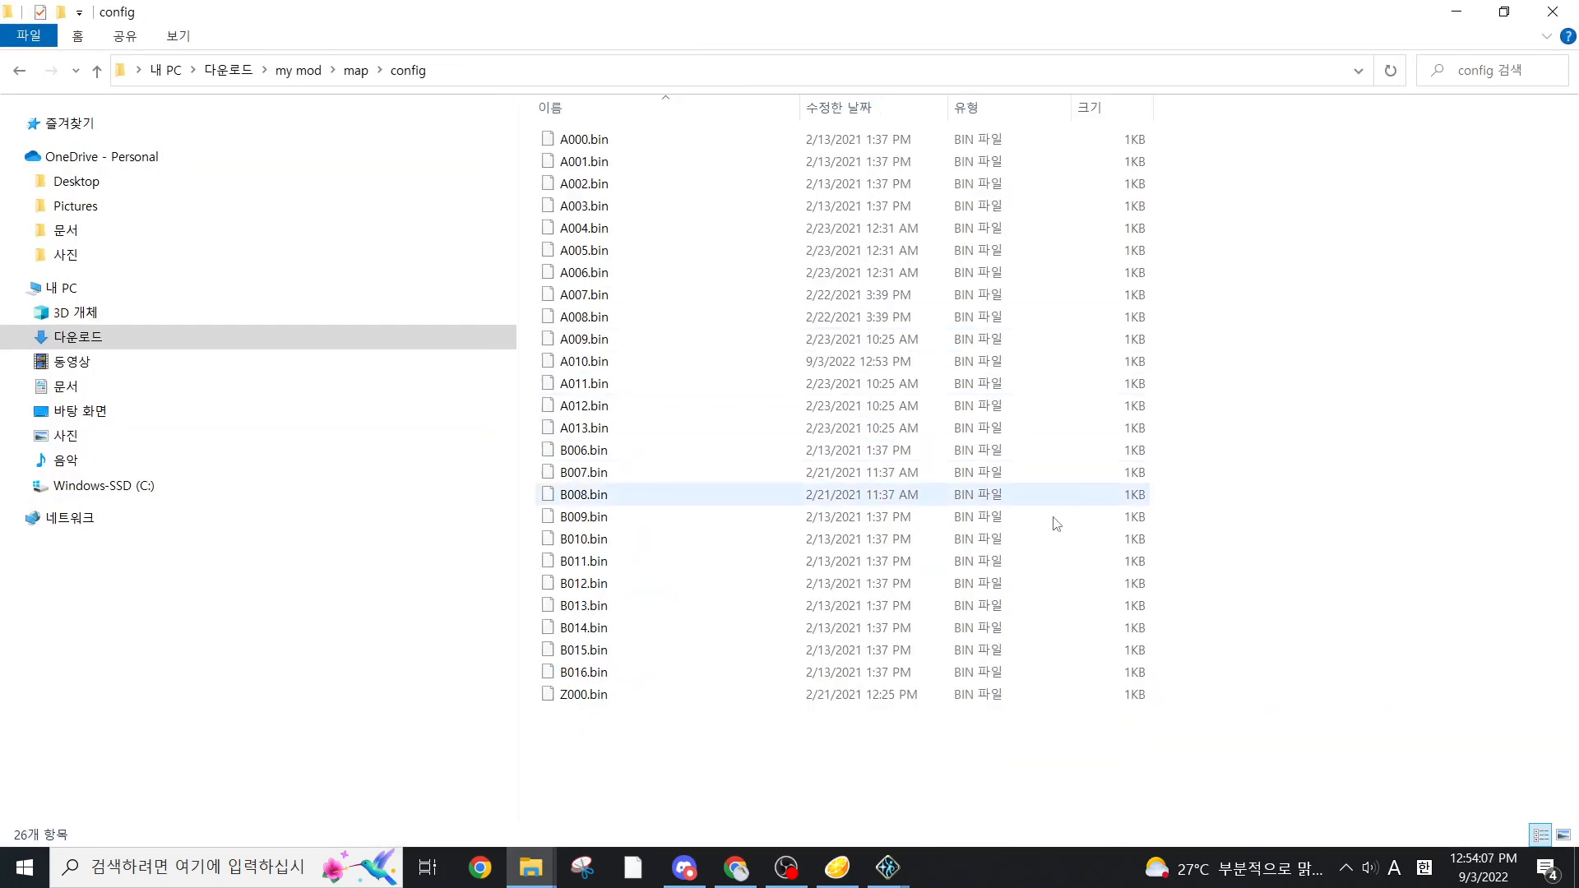
{"action": "key", "text": "BackSpace"}
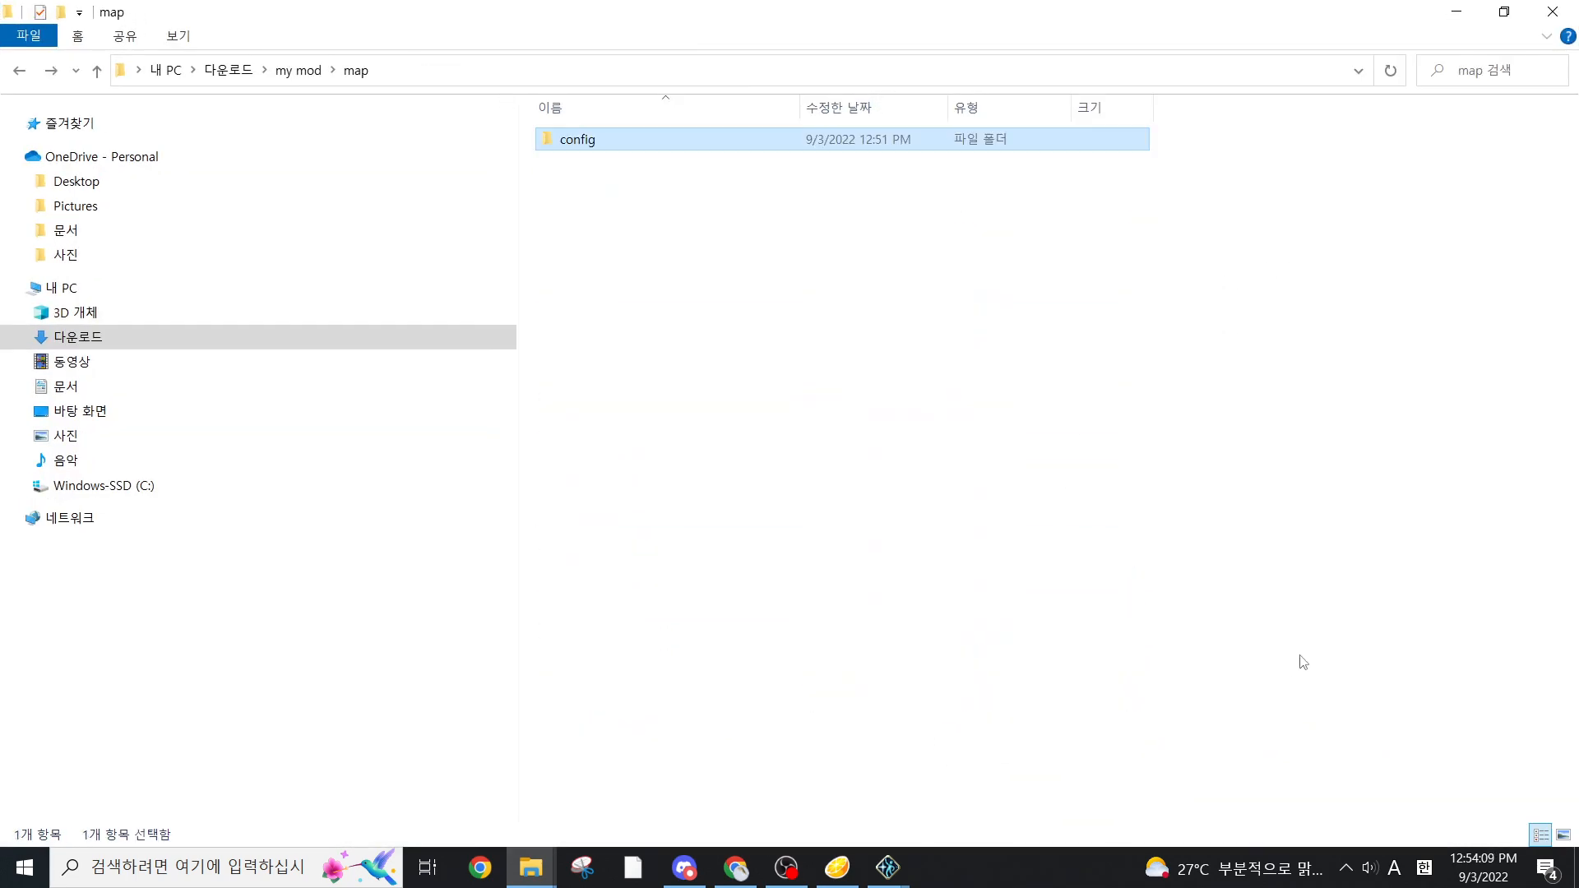
{"action": "key", "text": "BackSpace"}
{"action": "key", "text": "Return"}
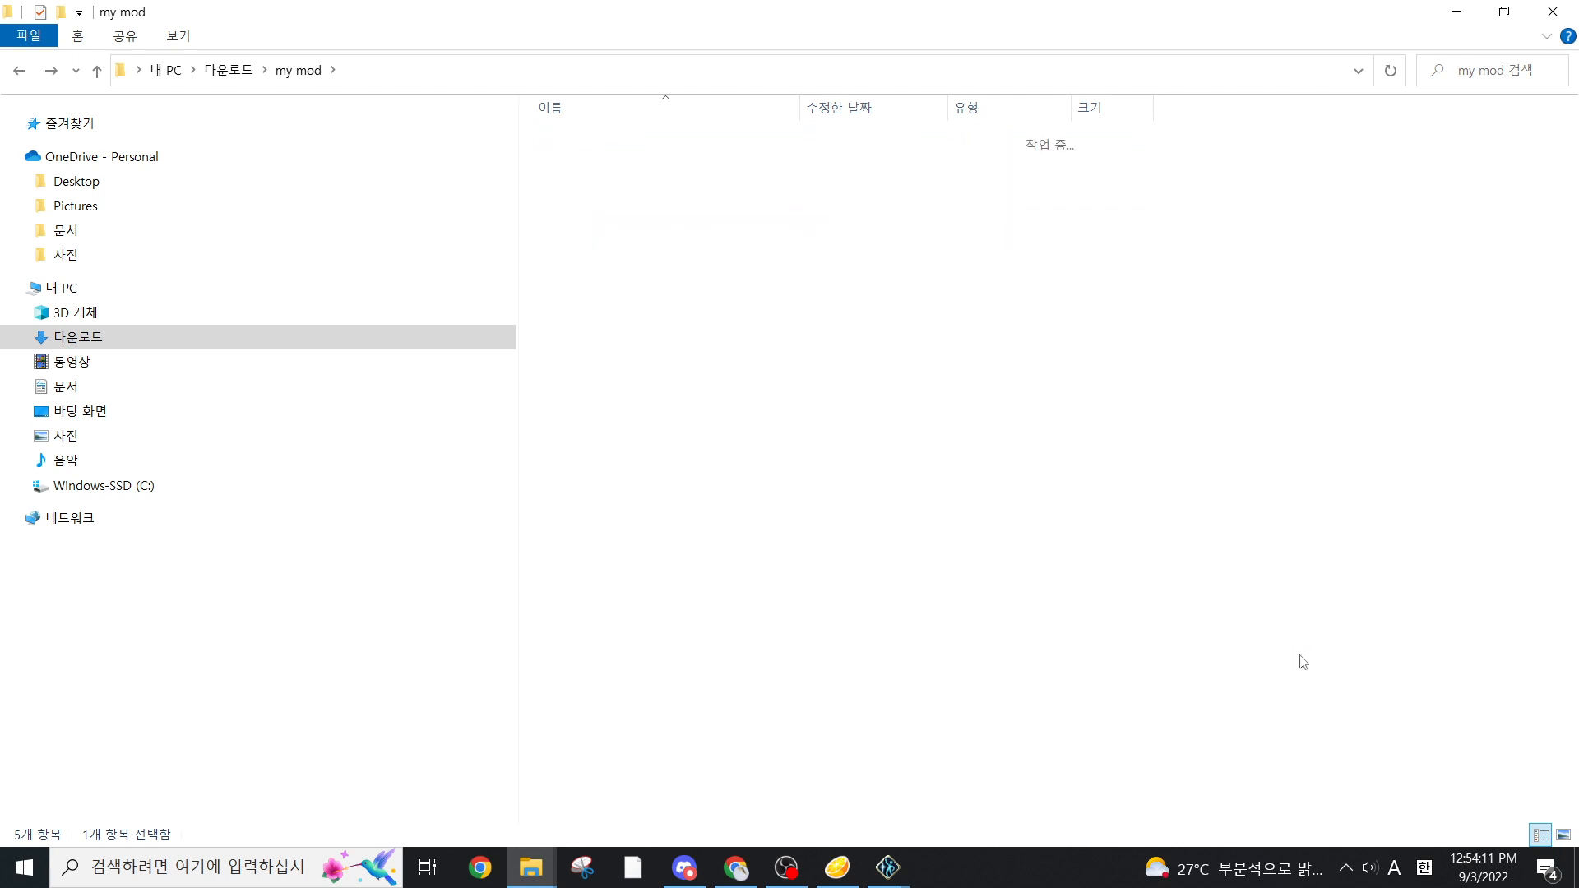
{"action": "key", "text": "Return"}
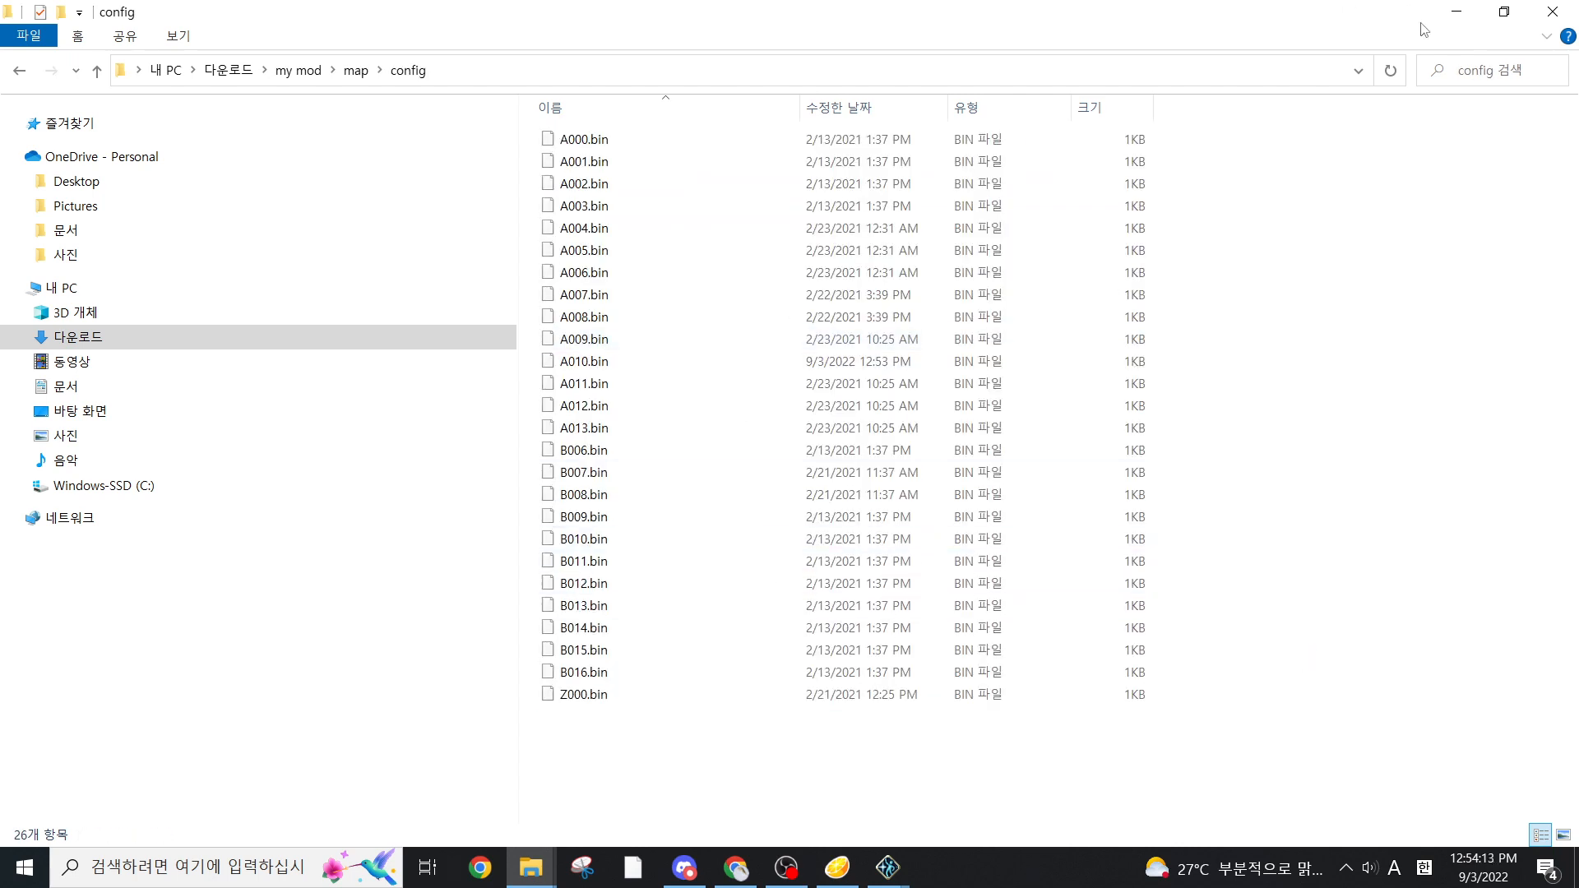
Return to the "my mod" folder in Downloads and copy its castle, GameData, m, map and Scripts folders
{"action": "left_click", "coordinate": [86, 343]}
{"action": "double_click", "coordinate": [633, 229]}
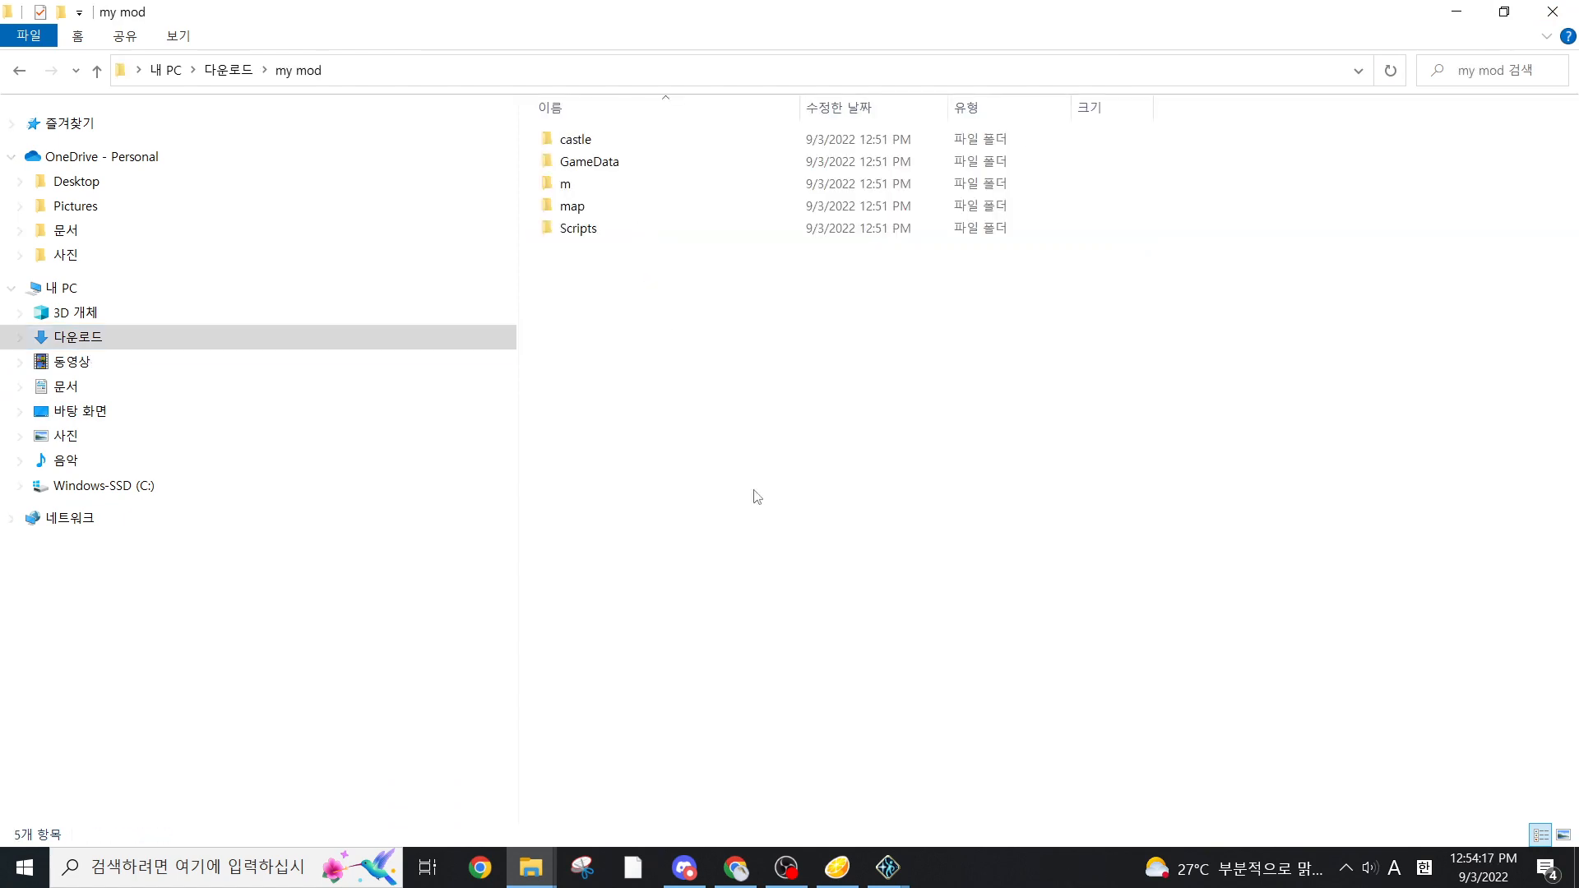
{"action": "left_click_drag", "start_coordinate": [755, 500], "coordinate": [1019, 59]}
{"action": "left_click_drag", "start_coordinate": [960, 8], "coordinate": [720, 257]}
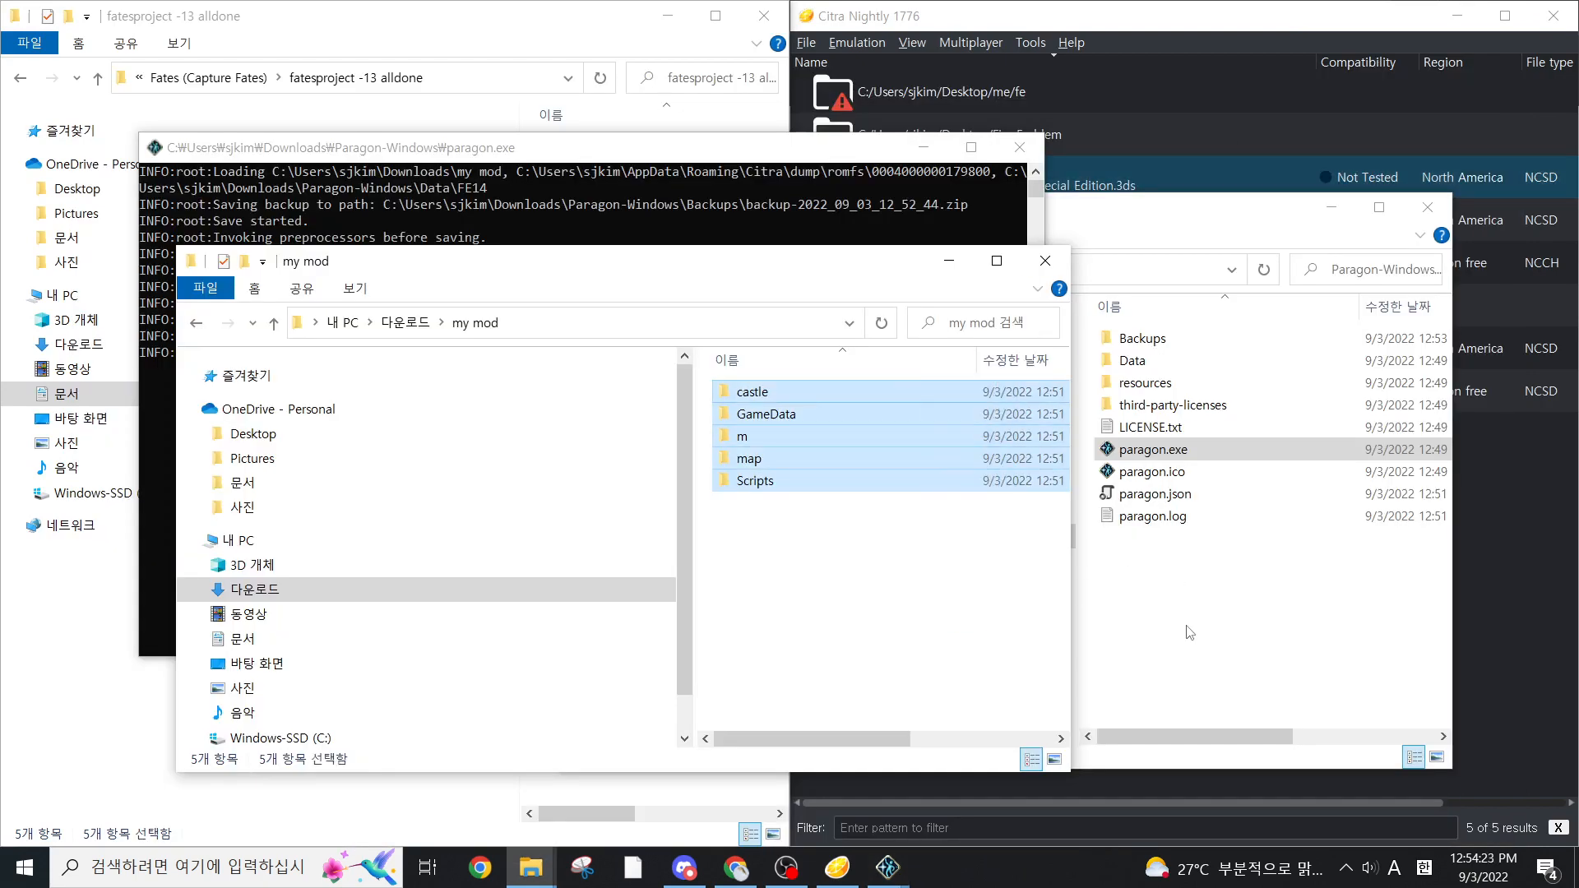
Switch to Citra, open the mods location of Fire Emblem Fates, and delete the existing romfs folder there
{"action": "left_click", "coordinate": [1256, 575]}
{"action": "left_click", "coordinate": [1518, 702]}
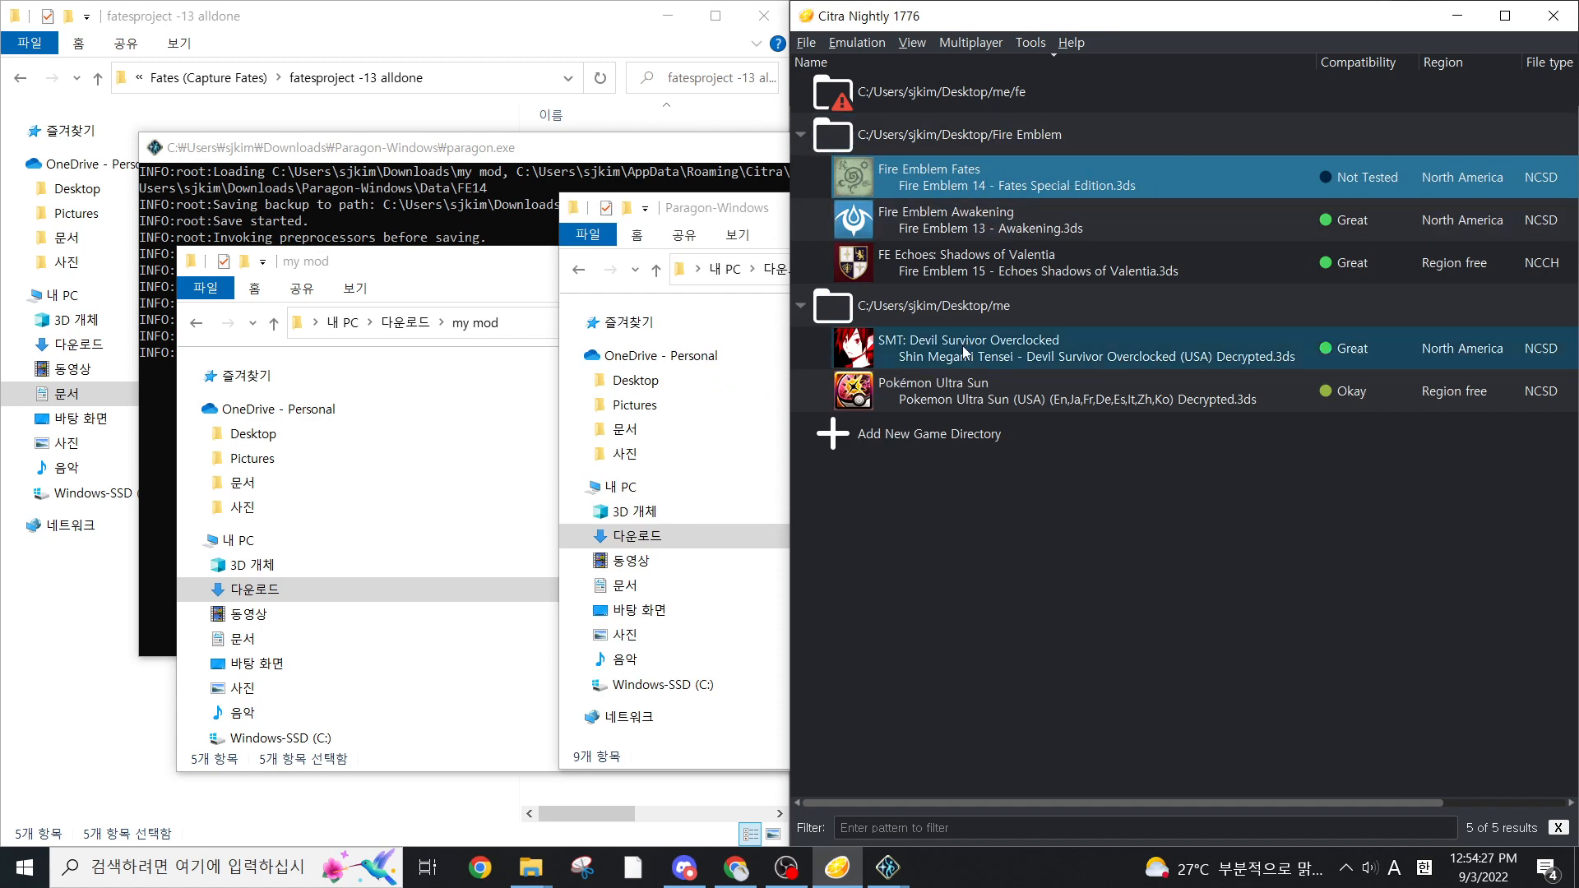
{"action": "right_click", "coordinate": [965, 190]}
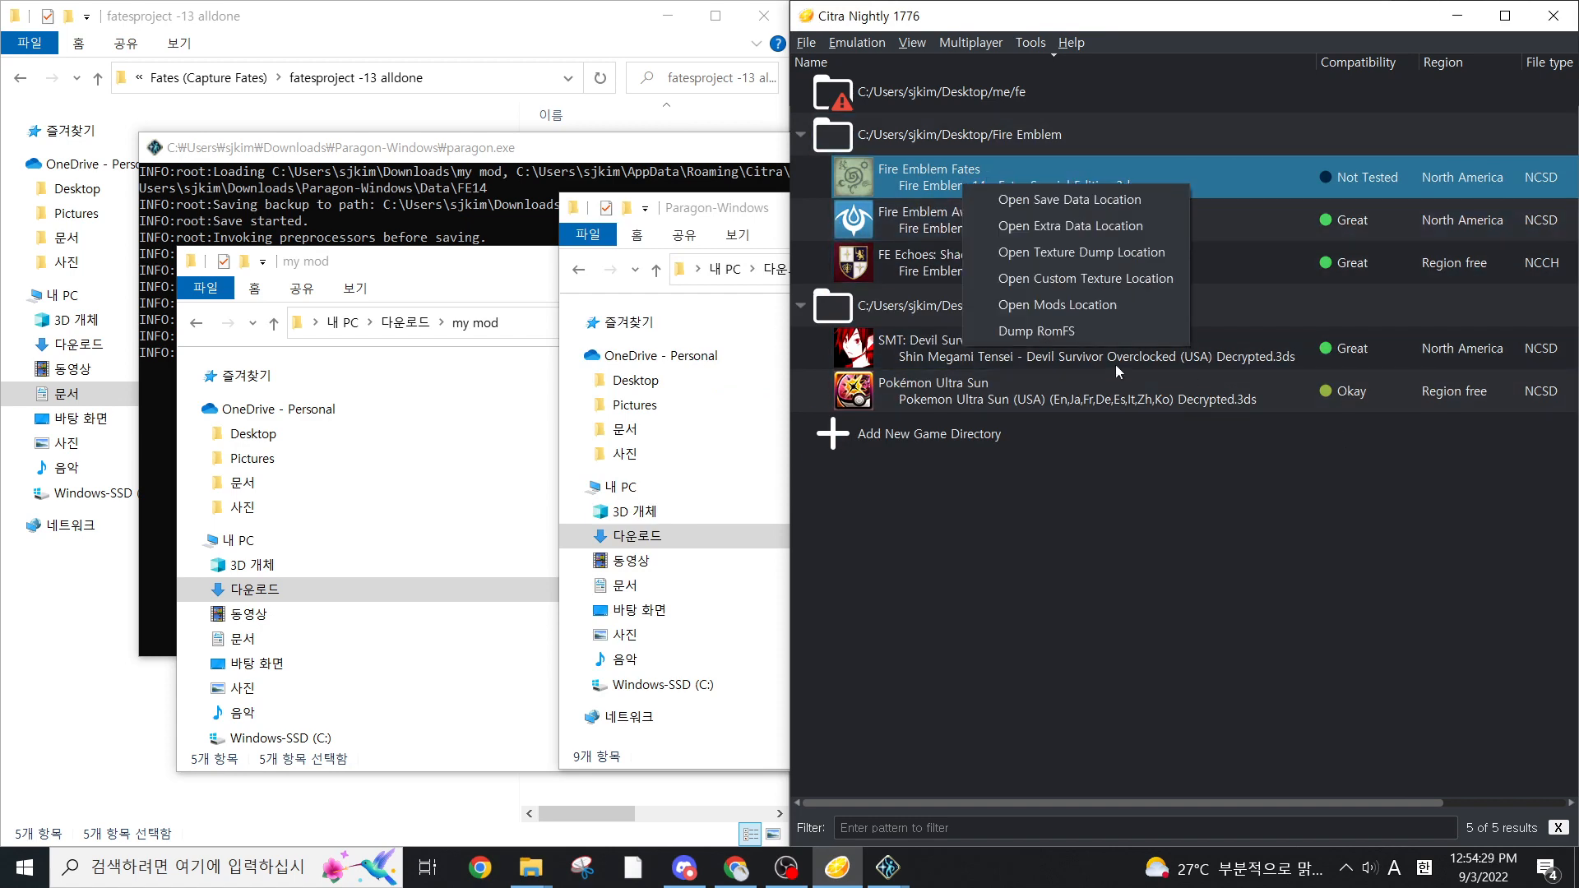
{"action": "left_click", "coordinate": [1079, 309]}
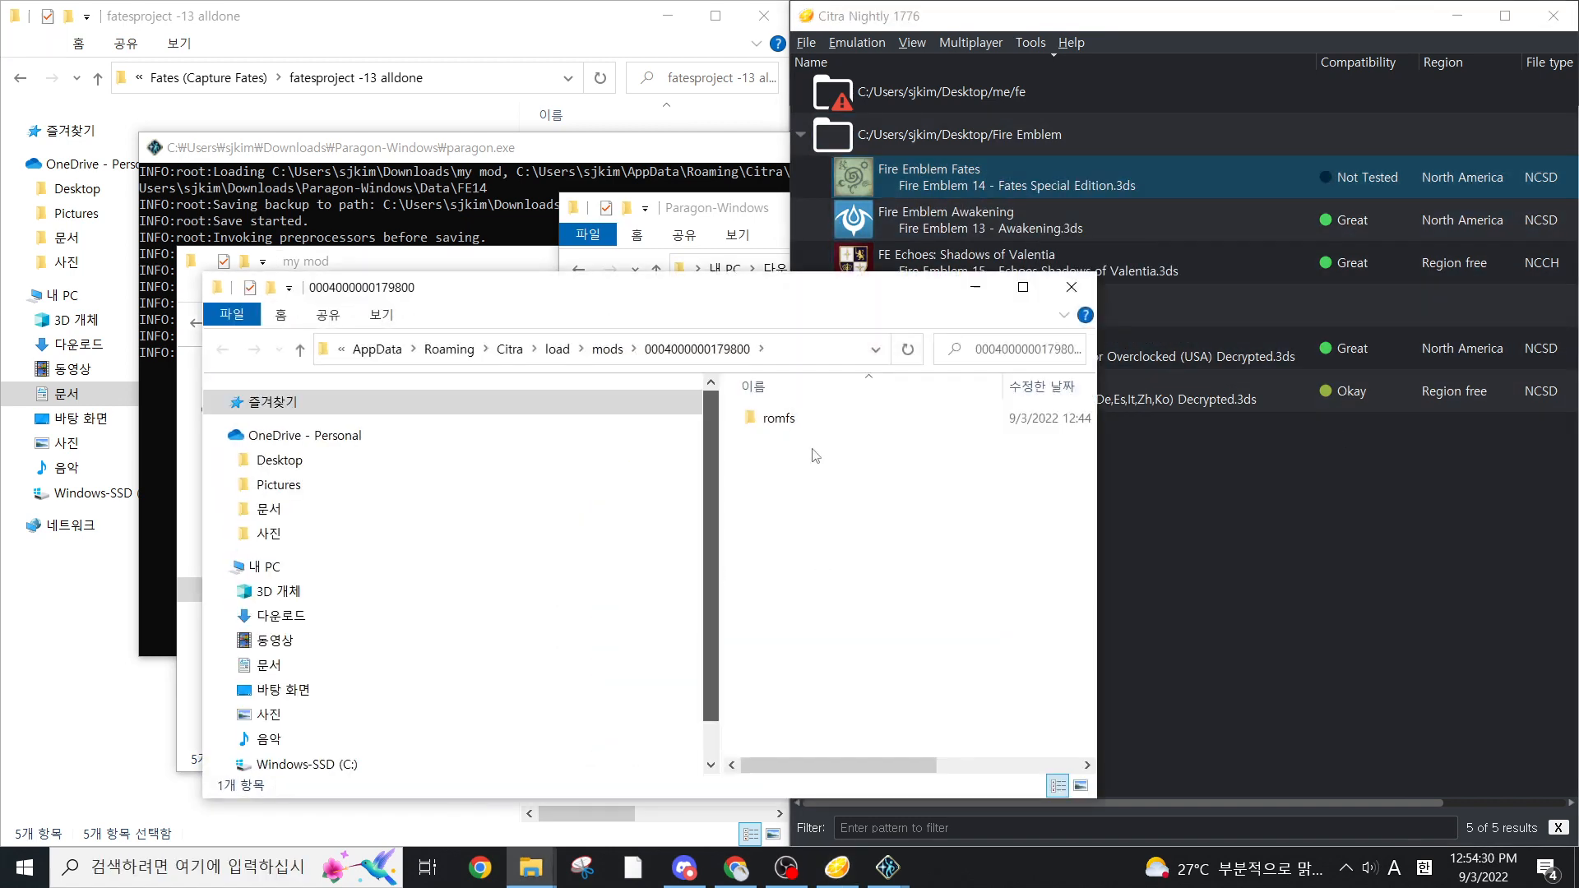
{"action": "left_click_drag", "start_coordinate": [819, 493], "coordinate": [1148, 271]}
{"action": "key", "text": "Delete"}
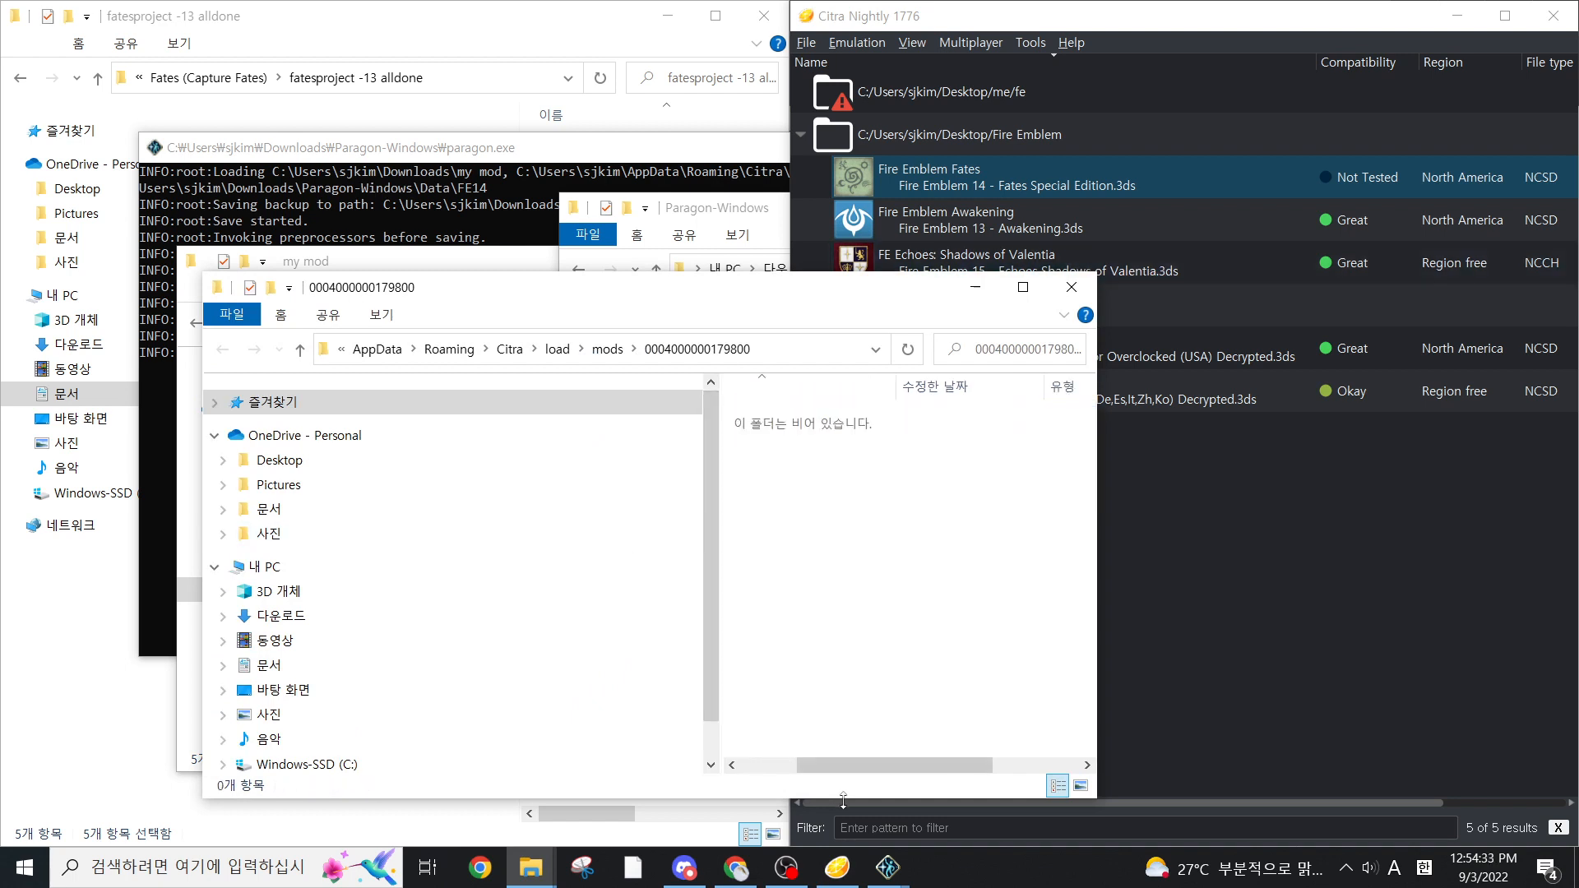
Create a new folder named romfs in the Fates mods location and paste the copied "my mod" folders into it
{"action": "right_click", "coordinate": [889, 622]}
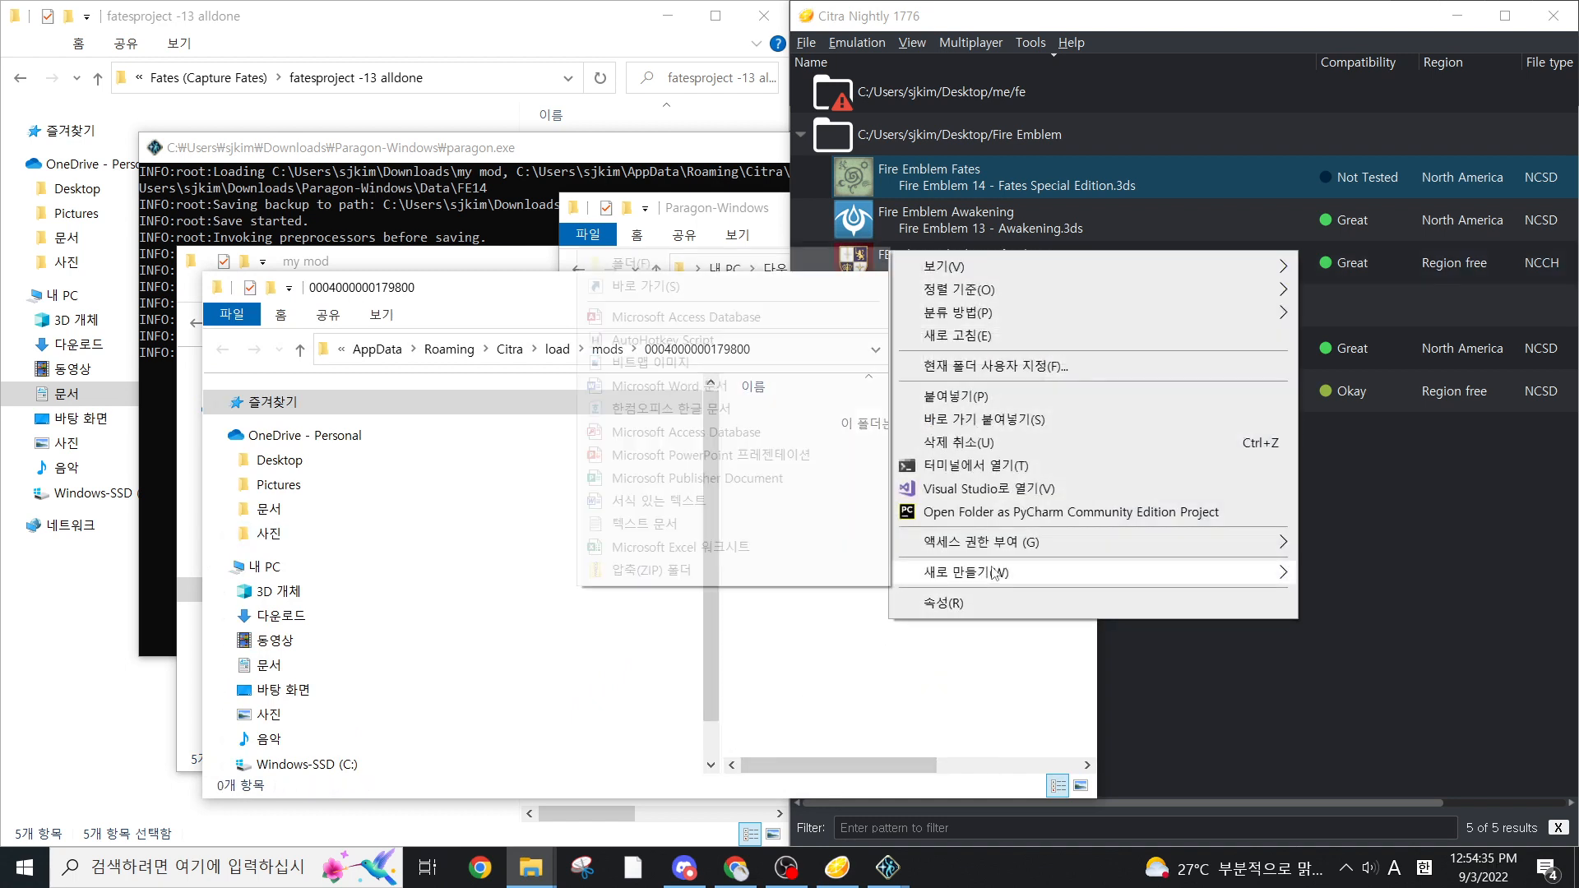
{"action": "mouse_move", "coordinate": [962, 571]}
{"action": "left_click", "coordinate": [727, 265]}
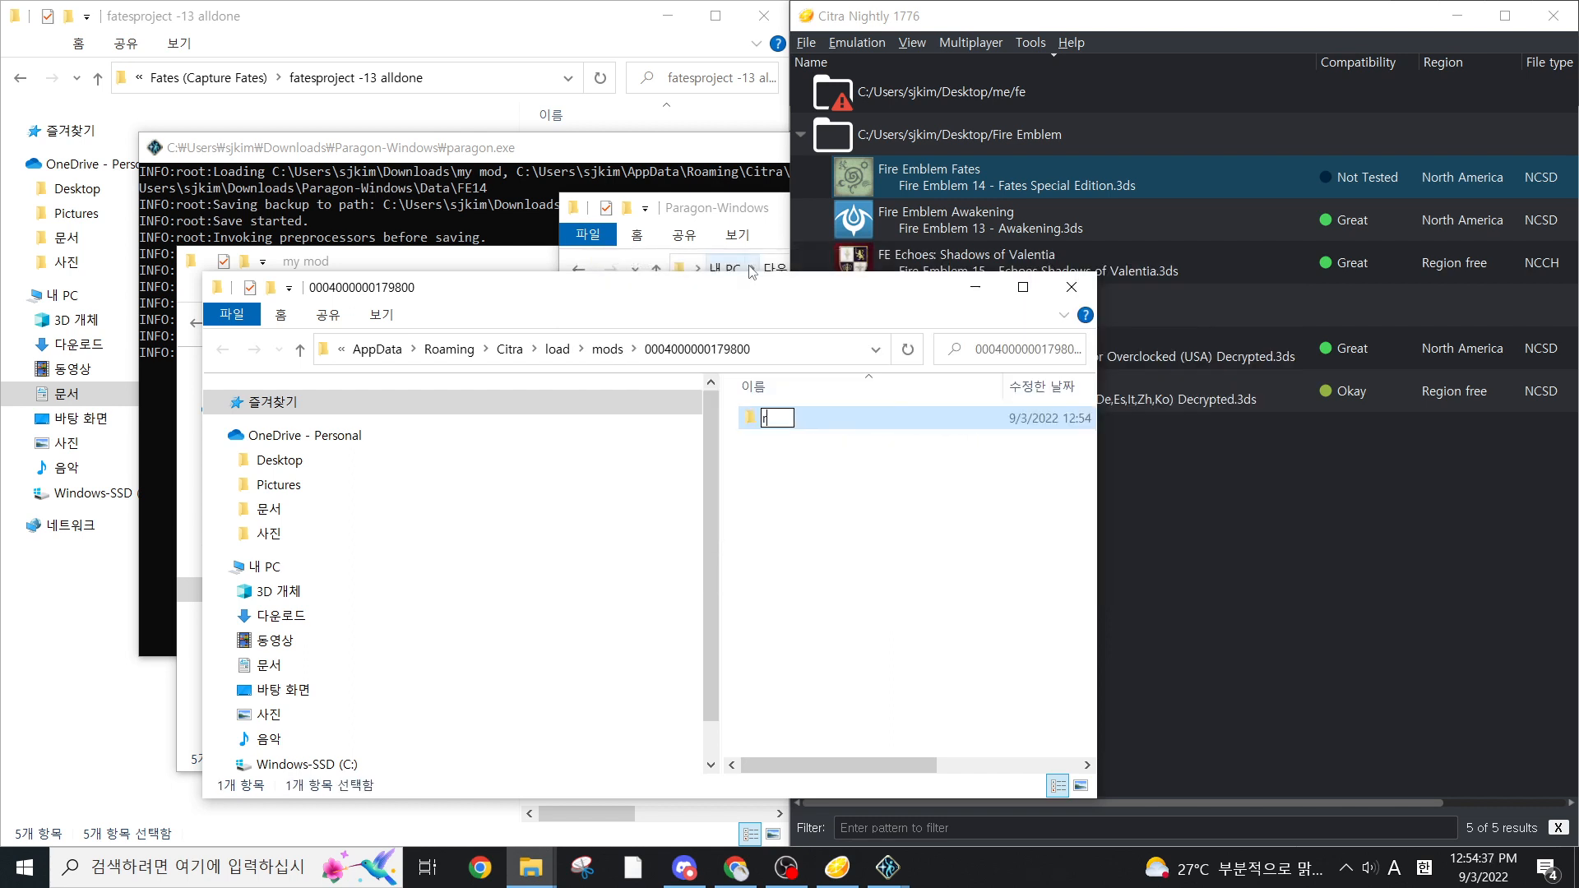
{"action": "type", "text": "romfs"}
{"action": "key", "text": "Return"}
{"action": "key", "text": "Return"}
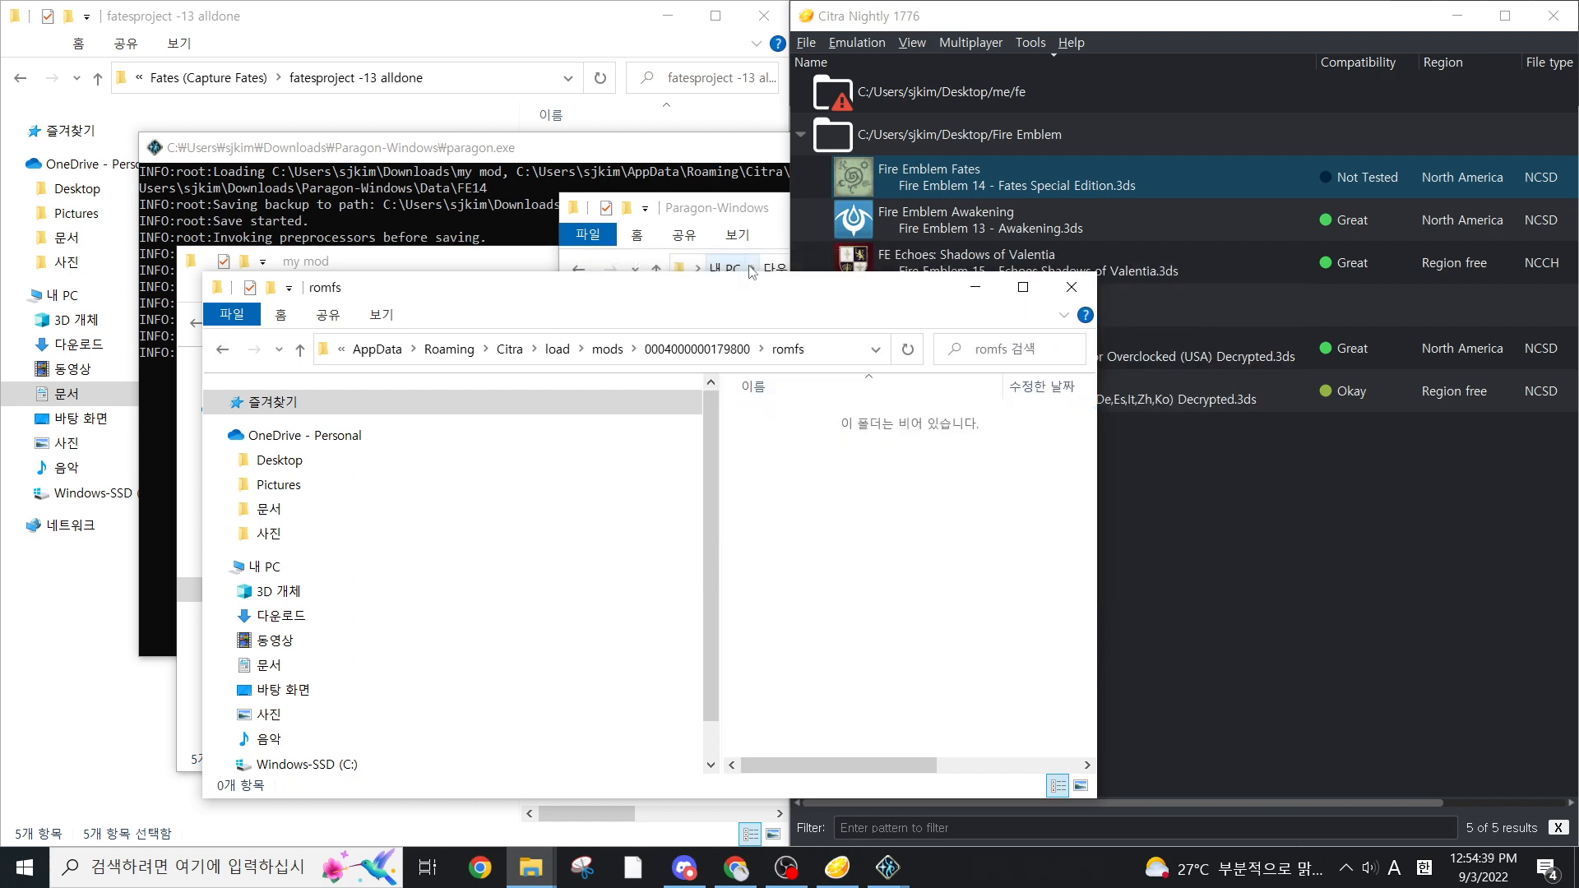
{"action": "key", "text": "ctrl+v"}
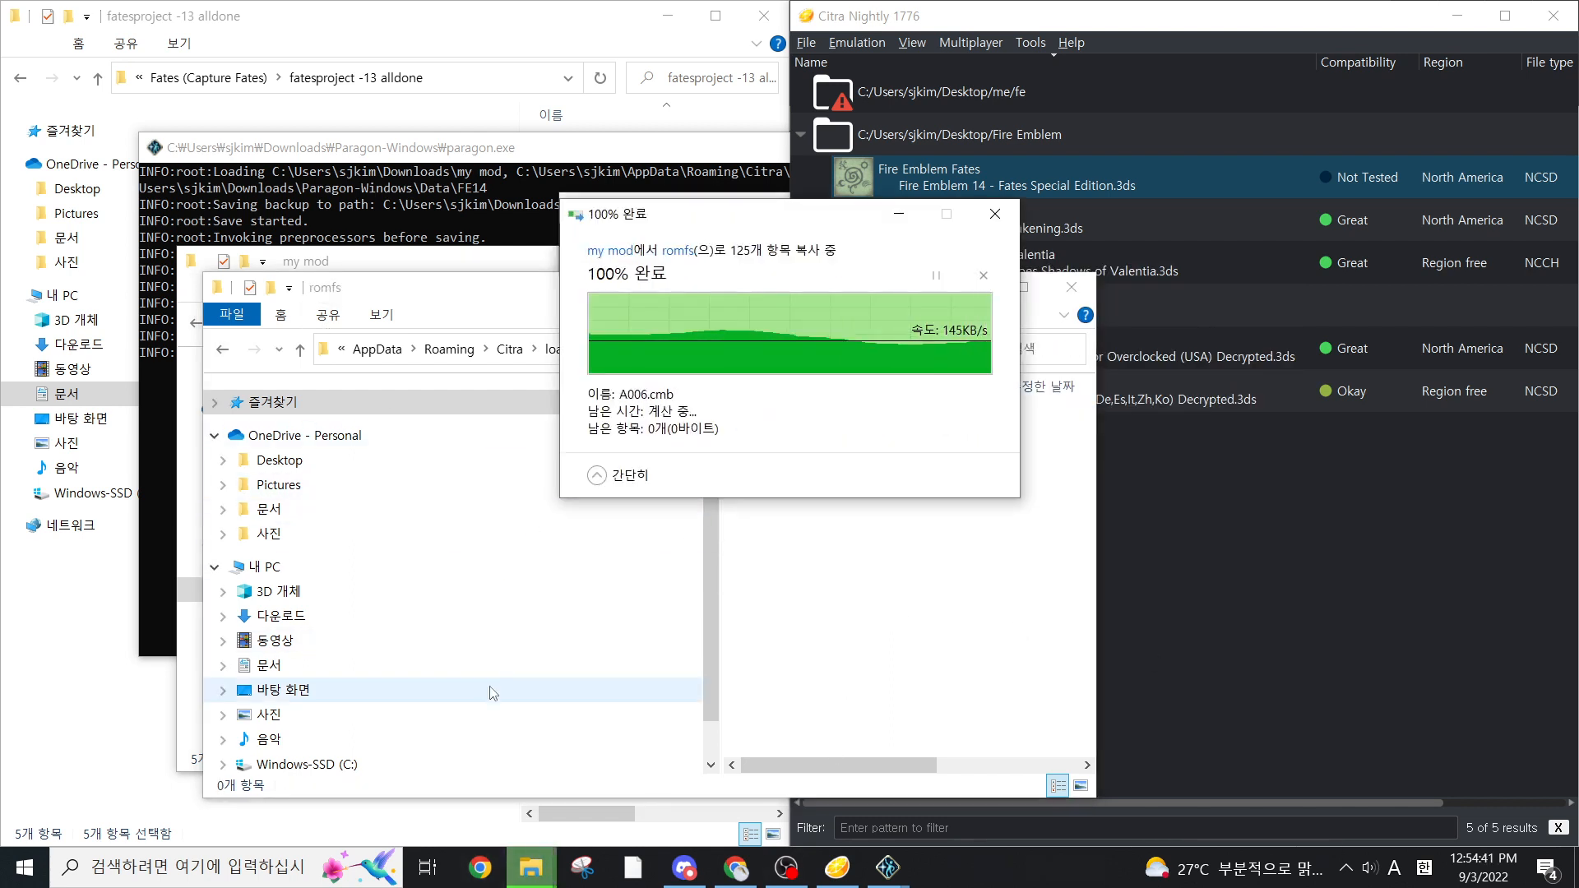
Launch Fire Emblem Fates in Citra to test that the modded game starts, and close the emulator
{"action": "left_click", "coordinate": [1172, 174]}
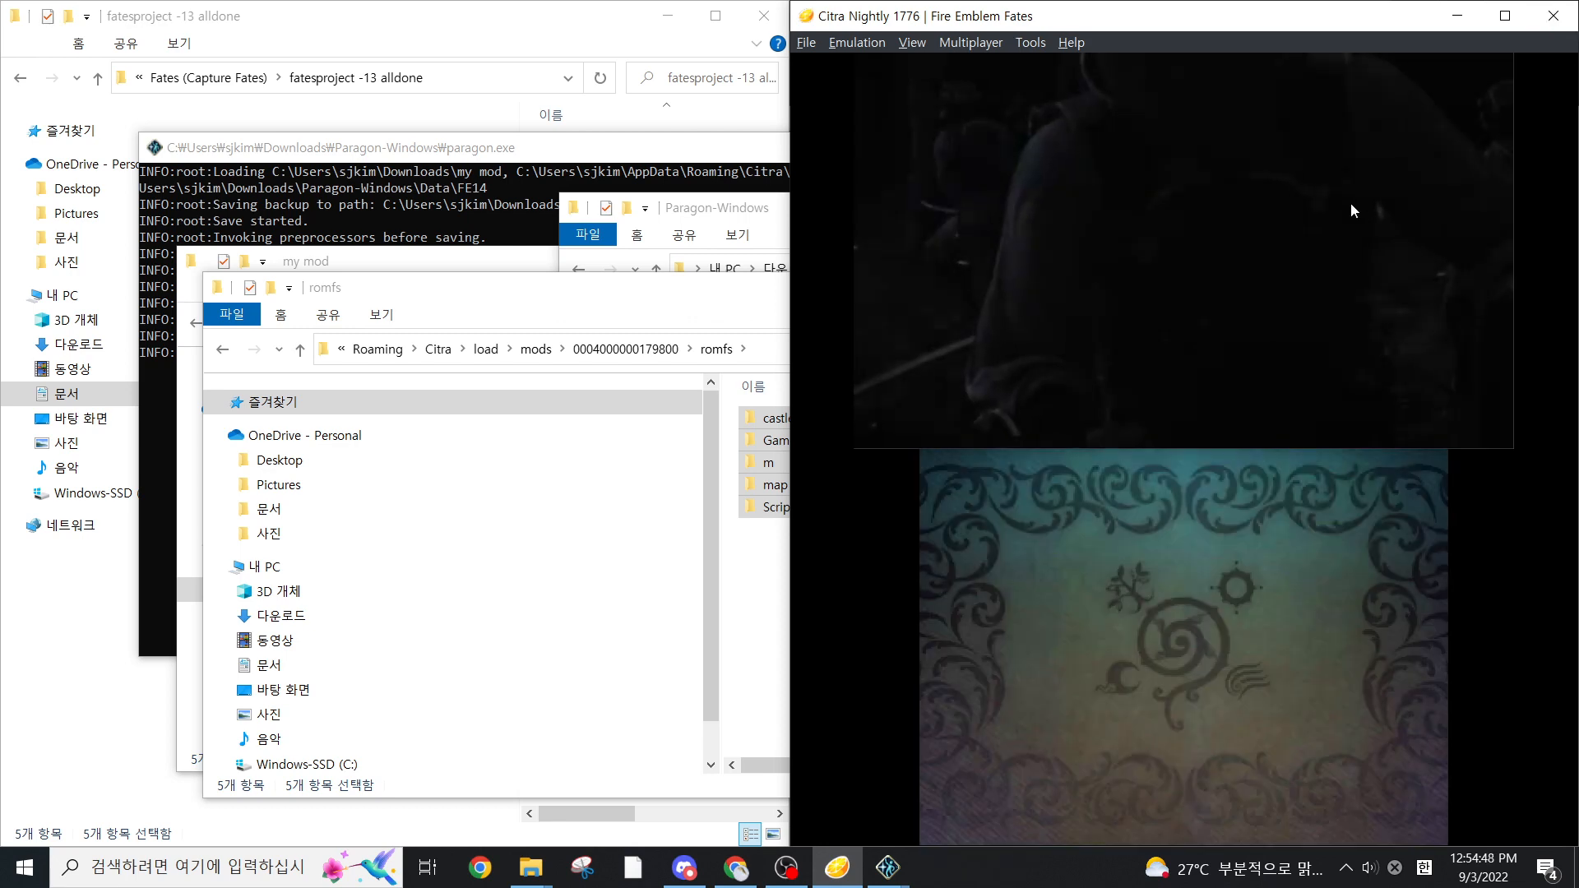
{"action": "left_click", "coordinate": [1553, 16]}
{"action": "left_click", "coordinate": [1160, 455]}
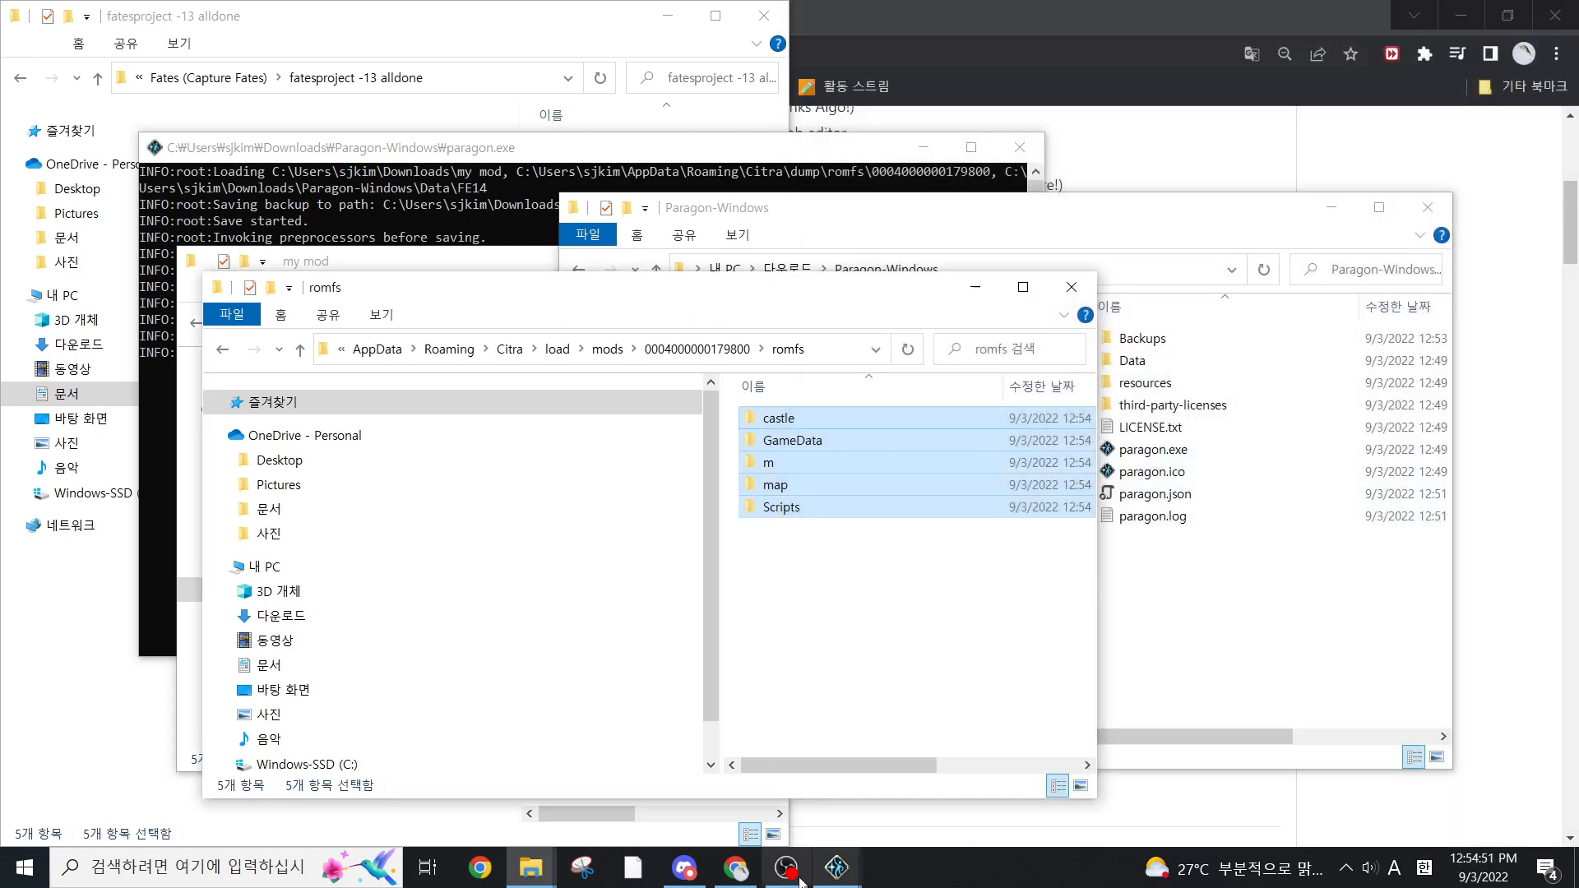